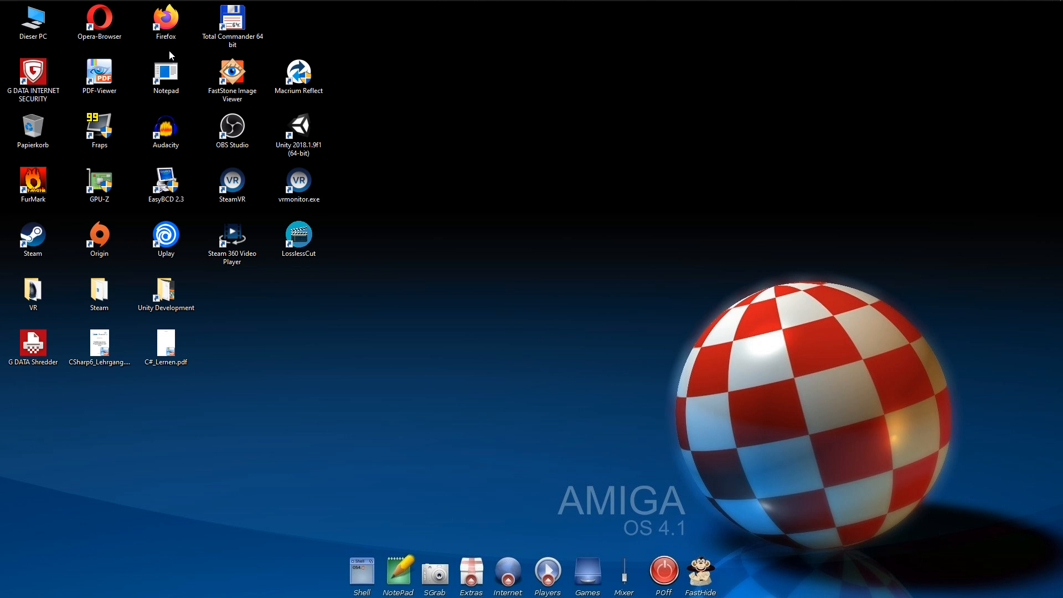
Open Firefox, search Google for the Acidbubbles GitHub page and open that profile
click(168, 25)
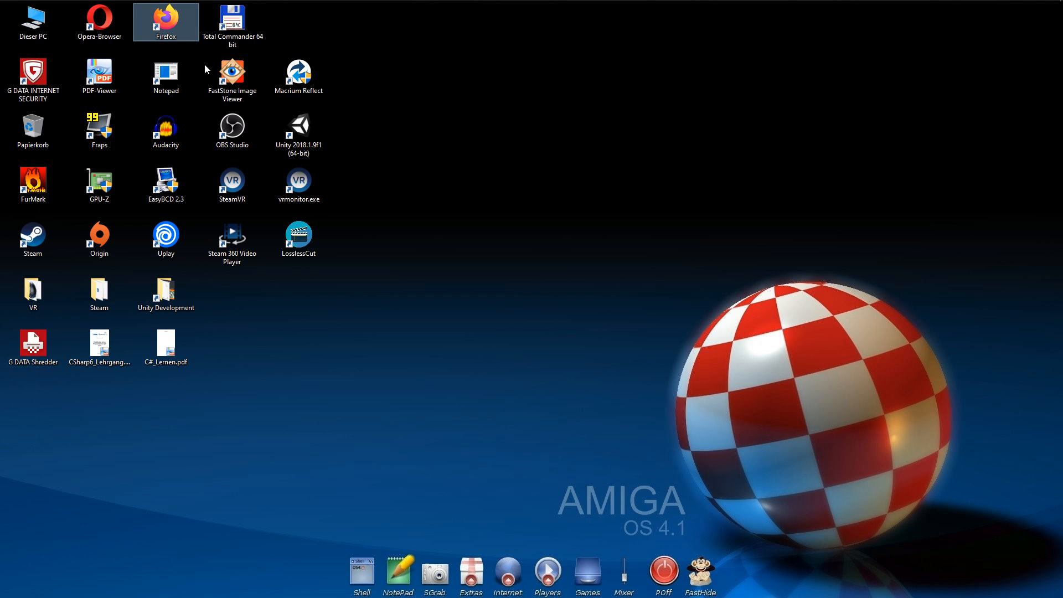
double_click(171, 24)
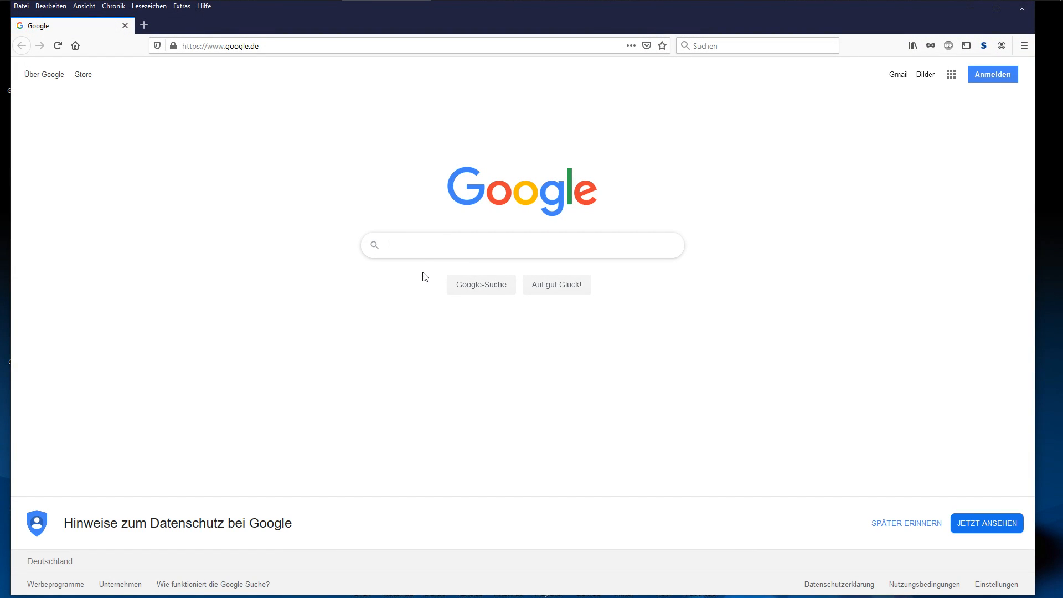
text(Acidbubbles gith)
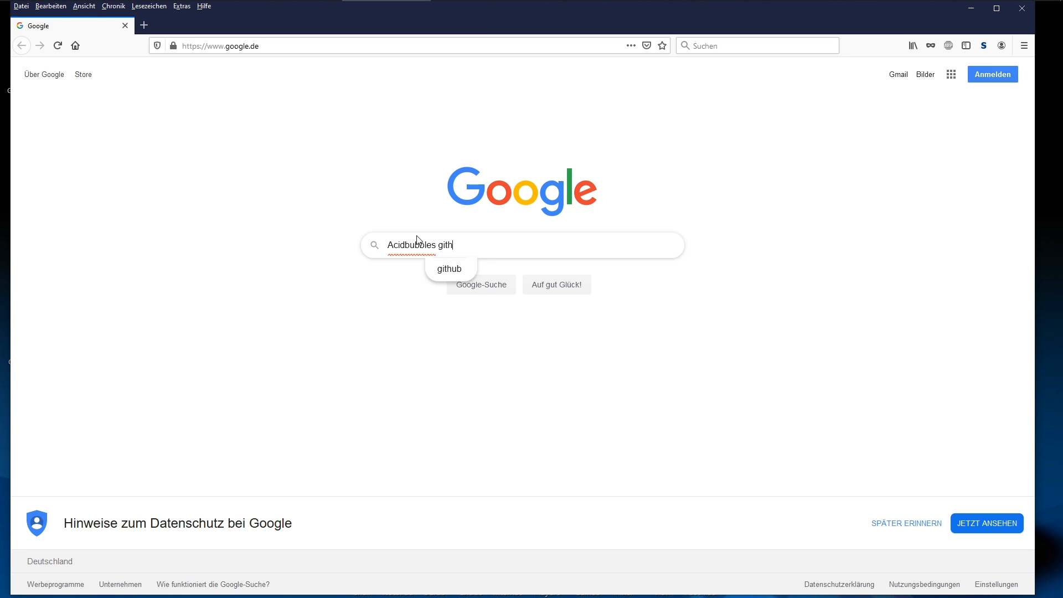
click(449, 269)
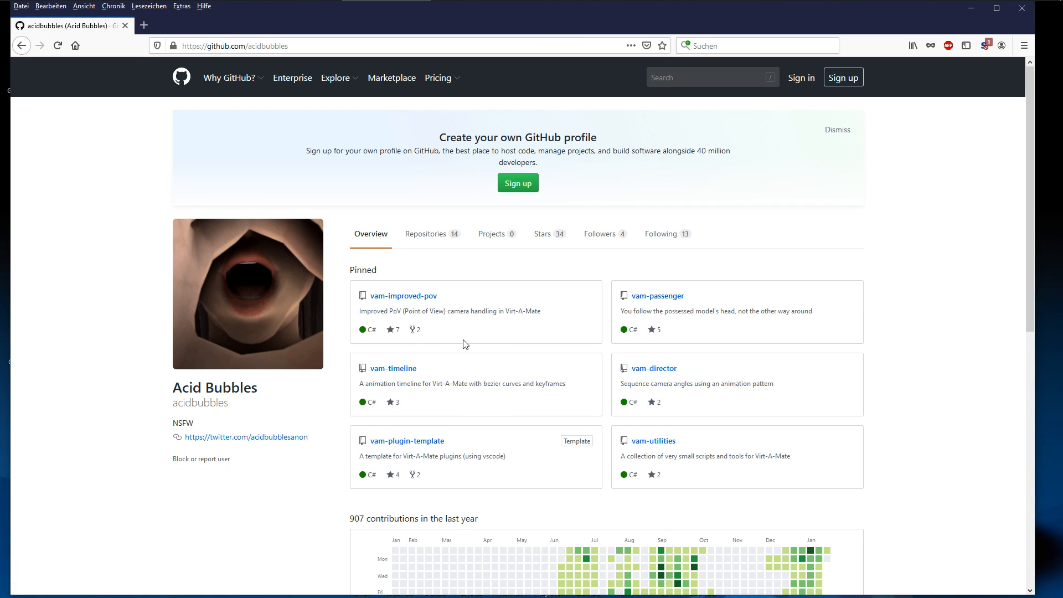
Open the v1.7.1-beta release page of the vam-timeline repository
click(405, 370)
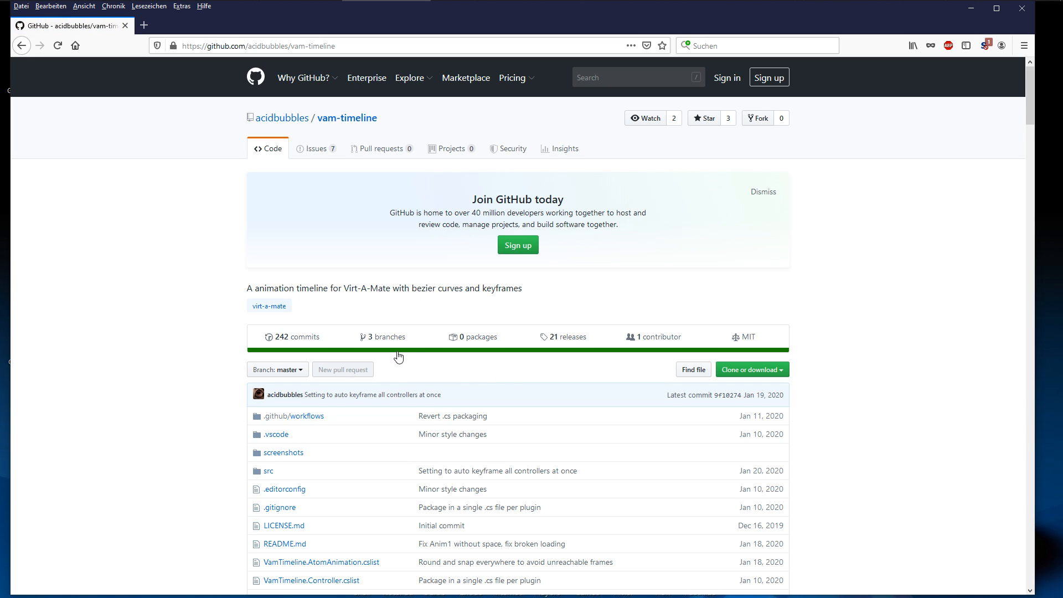
scroll(420, 362, down, 2)
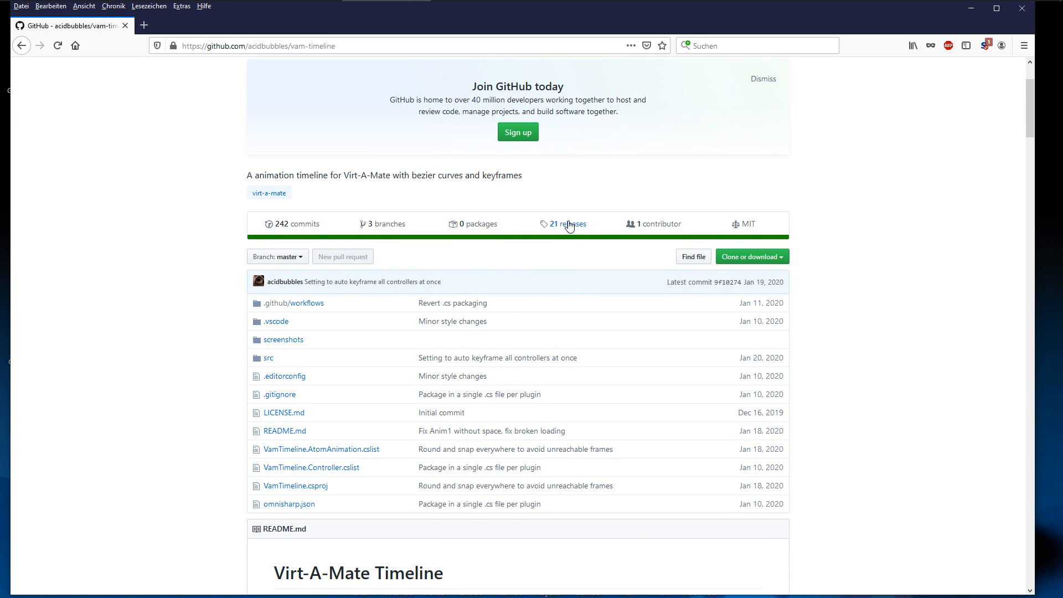
click(571, 228)
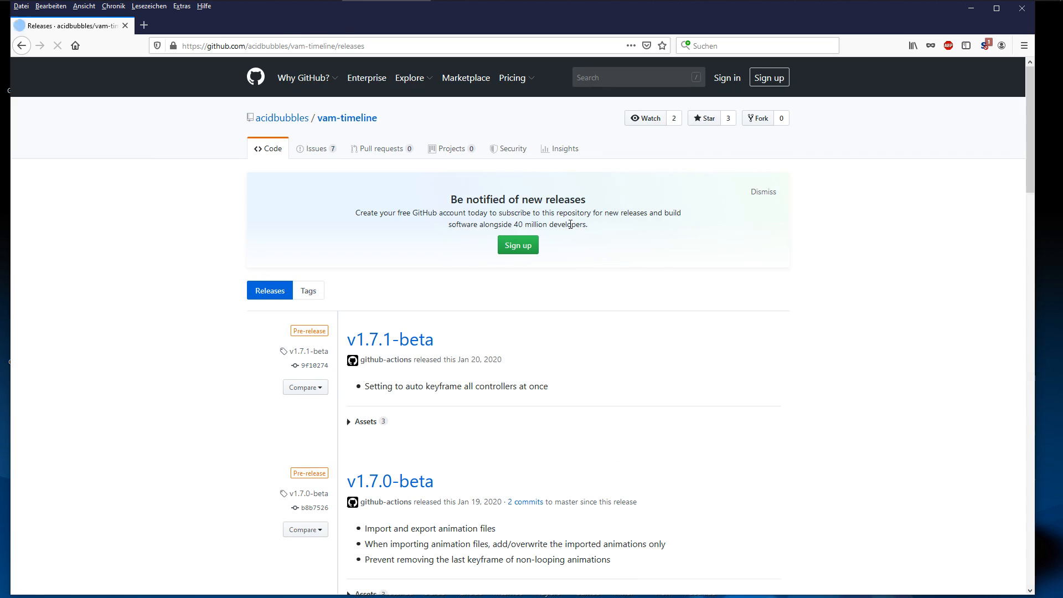
click(424, 344)
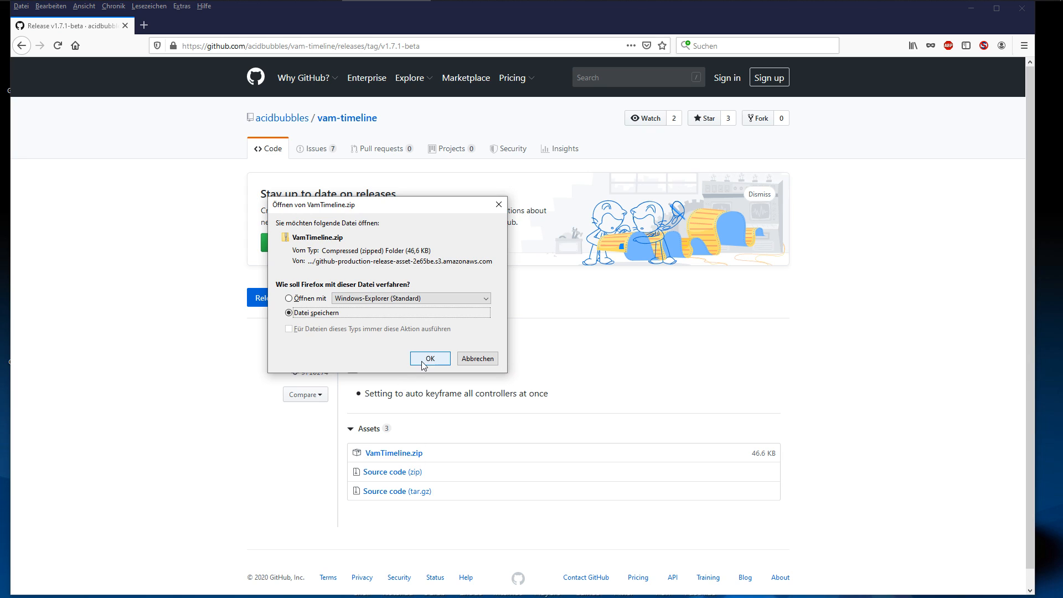
Save the VamTimeline.zip download in the VAM\_Scripts folder on drive E: as VamTimeline_V1-7-1b.zip
click(430, 358)
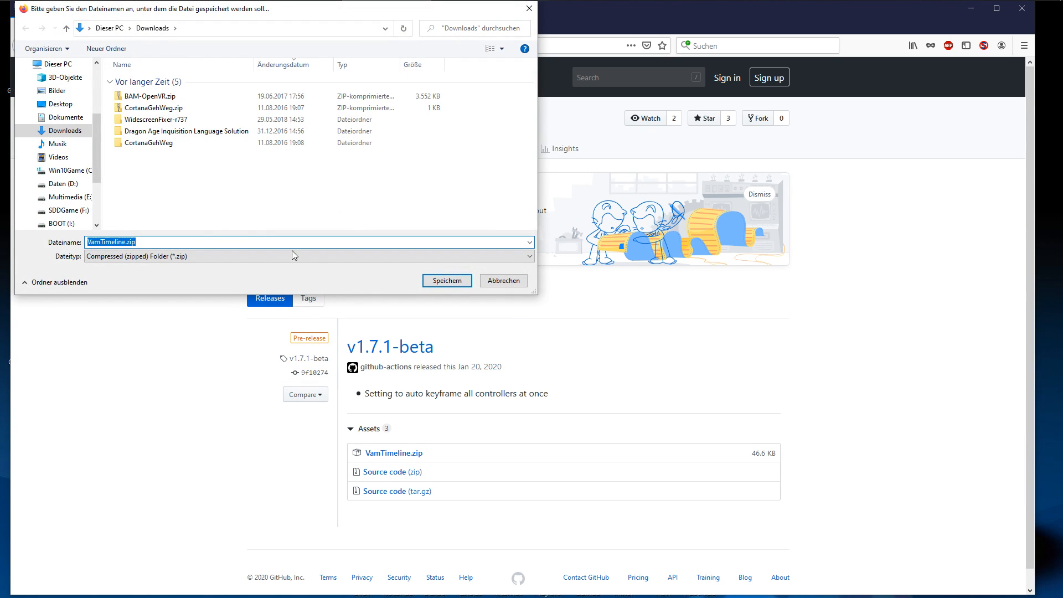
click(73, 198)
double_click(130, 152)
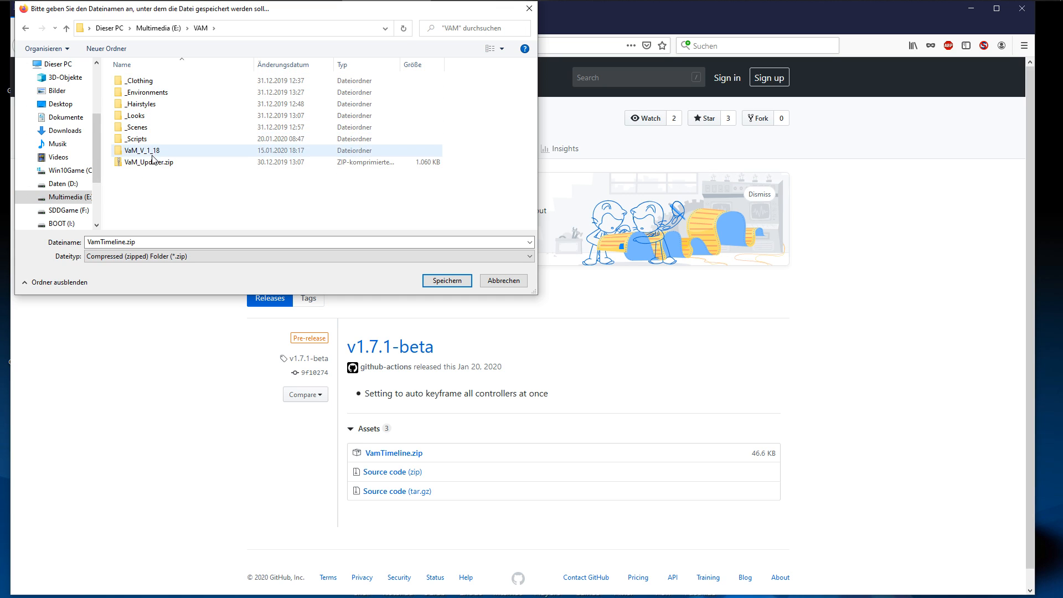
double_click(142, 140)
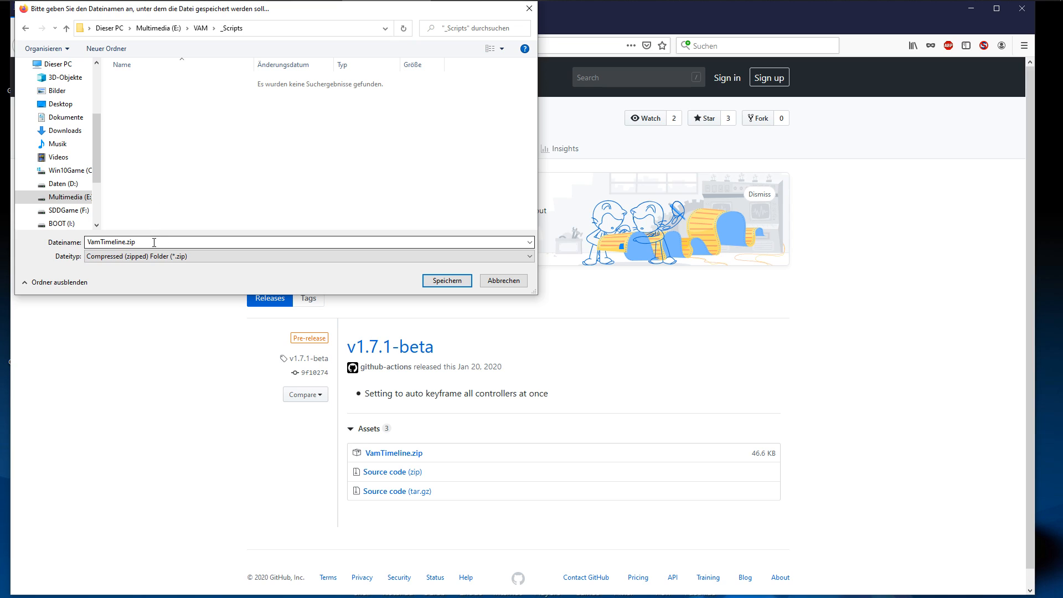
click(131, 242)
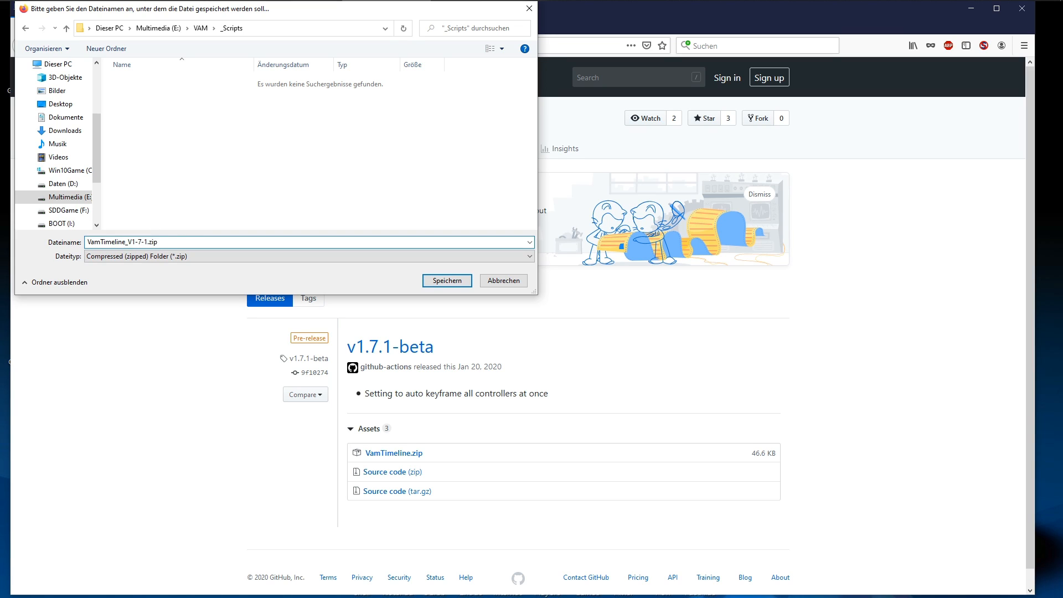
key(Return)
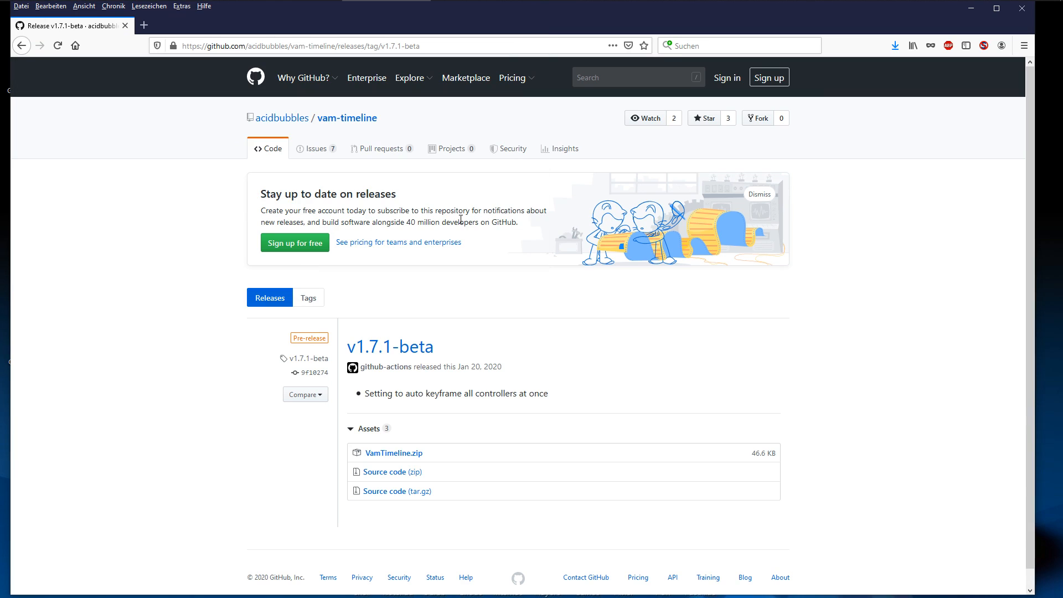
Minimize the browser and open the VAM\_Scripts folder on drive E: in File Explorer
click(969, 11)
double_click(47, 29)
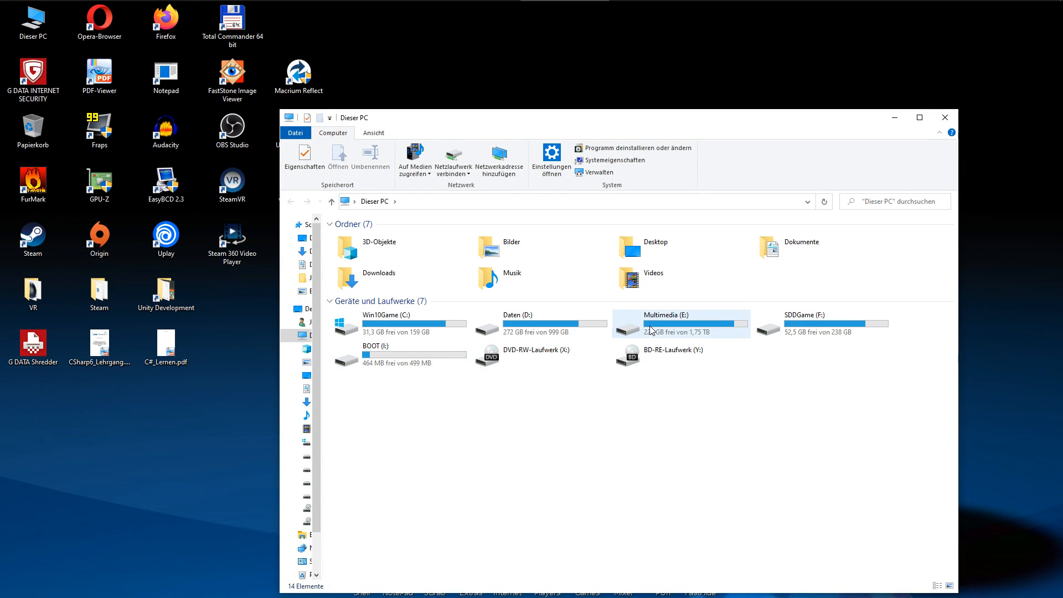
double_click(643, 332)
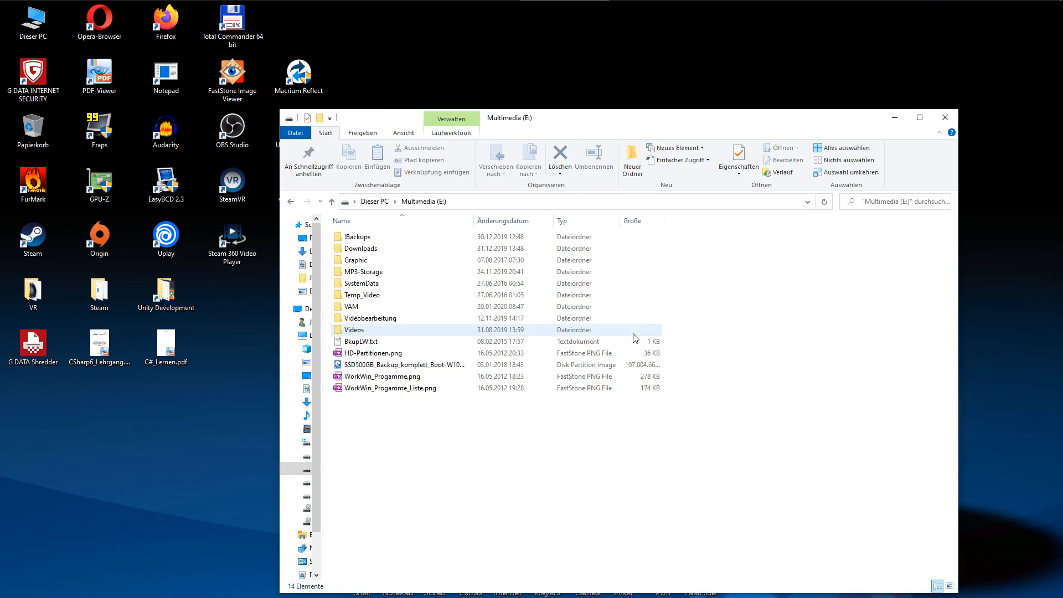
double_click(354, 308)
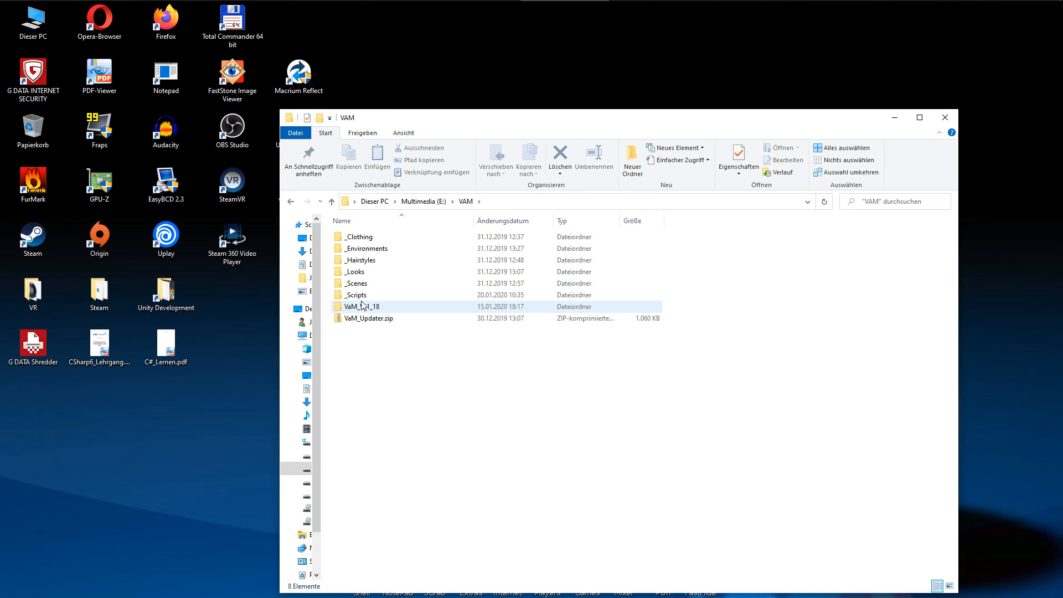
click(362, 298)
double_click(362, 298)
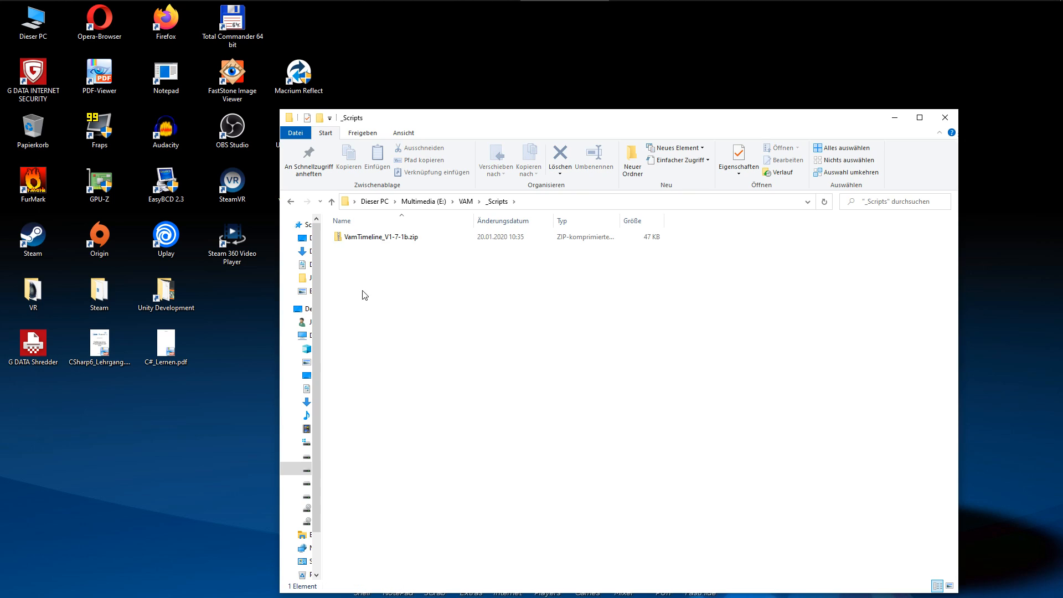
Extract VamTimeline_V1-7-1b.zip with 7-Zip into its own VamTimeline_V1-7-1b folder
right_click(372, 239)
mouse_move(554, 290)
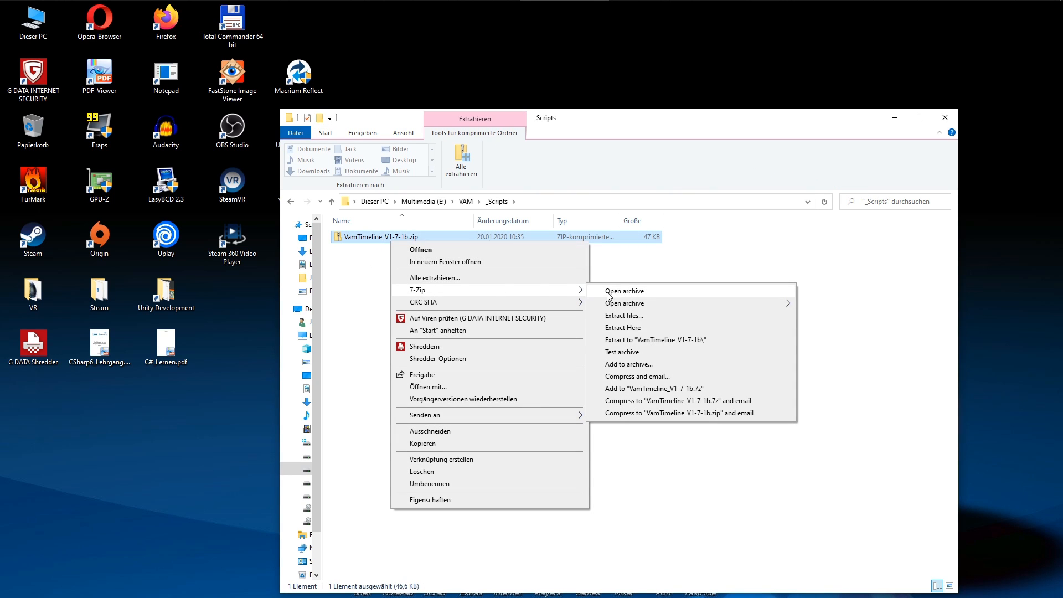
click(638, 340)
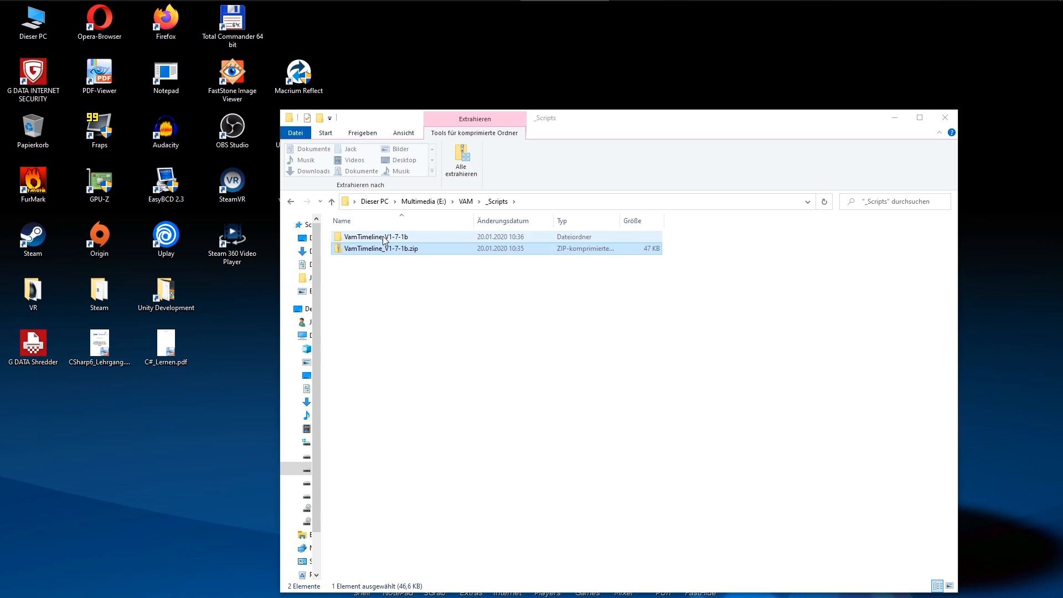
click(384, 237)
Create a folder named AcidBubbles in VAM\VaM_V_1_18\Custom\Scripts
click(466, 204)
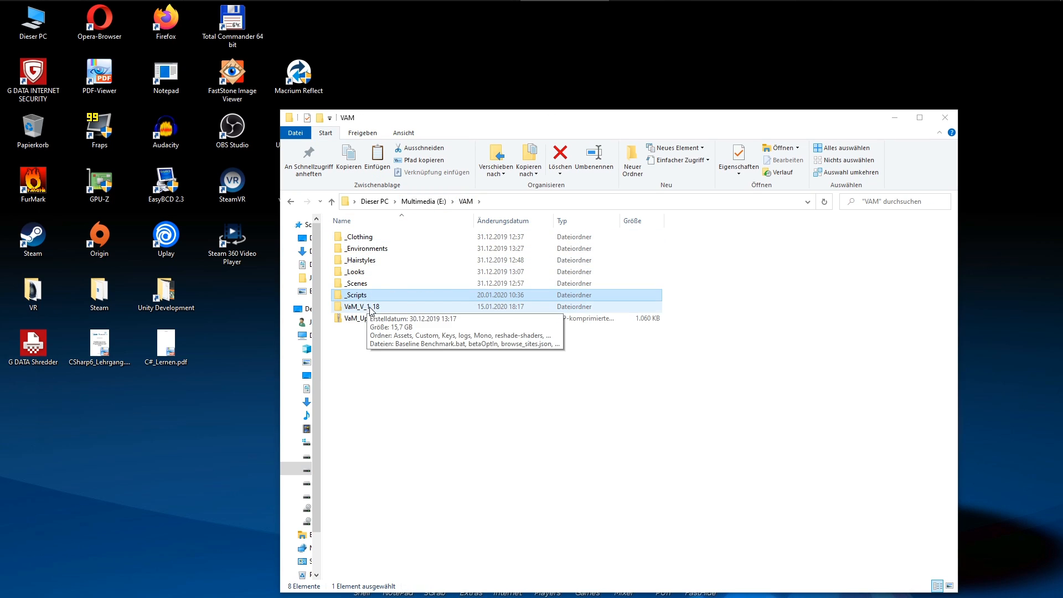
double_click(354, 306)
double_click(366, 248)
double_click(387, 284)
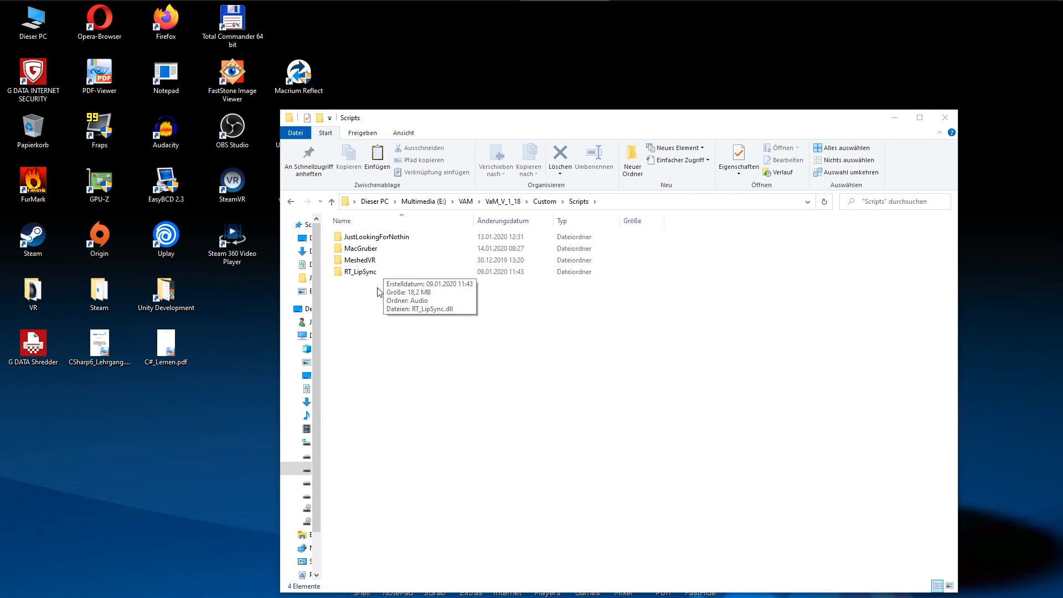
right_click(379, 308)
click(573, 456)
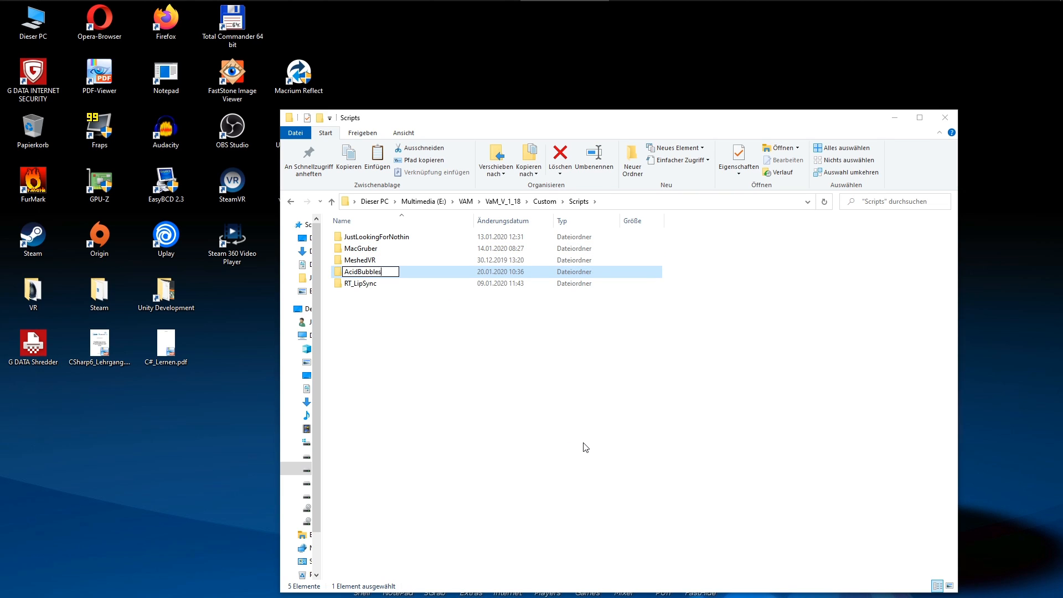
text(AcidBubbles)
key(Return)
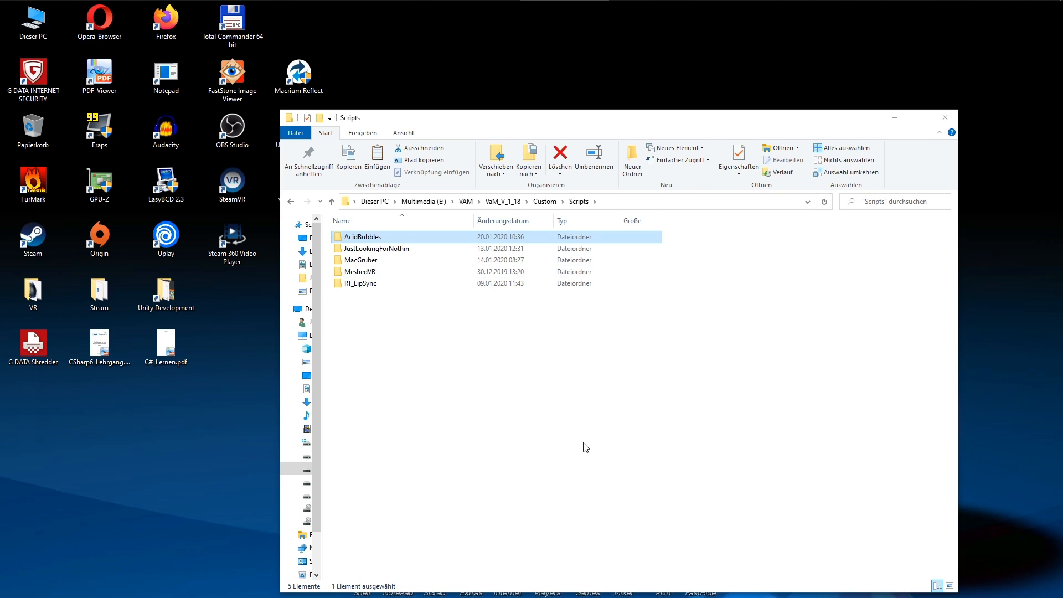
Copy the src folder and both VamTimeline .cslist files from the extracted VamTimeline_V1-7-1b folder
click(291, 203)
click(290, 202)
click(290, 202)
double_click(360, 295)
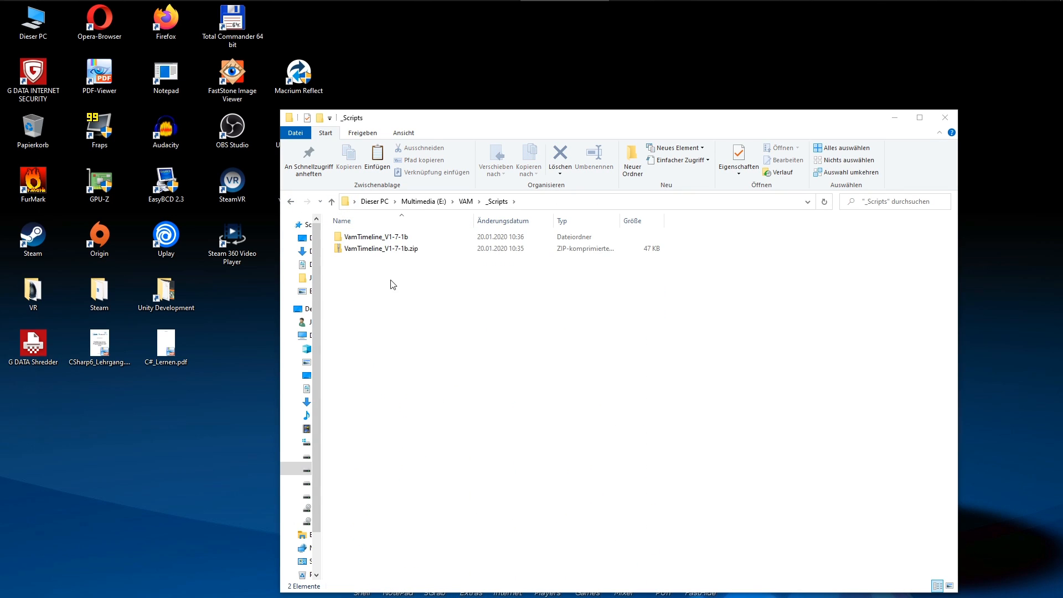
click(383, 238)
double_click(383, 238)
key(ctrl+a)
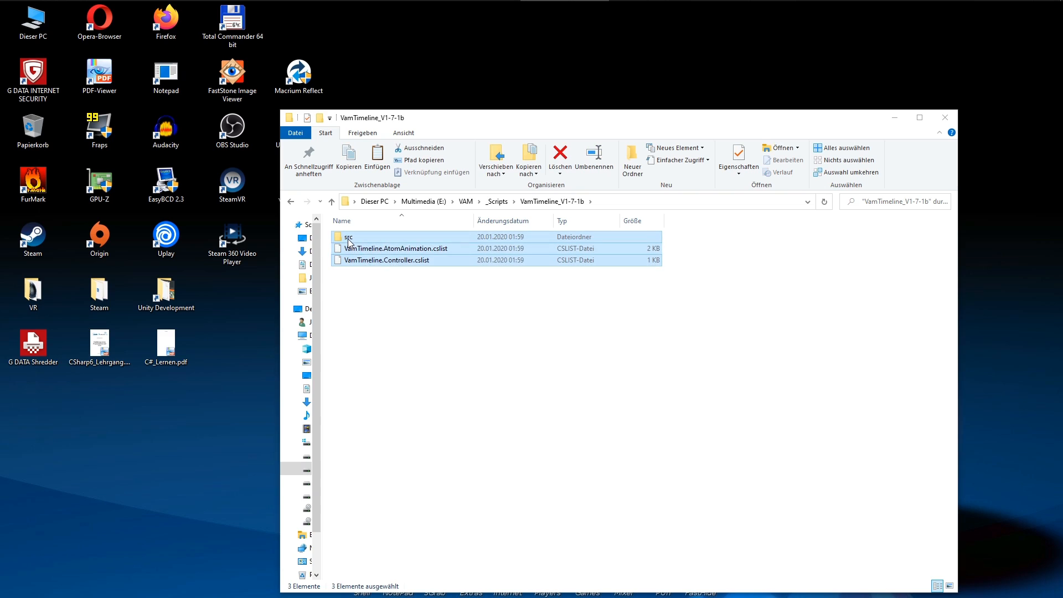
right_click(348, 239)
click(404, 386)
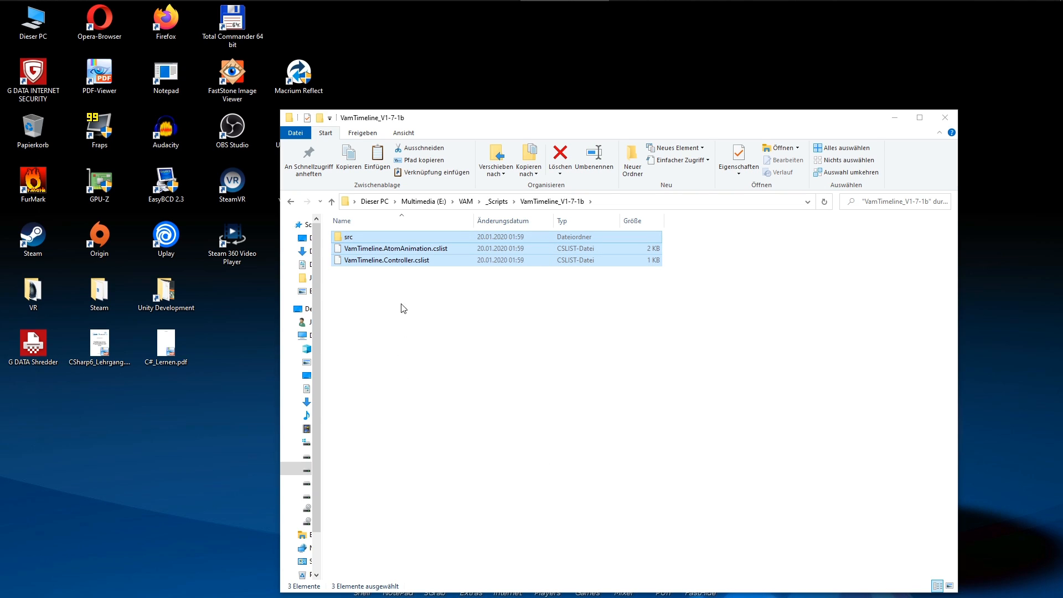
Paste the copied plugin files into the AcidBubbles folder in VaM_V_1_18\Custom\Scripts
click(499, 202)
click(468, 203)
double_click(372, 307)
double_click(358, 249)
double_click(357, 283)
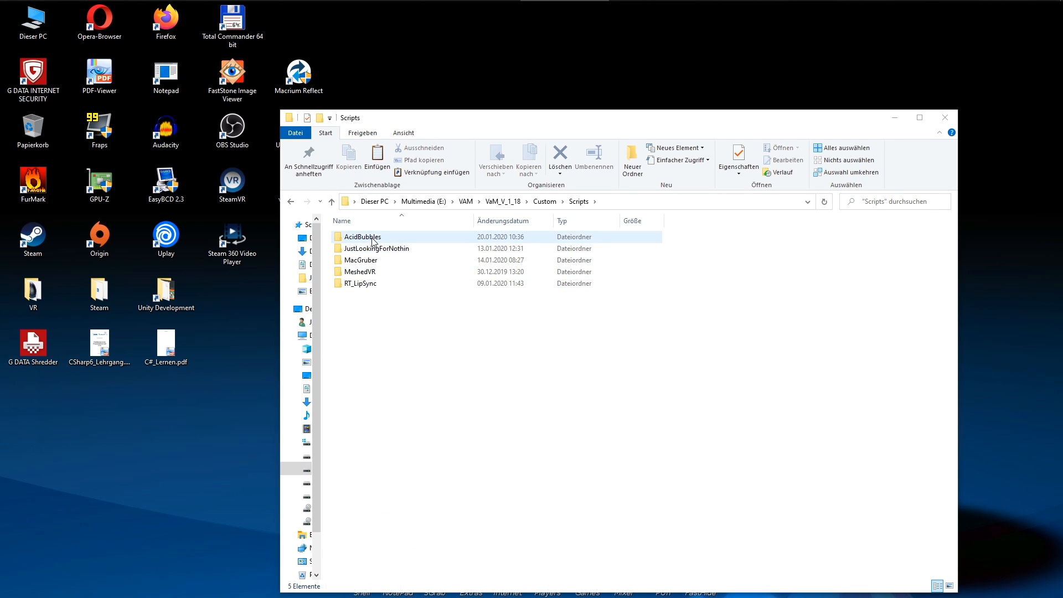
double_click(368, 238)
right_click(419, 350)
click(450, 426)
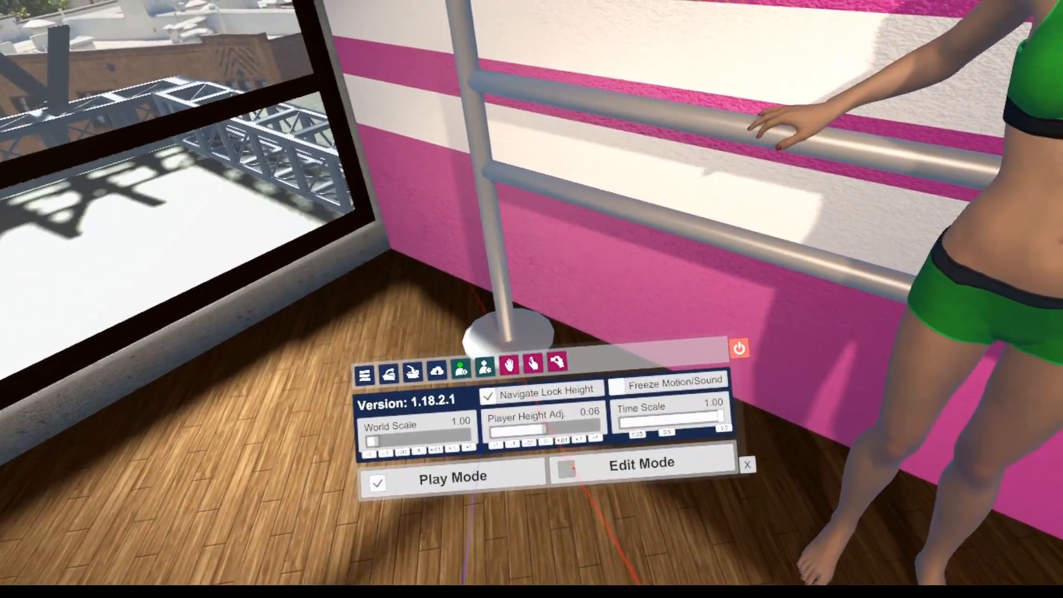
Switch to Virt-A-Mate and select the Person atom's root from its chest control
click(573, 469)
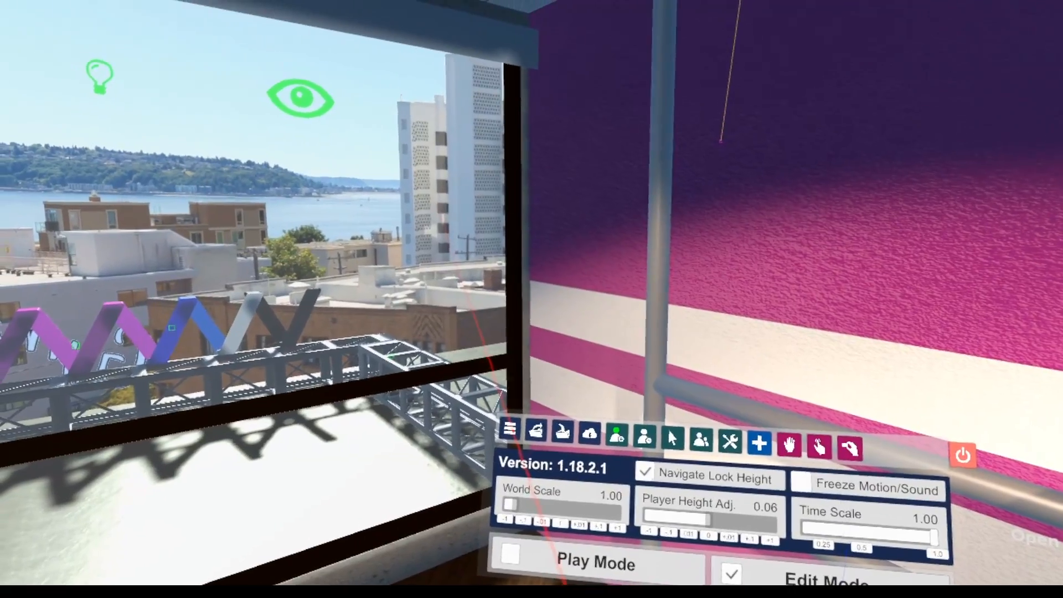
click(507, 428)
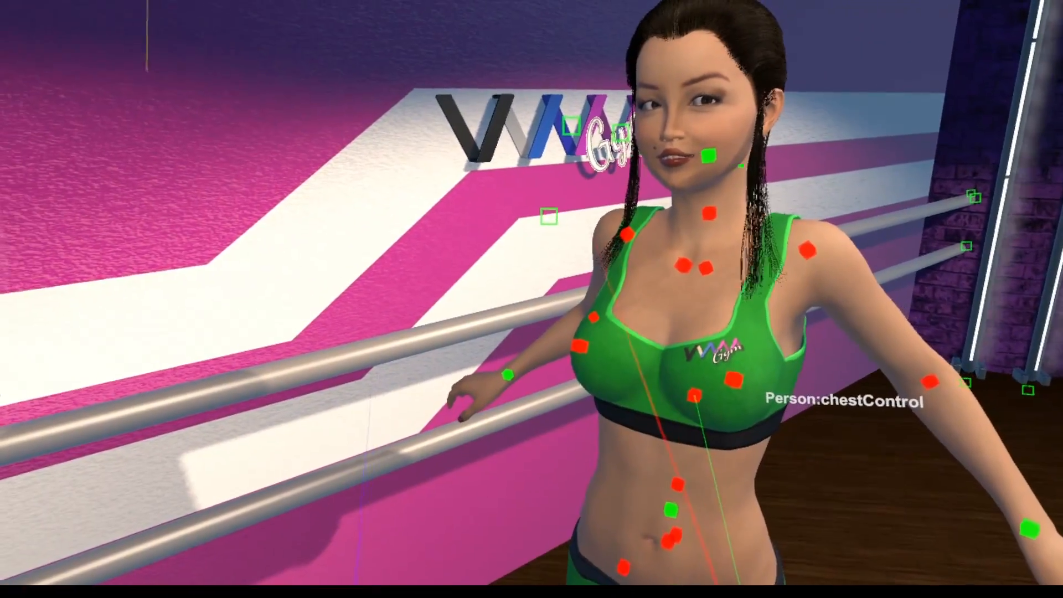
click(699, 398)
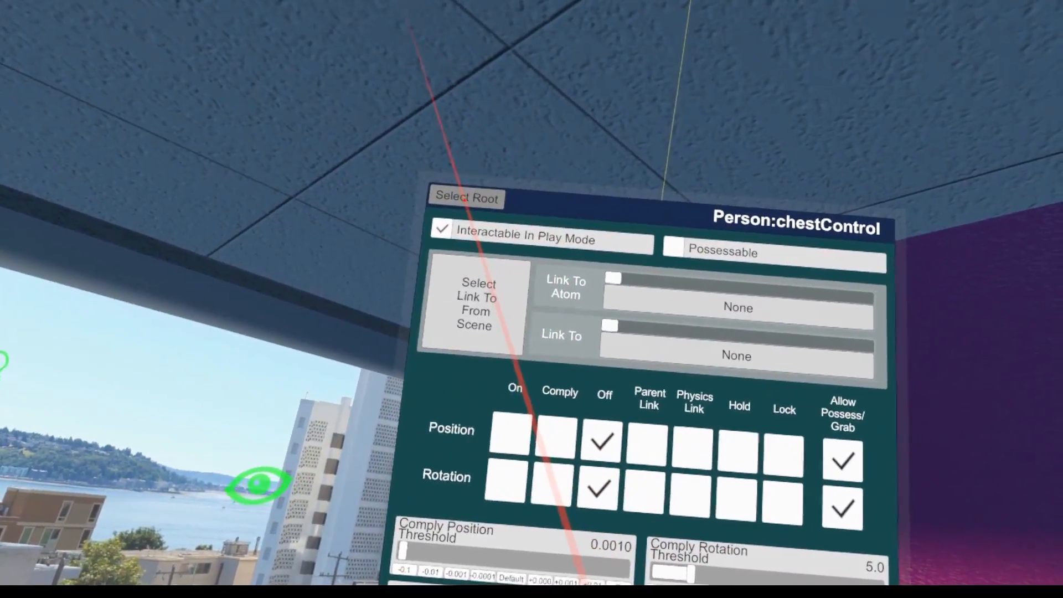
click(458, 193)
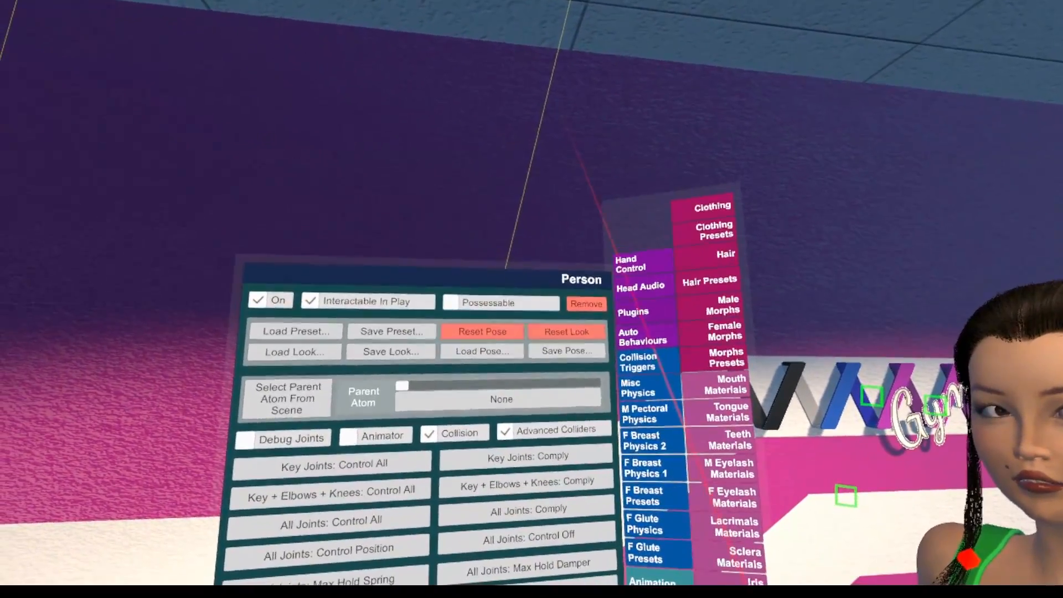
Examine the custom settings of the Breathe_Deluxe plugin on the Person atom, then return to its plugin list
click(620, 334)
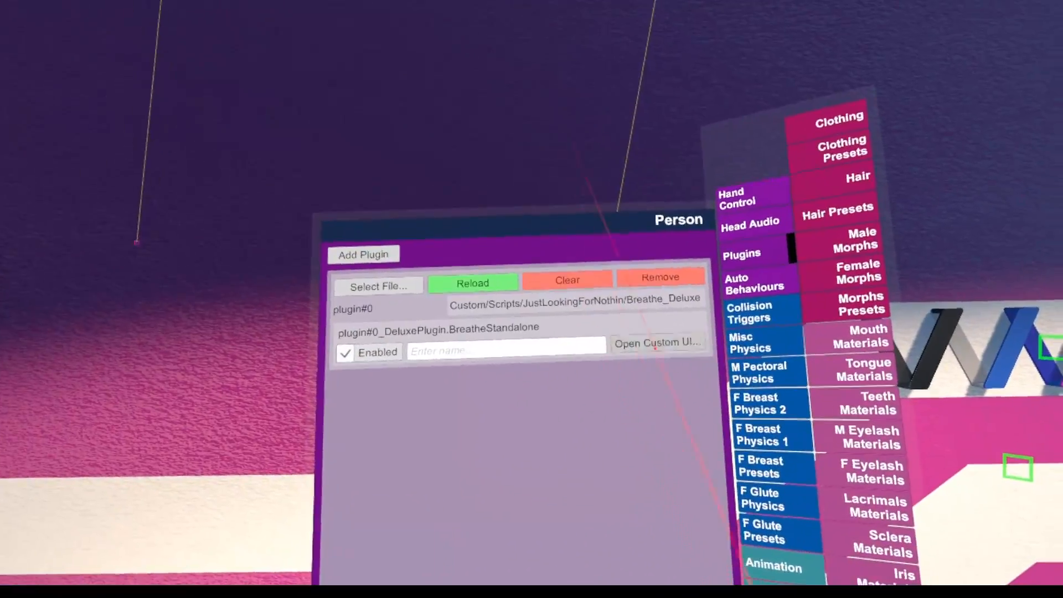
click(655, 344)
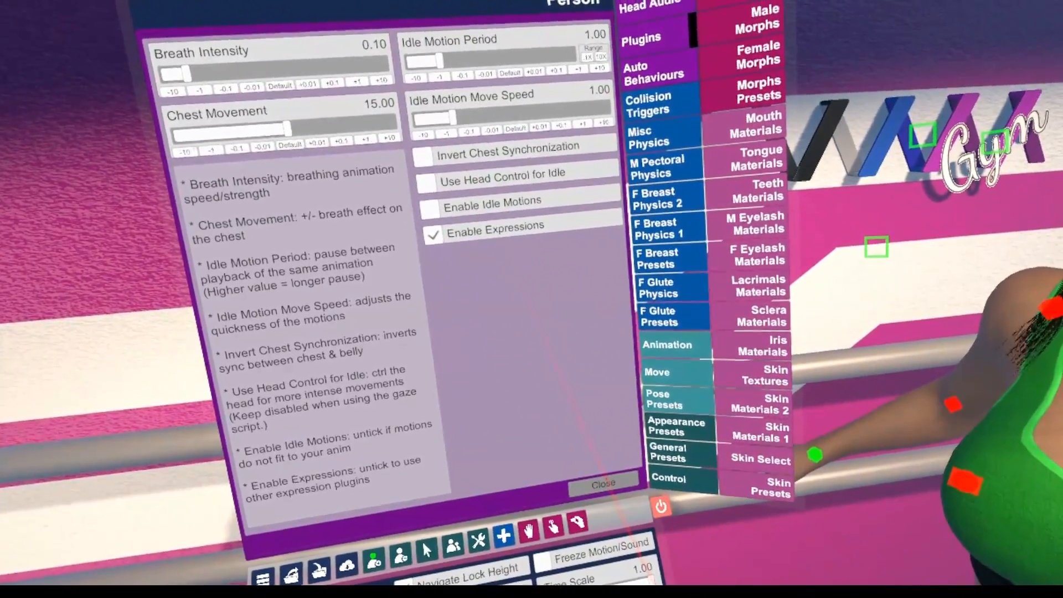
click(600, 483)
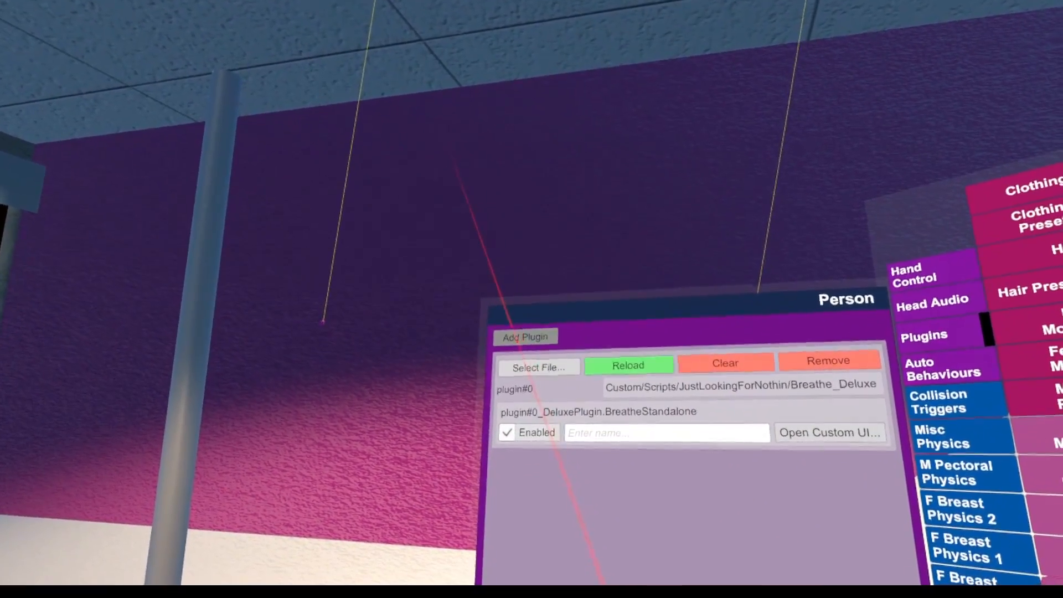
Add the VamTimeline AtomAnimation plugin from the AcidBubbles folder to the Person atom and open its custom UI
click(530, 342)
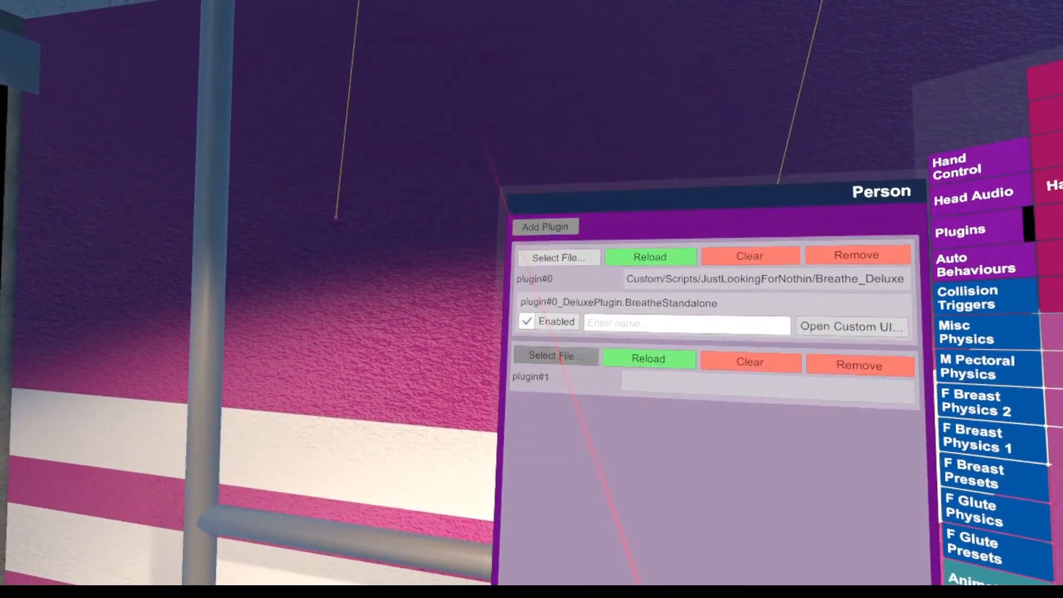
click(555, 360)
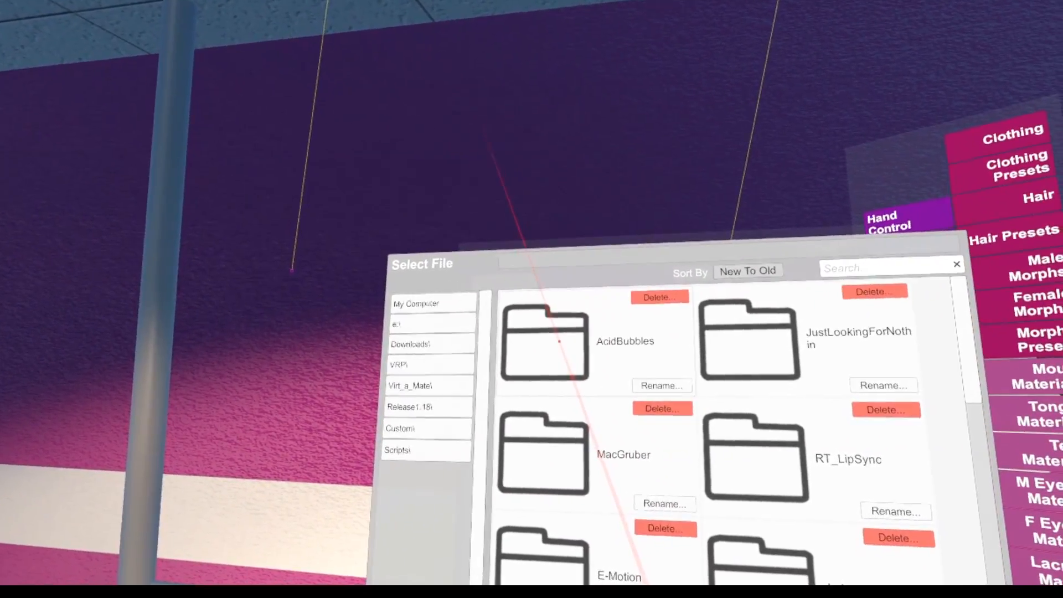
click(571, 349)
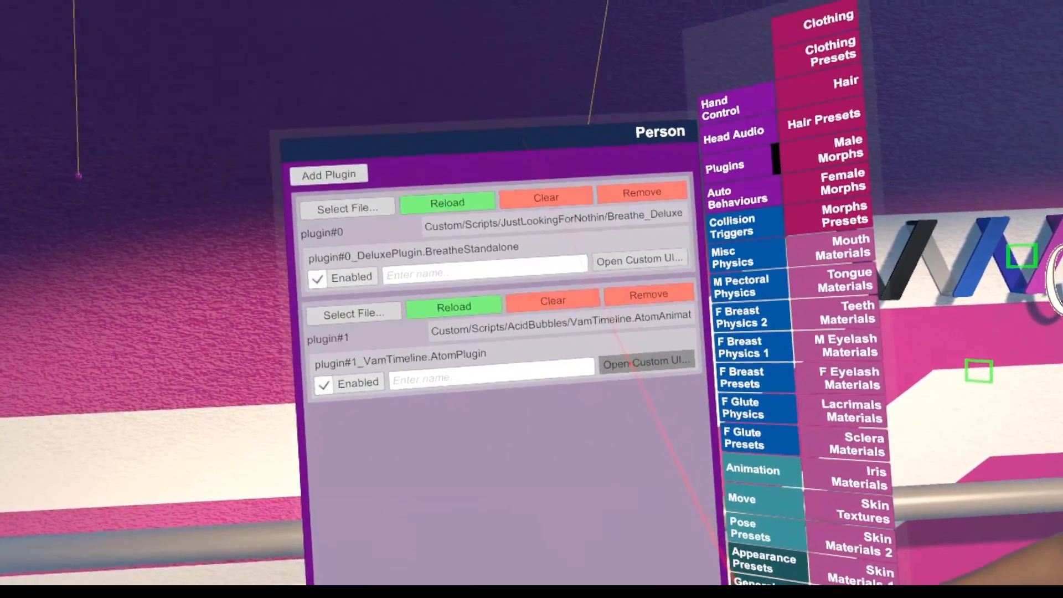
click(652, 361)
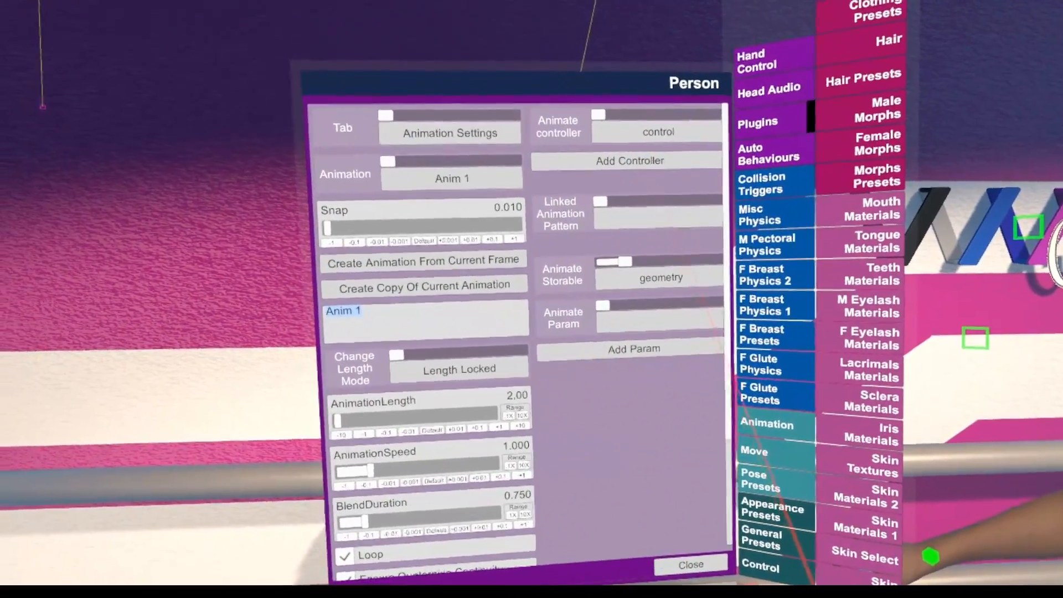
Examine the Anim 1 animation settings, including the choices for the next animation
click(756, 383)
drag(756, 383, 898, 486)
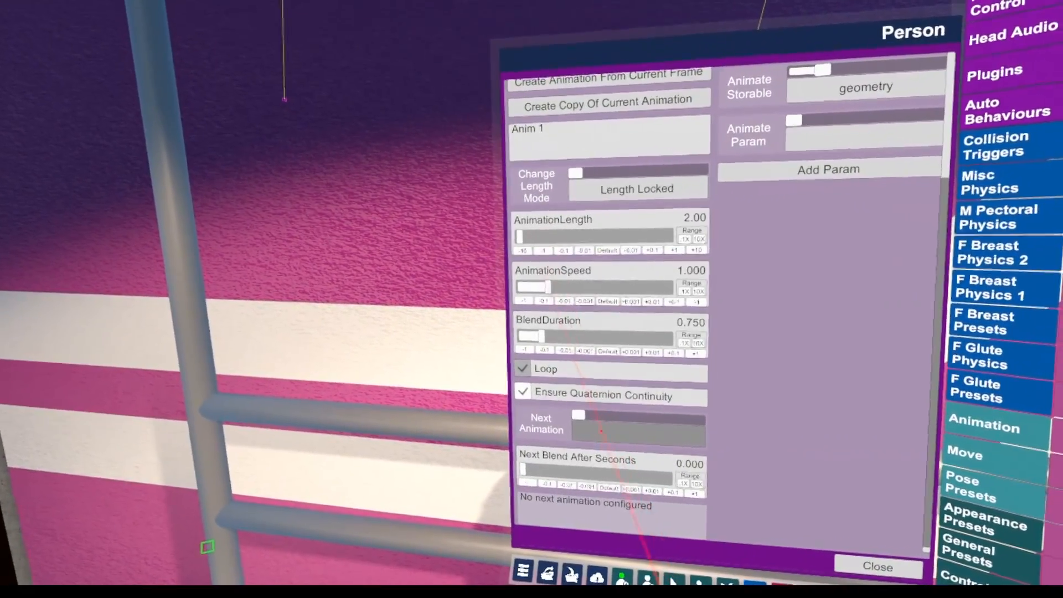
click(607, 448)
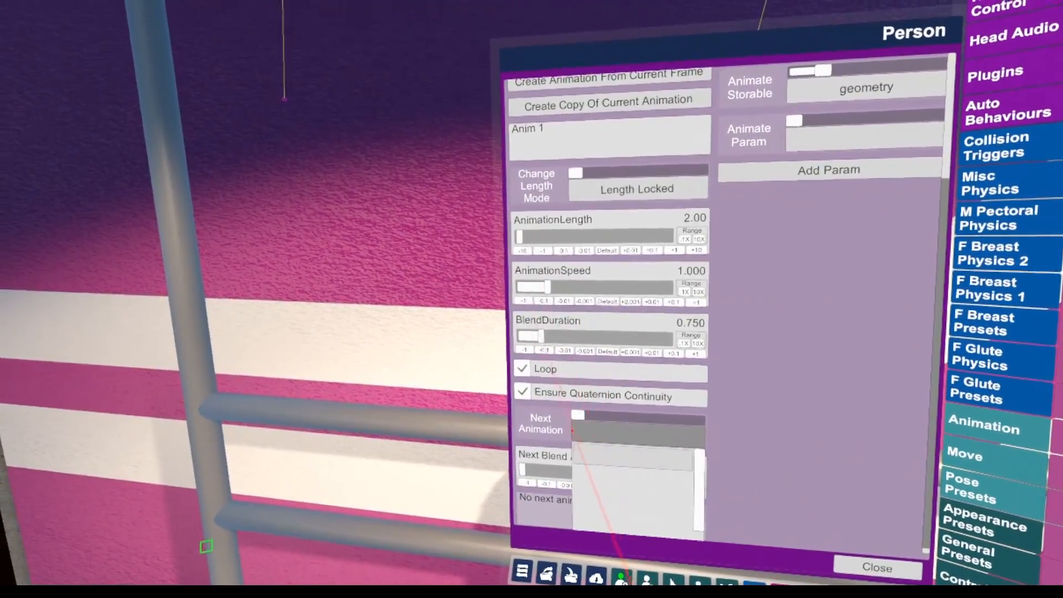
click(614, 440)
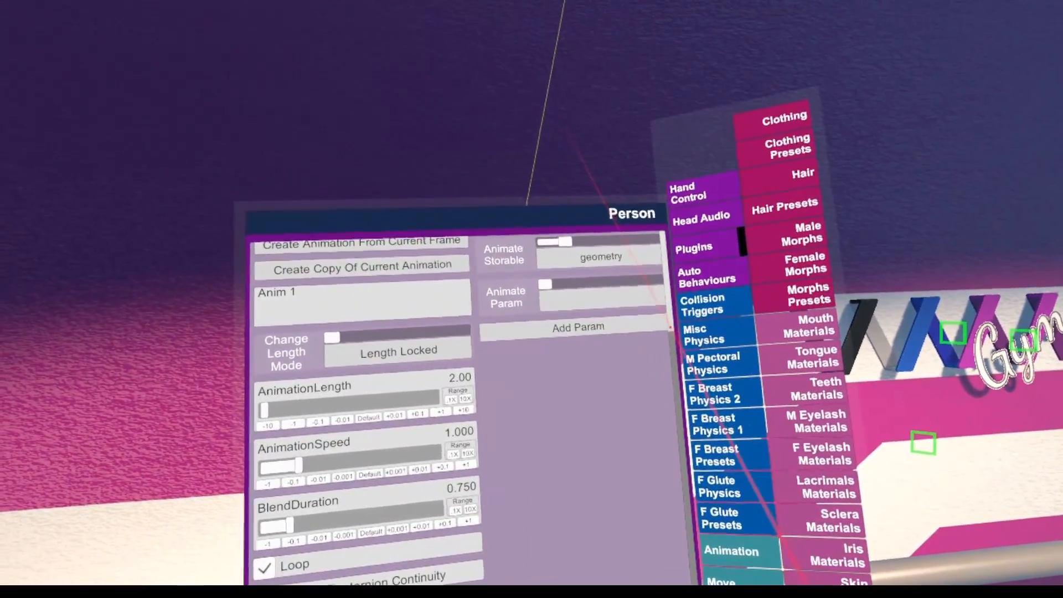
Add headControl, hipControl, rHandControl, lHandControl, rFootControl and lFootControl as animated controllers
scroll(697, 384, up, 2)
scroll(696, 385, up, 2)
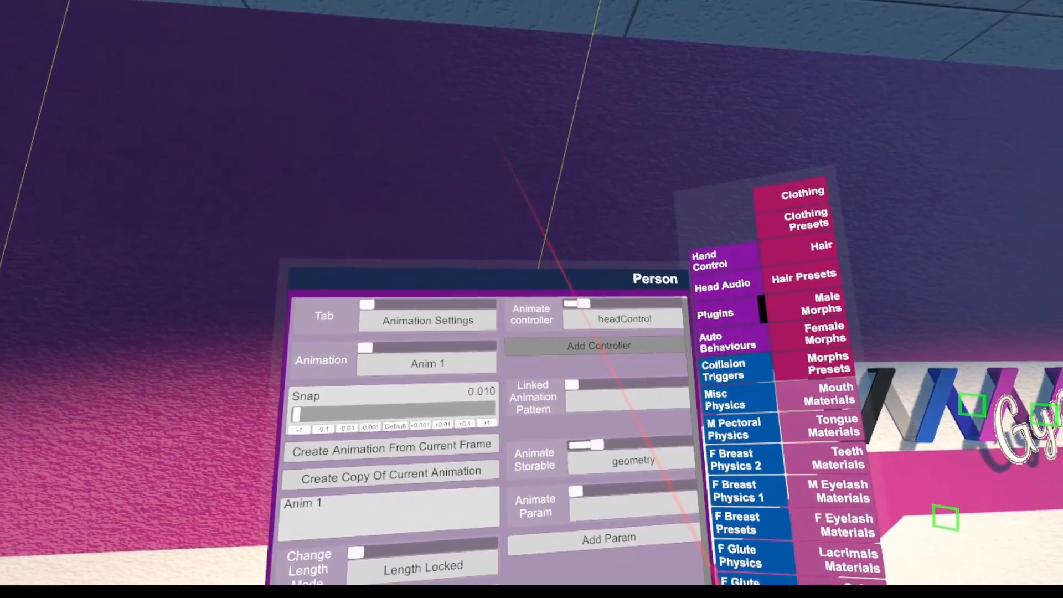
click(589, 345)
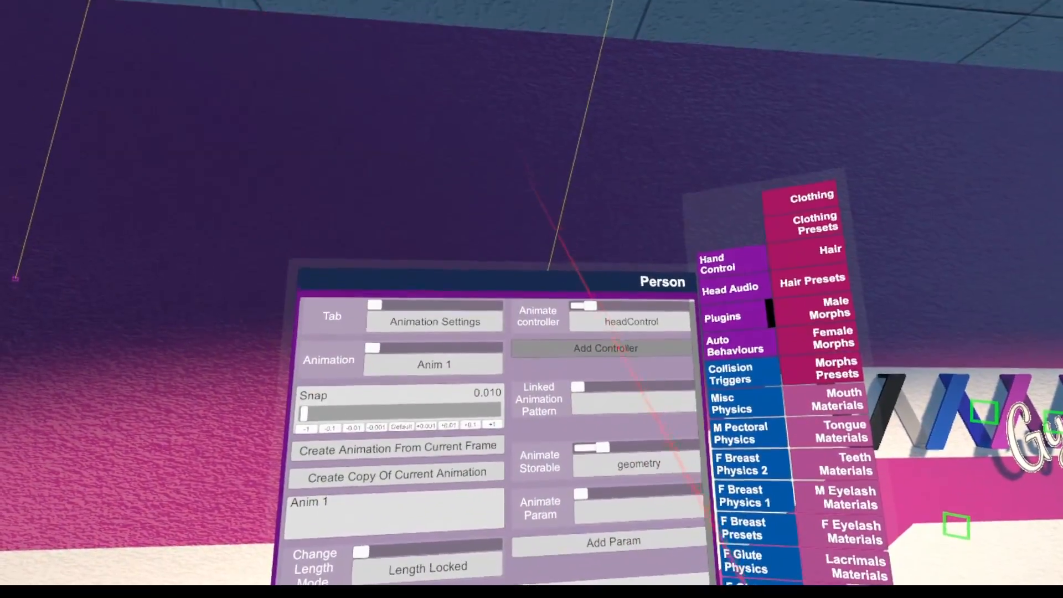
click(657, 145)
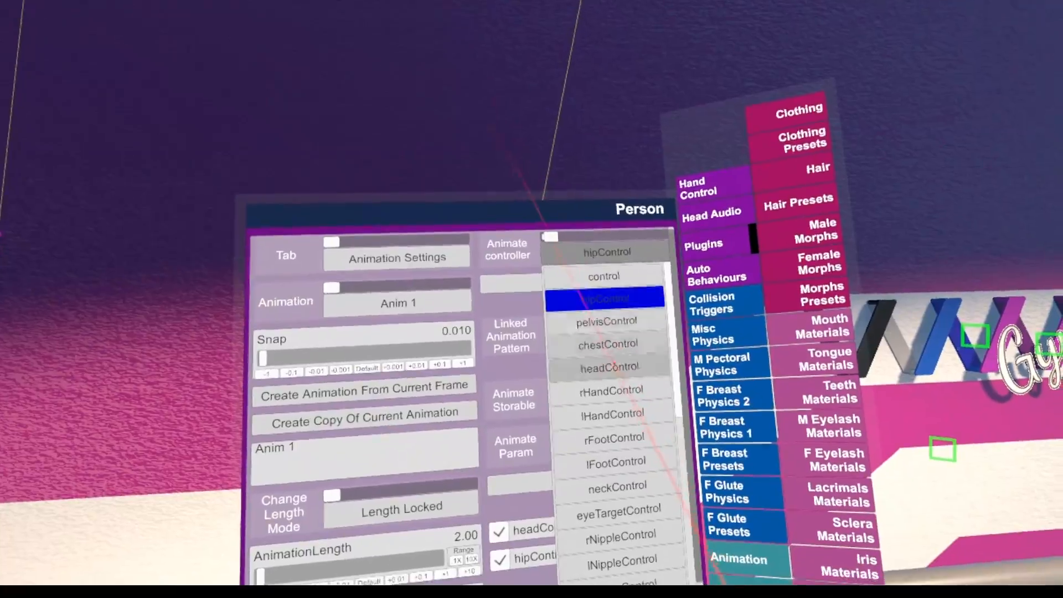
click(615, 461)
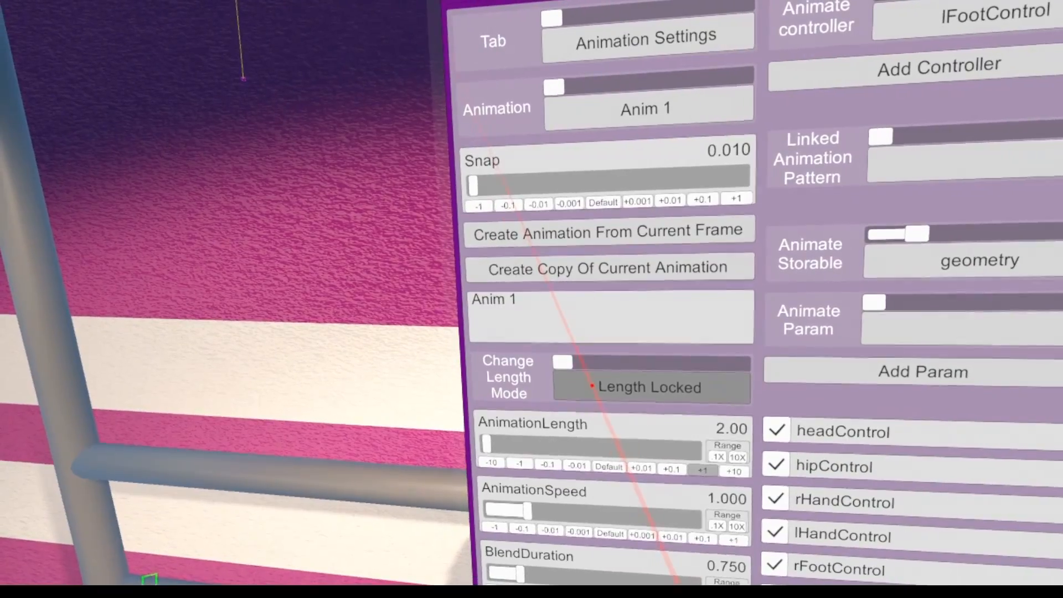
Set the change length mode to Crop/Extend End and the animation length to 3.00
click(592, 386)
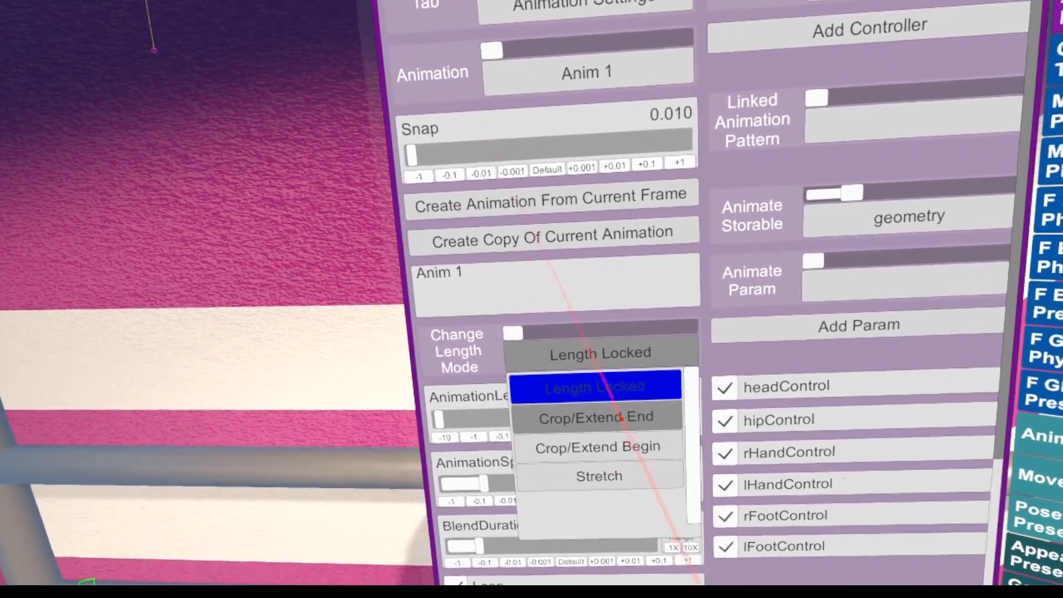
click(621, 414)
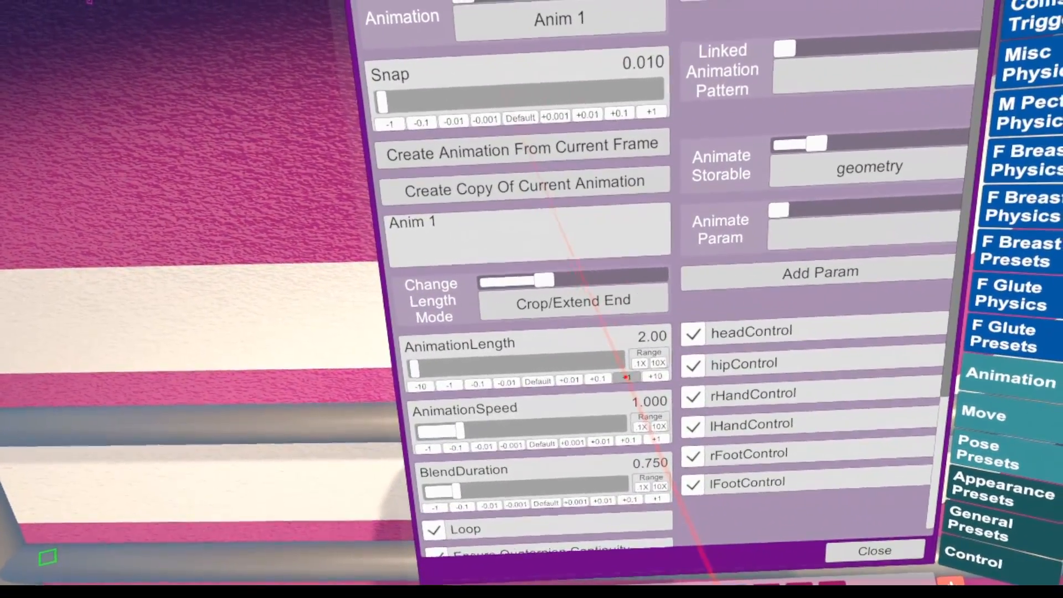
click(626, 377)
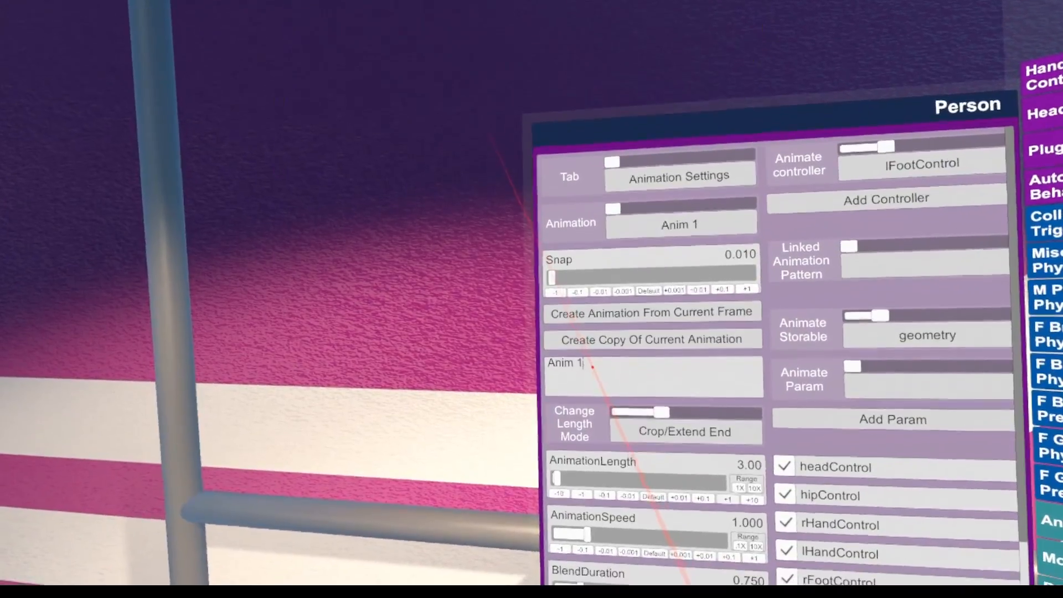
Rename the animation Anim 1 as KneeBends and switch the plugin to its Controllers view
click(592, 399)
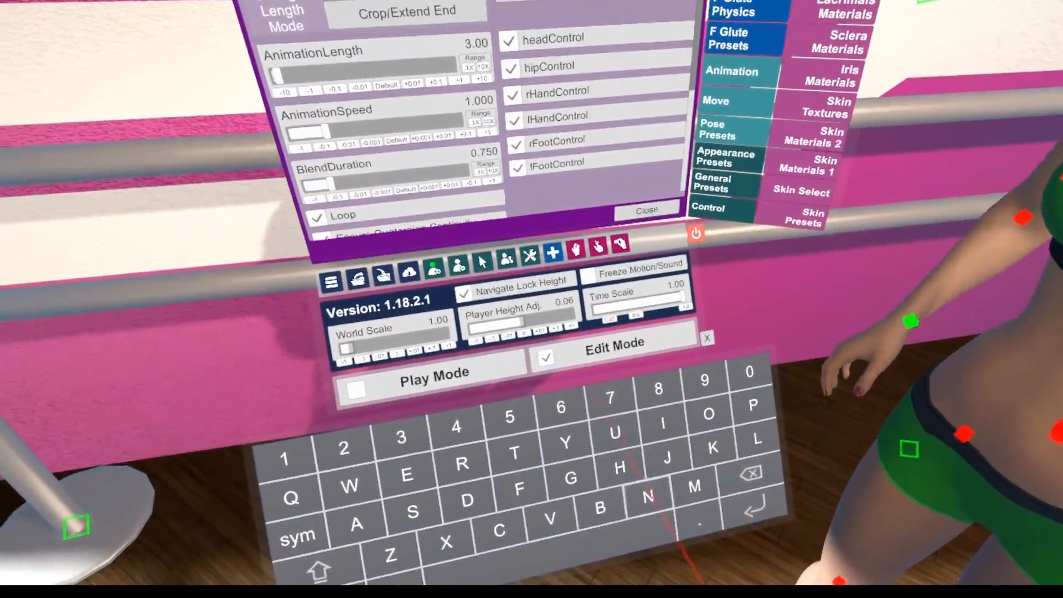
click(625, 443)
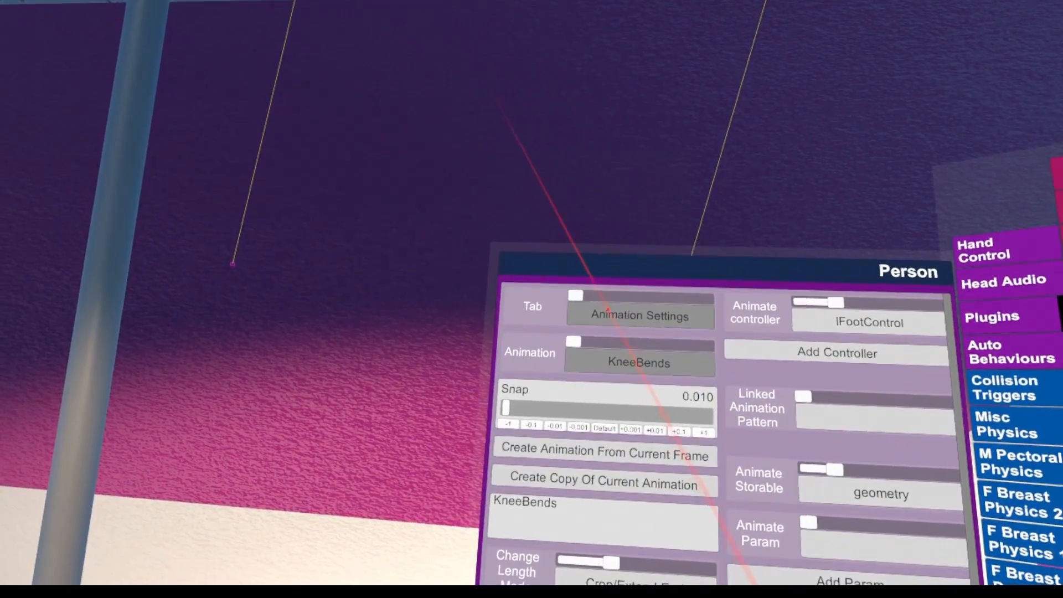
click(603, 323)
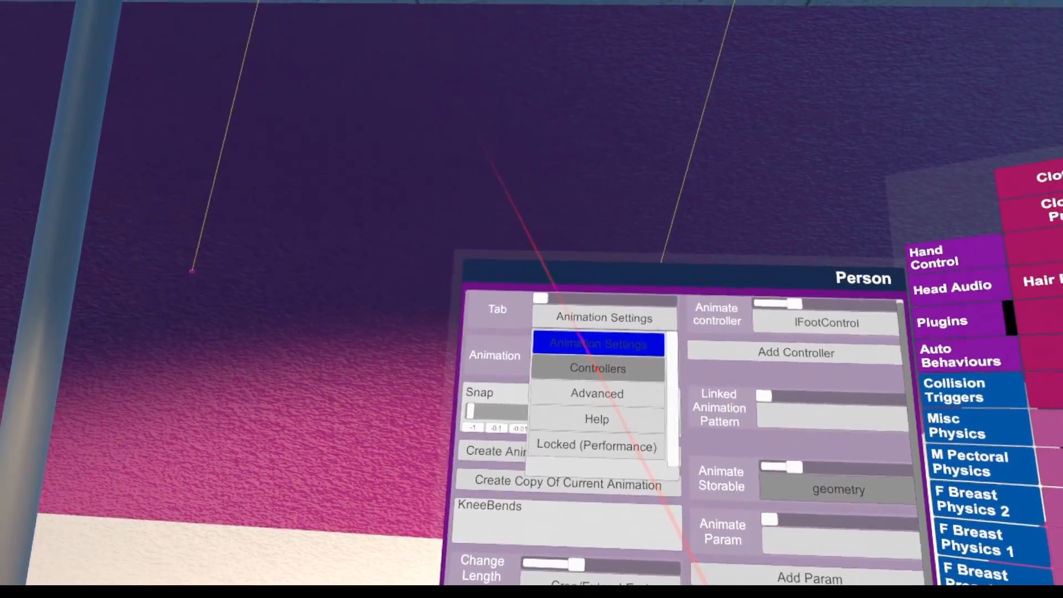
click(596, 367)
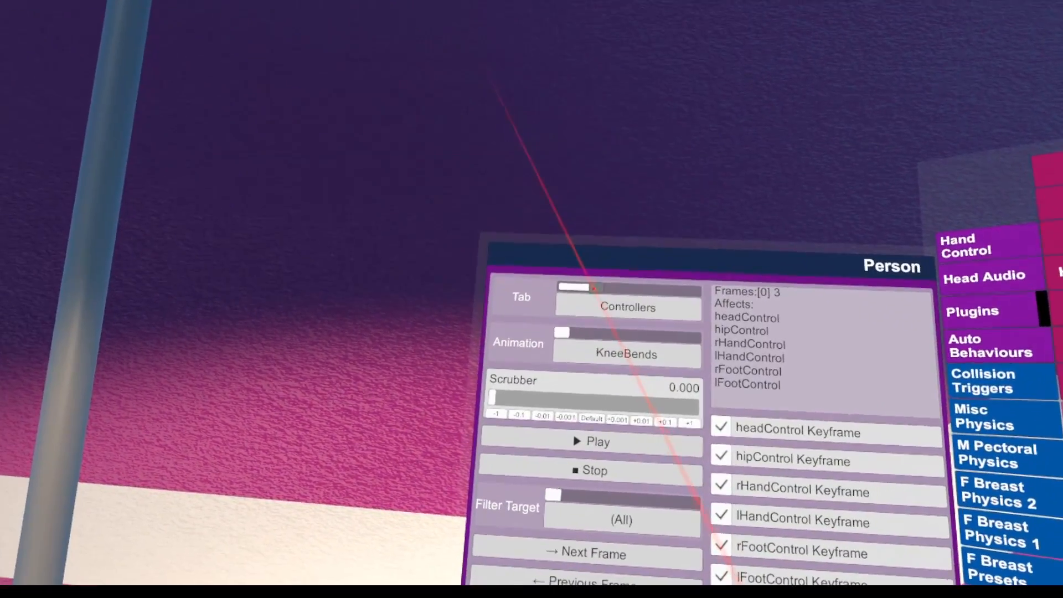
Scrub the KneeBends timeline between 0 and 0.580 to examine which controllers have keyframes
drag(588, 284, 632, 283)
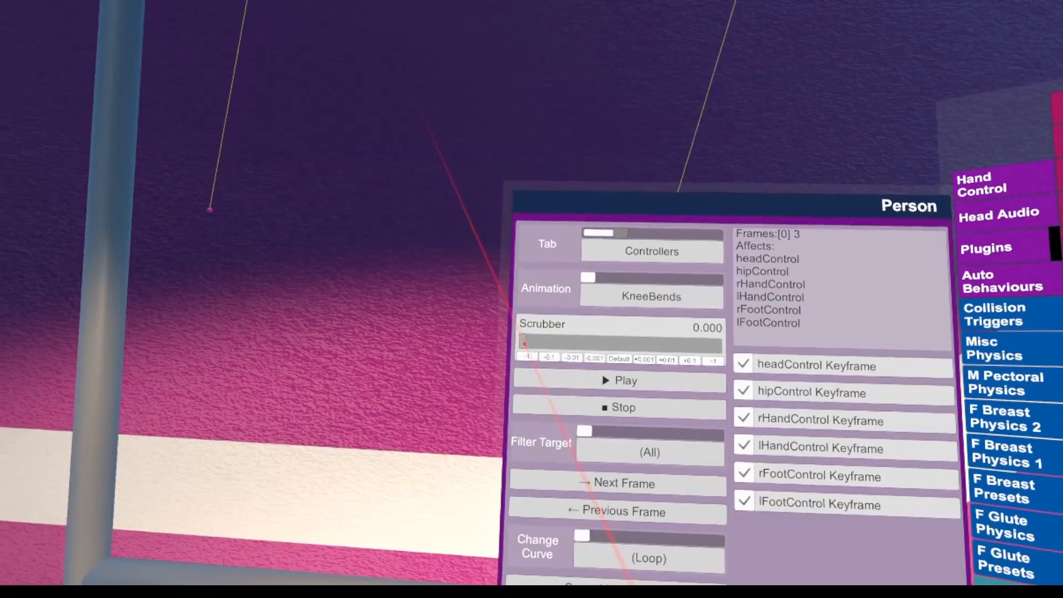
drag(518, 340, 489, 350)
drag(609, 354, 479, 347)
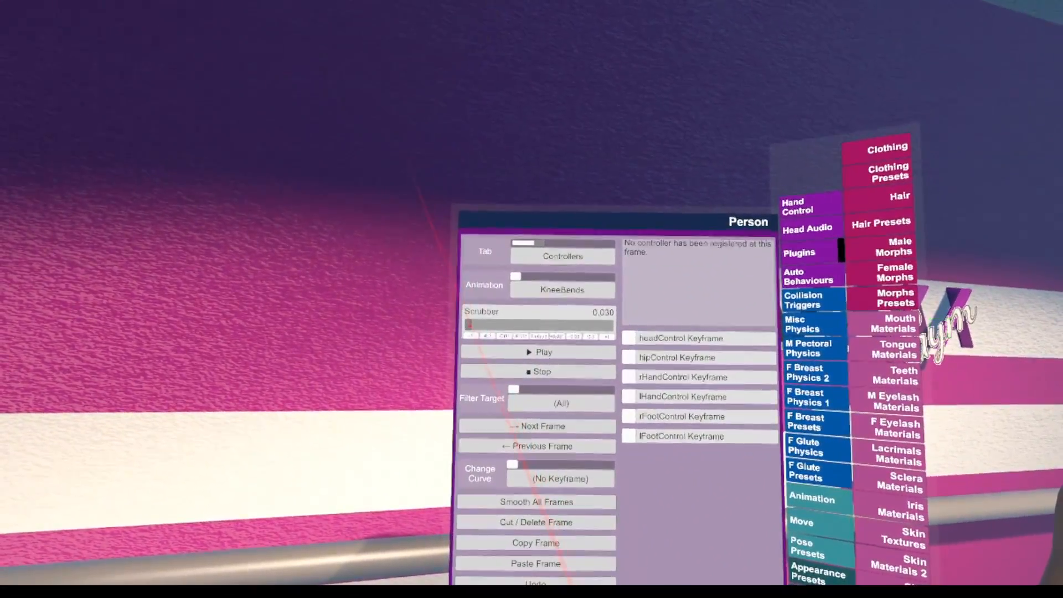
drag(470, 325, 398, 314)
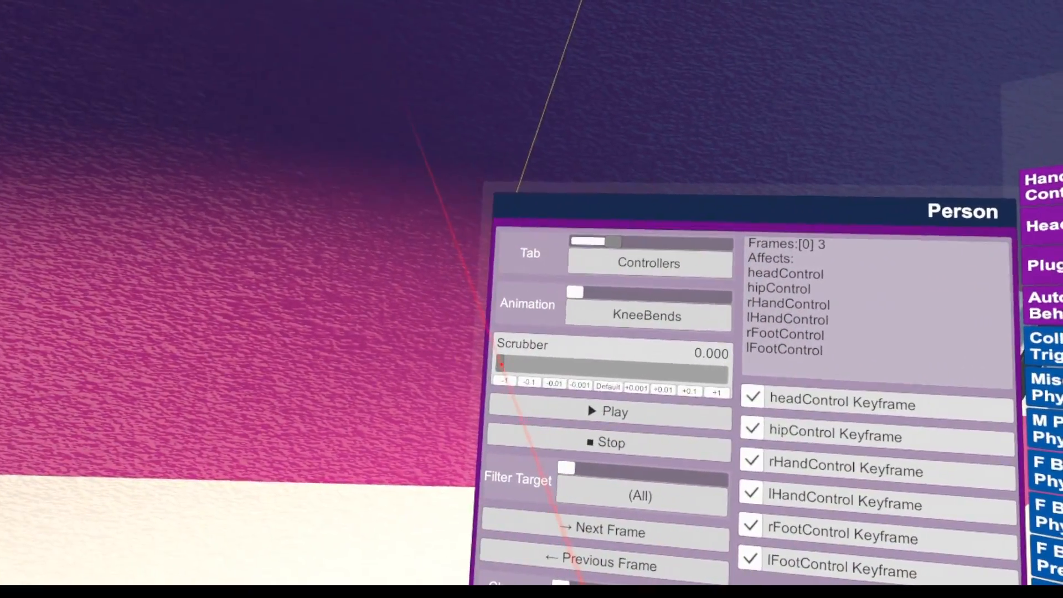
drag(481, 362, 490, 361)
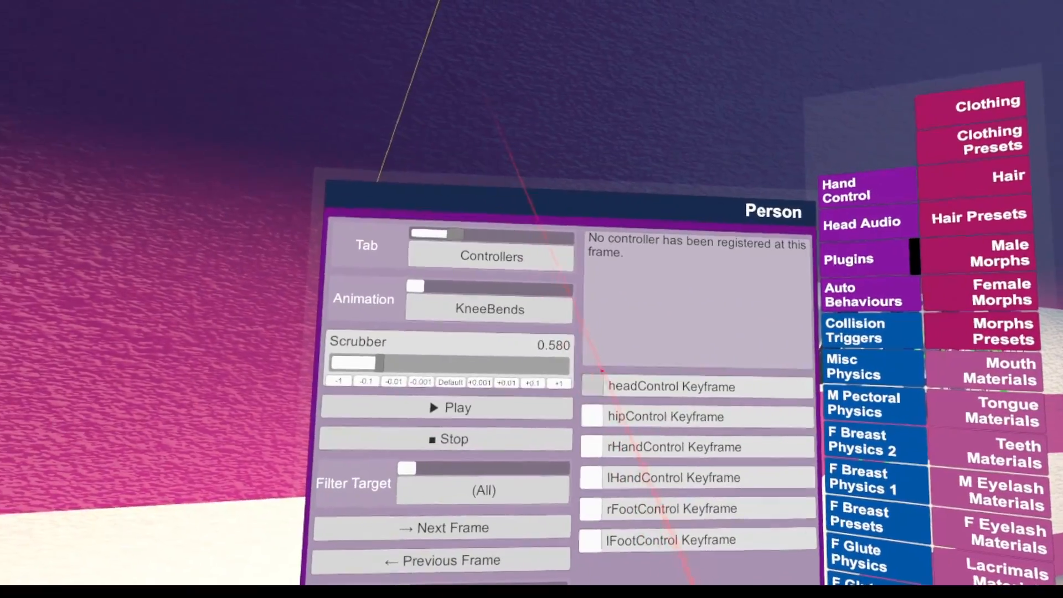
Try keyframing the head, hip and right hand controllers at 0.580, clear those keyframes, and return the scrubber to 0
click(596, 381)
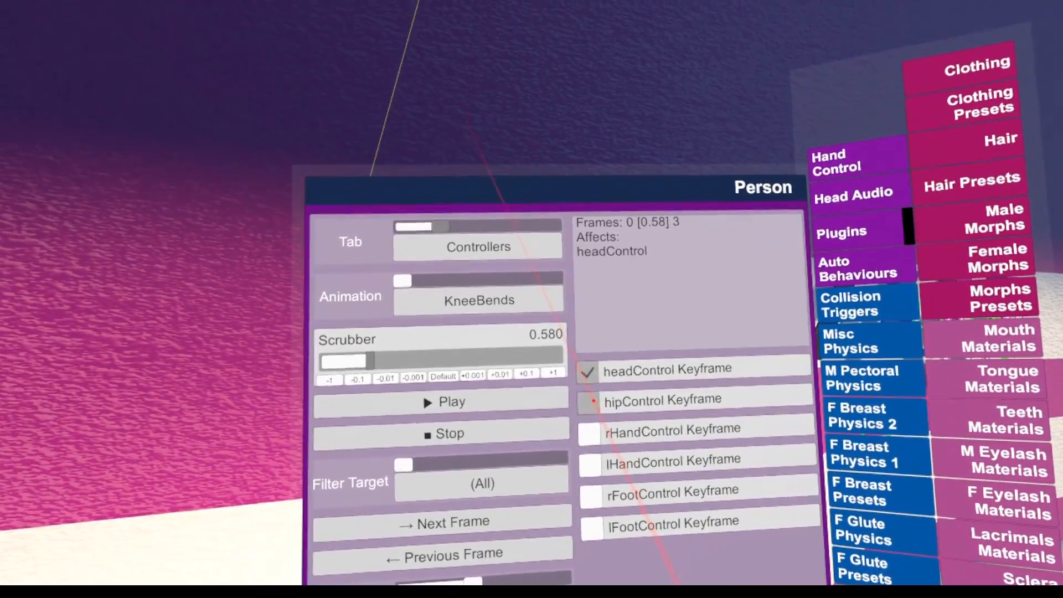
click(596, 410)
click(591, 443)
click(589, 378)
click(591, 440)
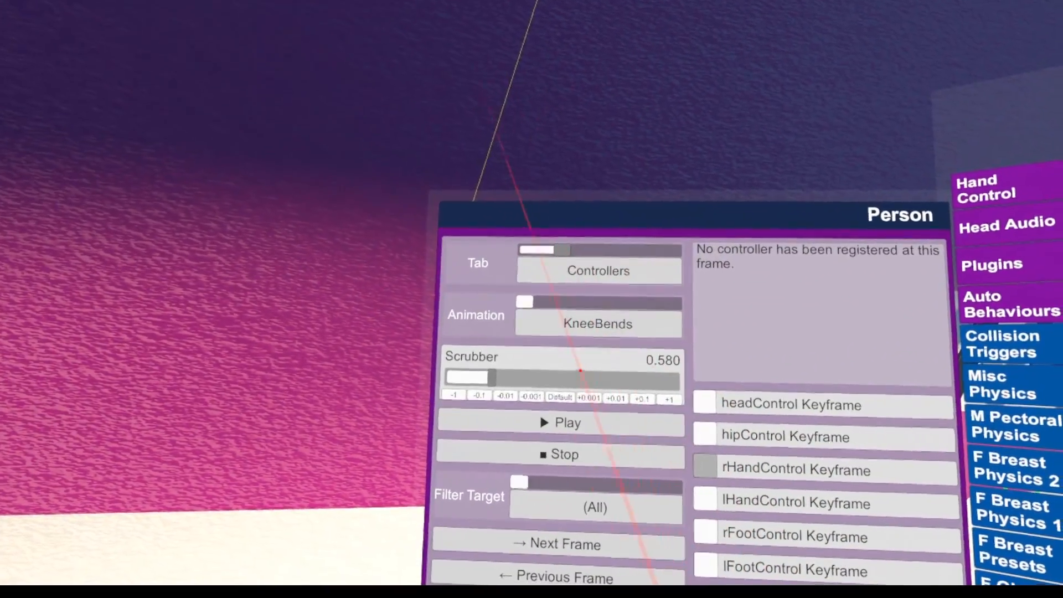
drag(517, 367, 490, 365)
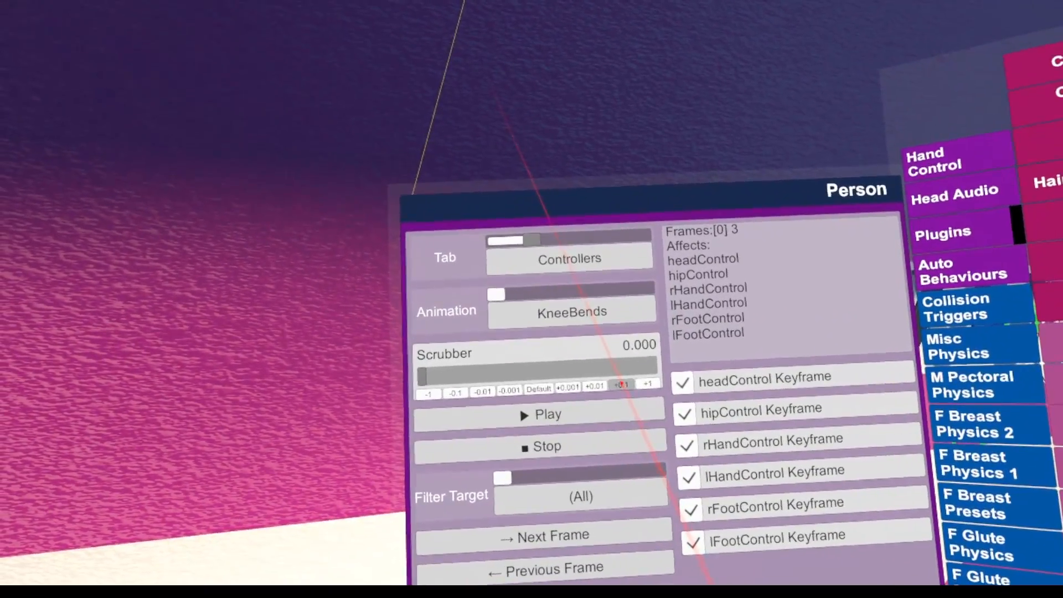
Advance the KneeBends scrubber from the start to 0.500 in increments of 0.1
click(620, 382)
click(621, 370)
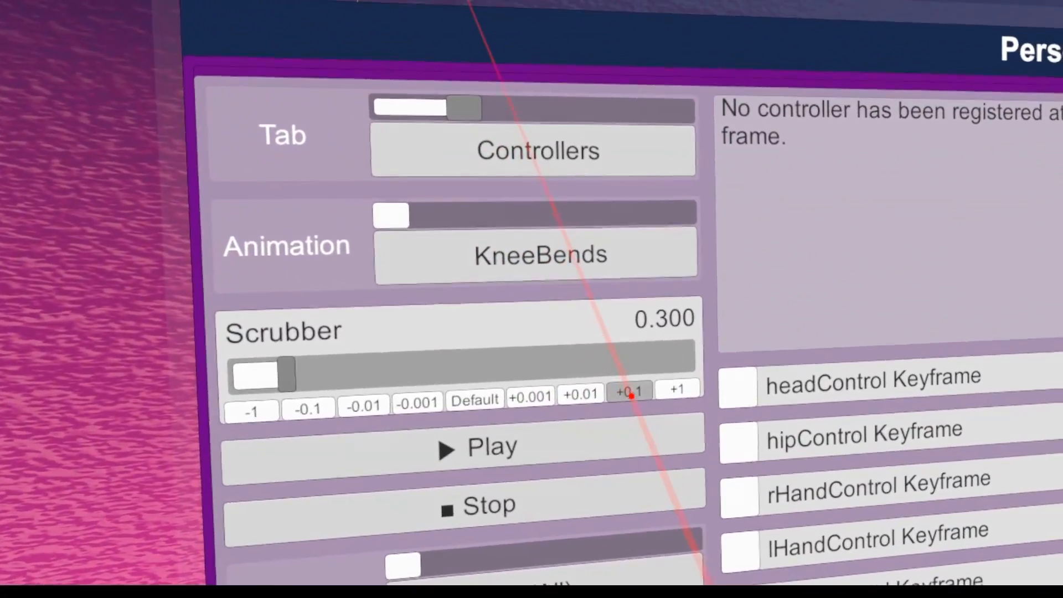
click(621, 403)
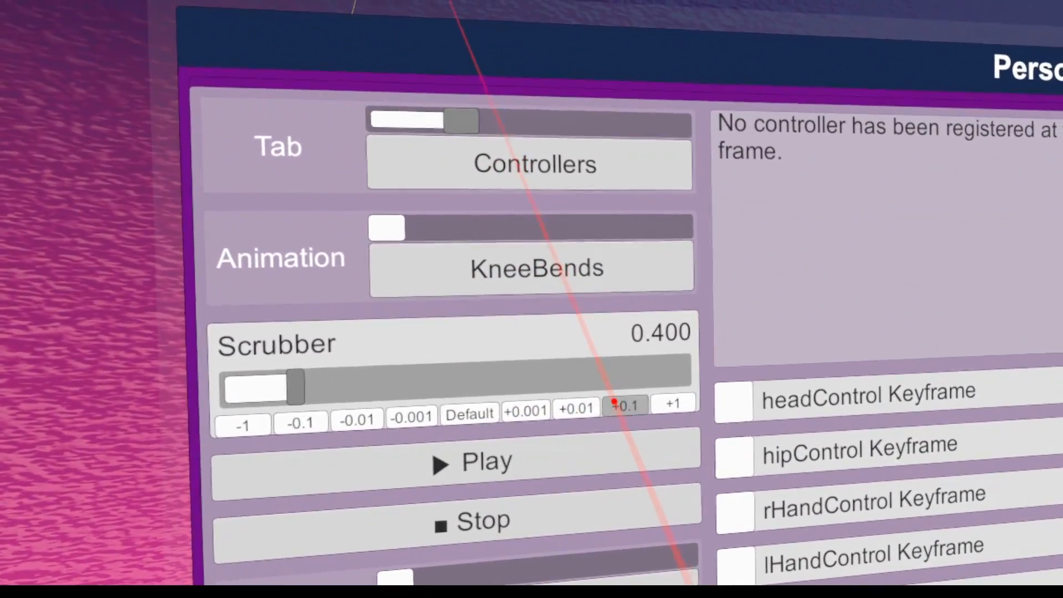
click(609, 408)
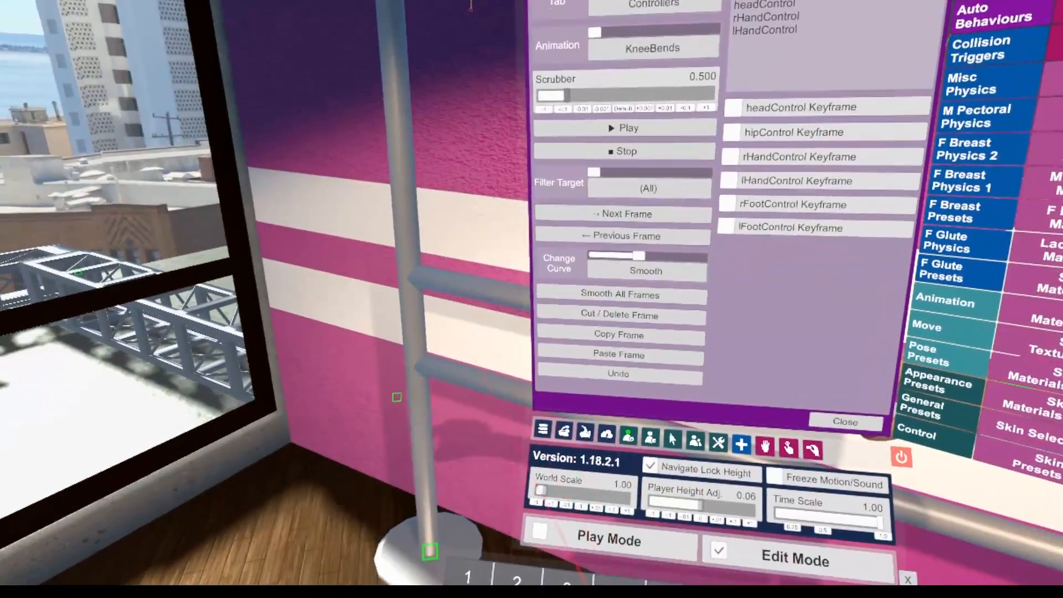
Examine the VR 1, VR 2 and Misc settings in the user preferences
click(406, 456)
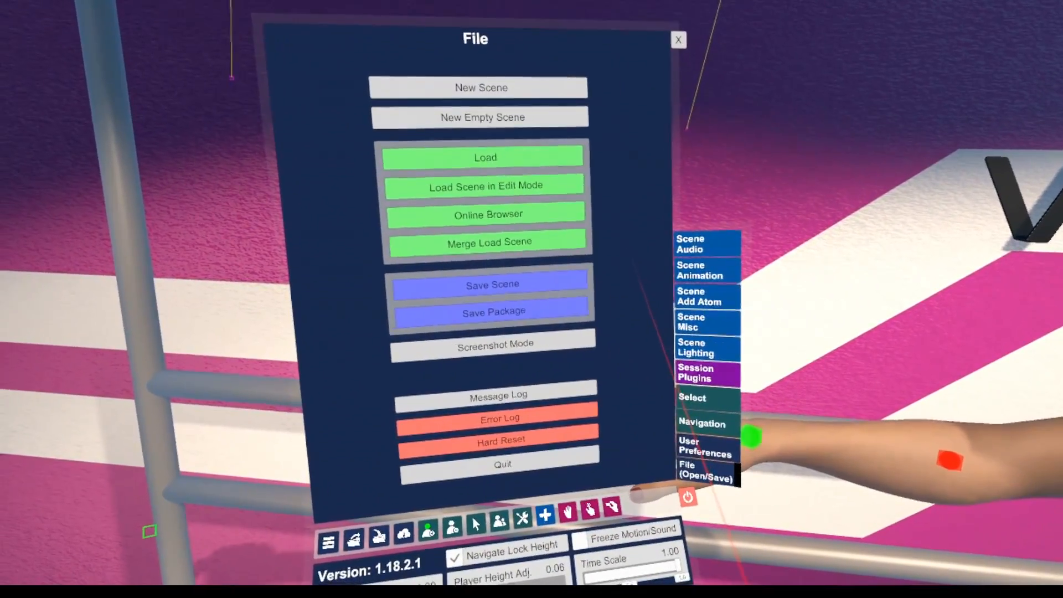
click(705, 446)
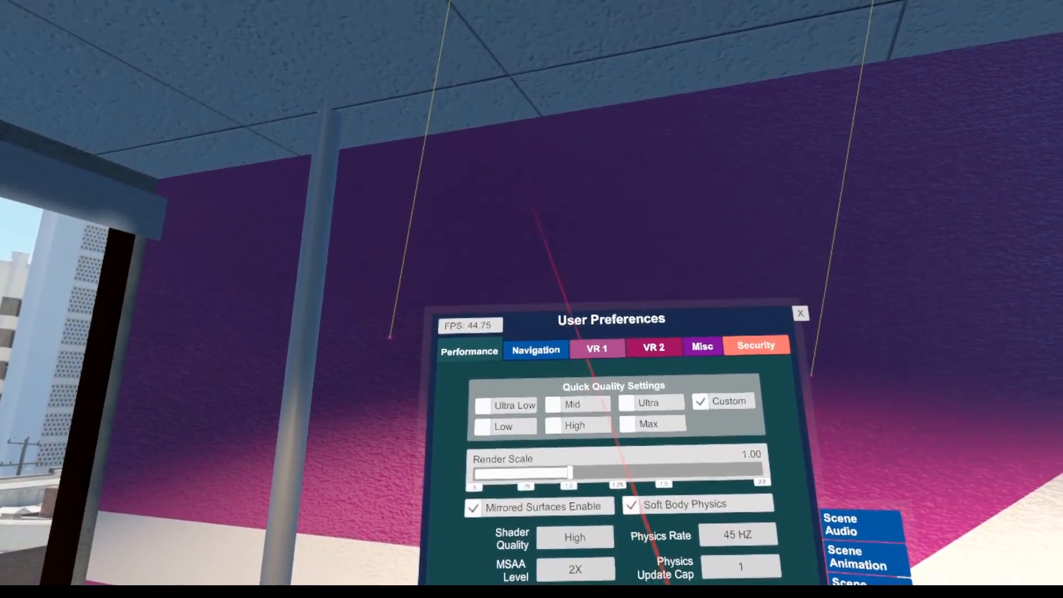
click(578, 350)
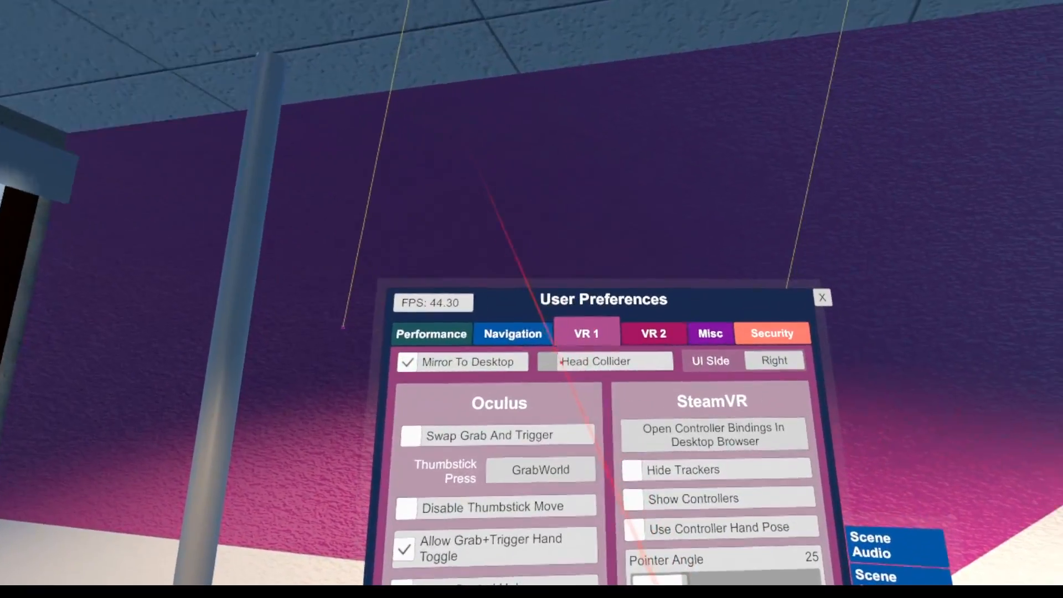
click(653, 333)
click(711, 333)
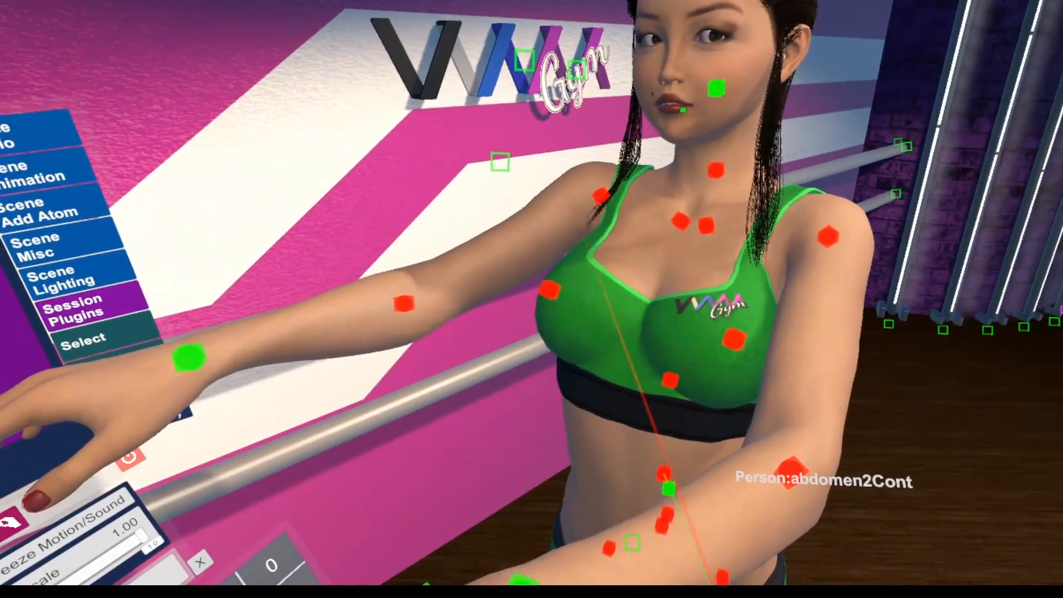
Select the Person atom's root from its abdomen2 control and scrub the KneeBends timeline in the VamTimeline controllers view
click(666, 476)
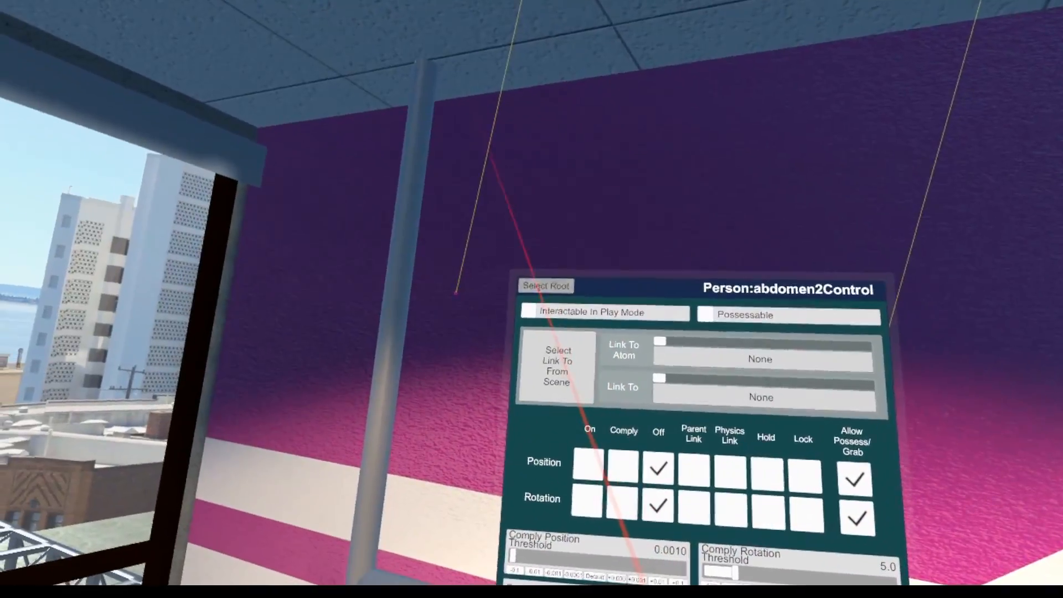
click(545, 286)
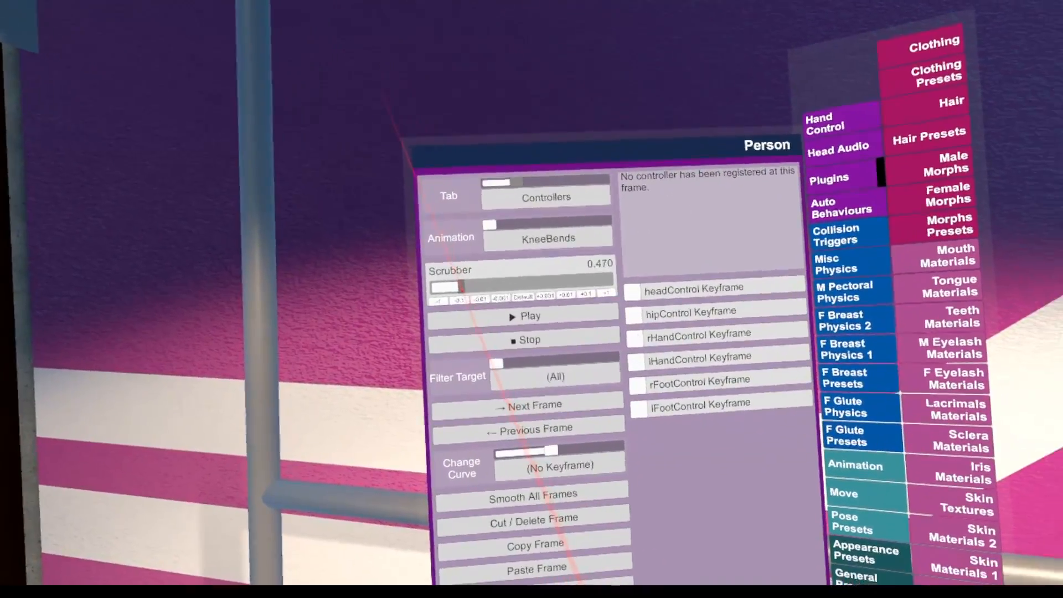
drag(462, 289, 464, 288)
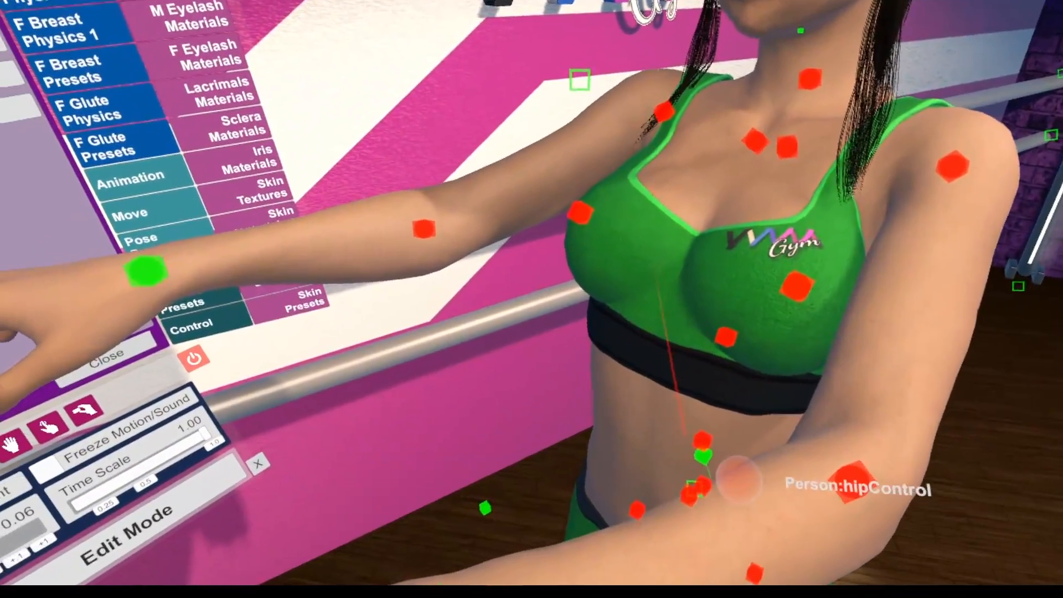
Select the Person's hip control and lock its X and Z positions
click(744, 475)
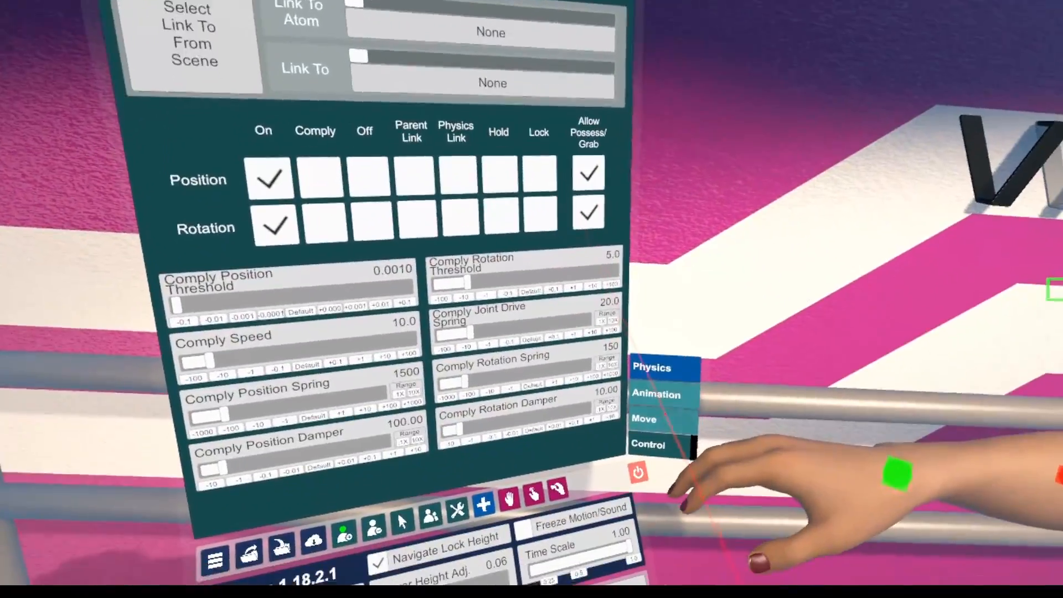
click(653, 420)
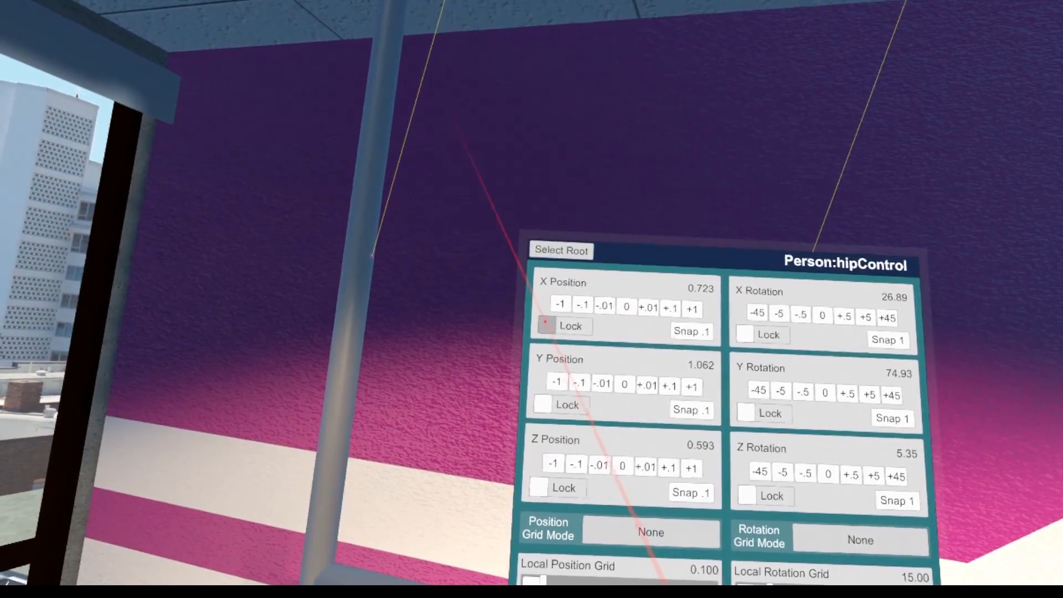
click(545, 326)
click(538, 487)
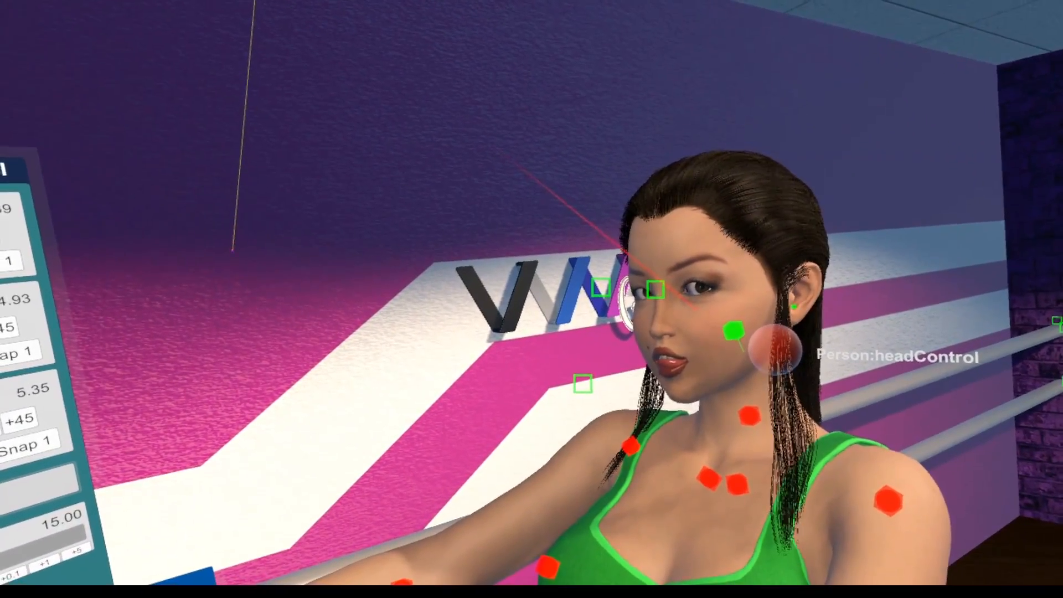
Select the Person's head control and lock its Z position along with the X position
click(775, 350)
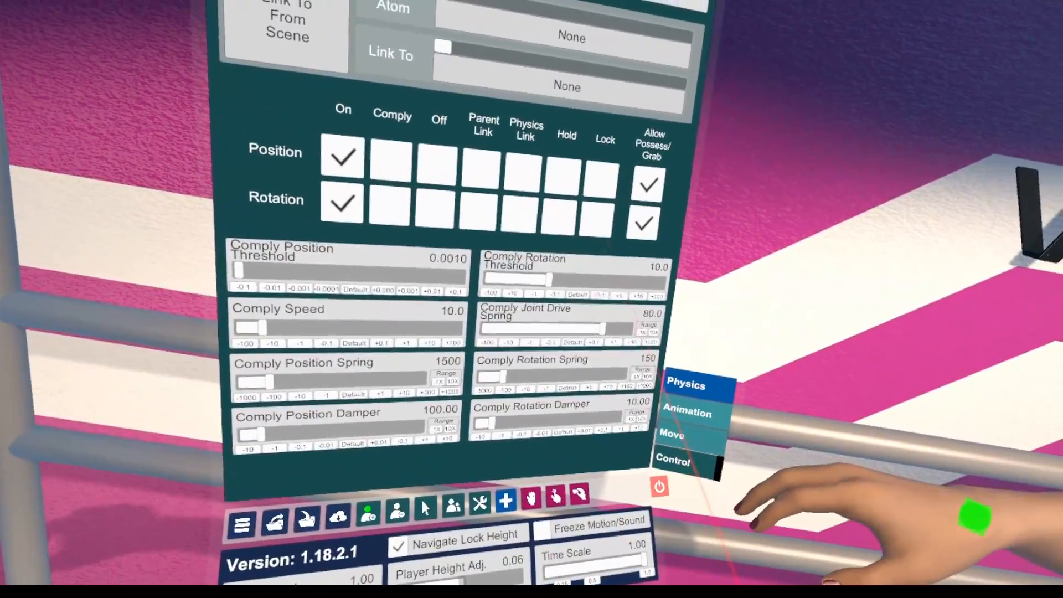
click(672, 432)
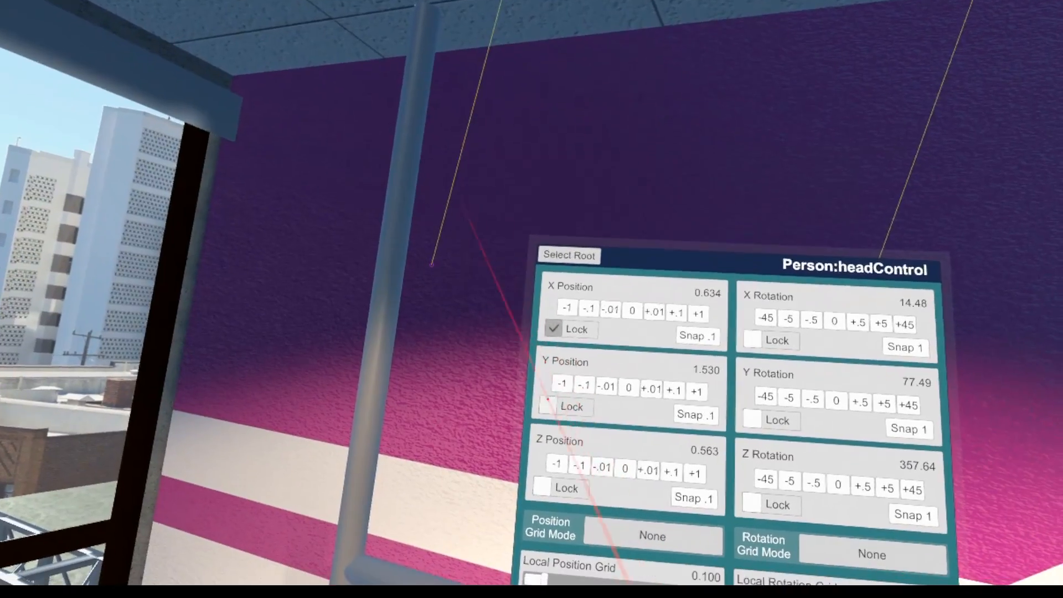
click(541, 486)
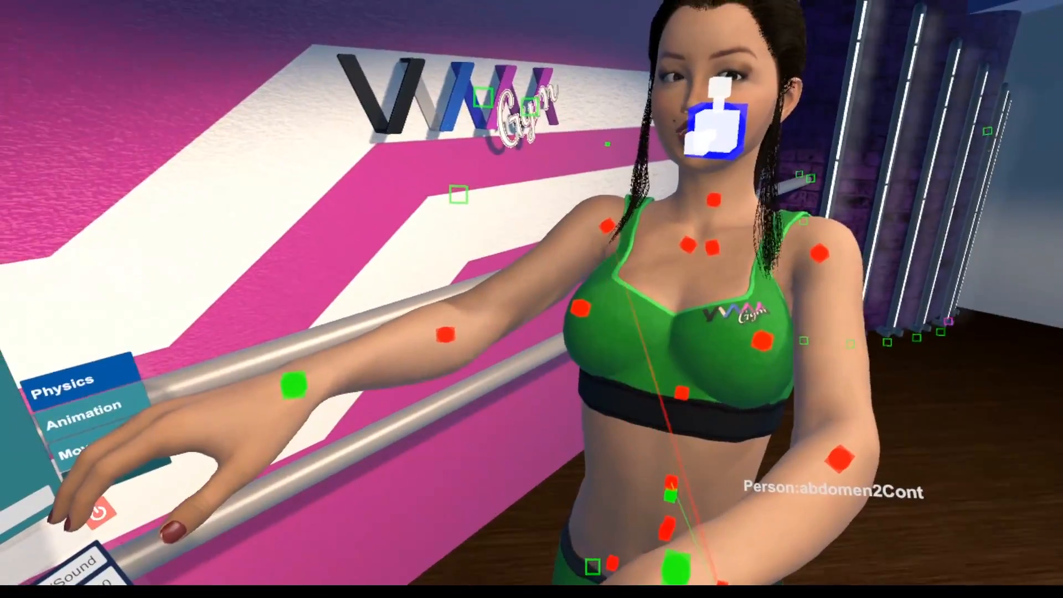
Advance the KneeBends scrubber to 1.500 and reposition the Person's left hand control, returning to the Person root
click(672, 494)
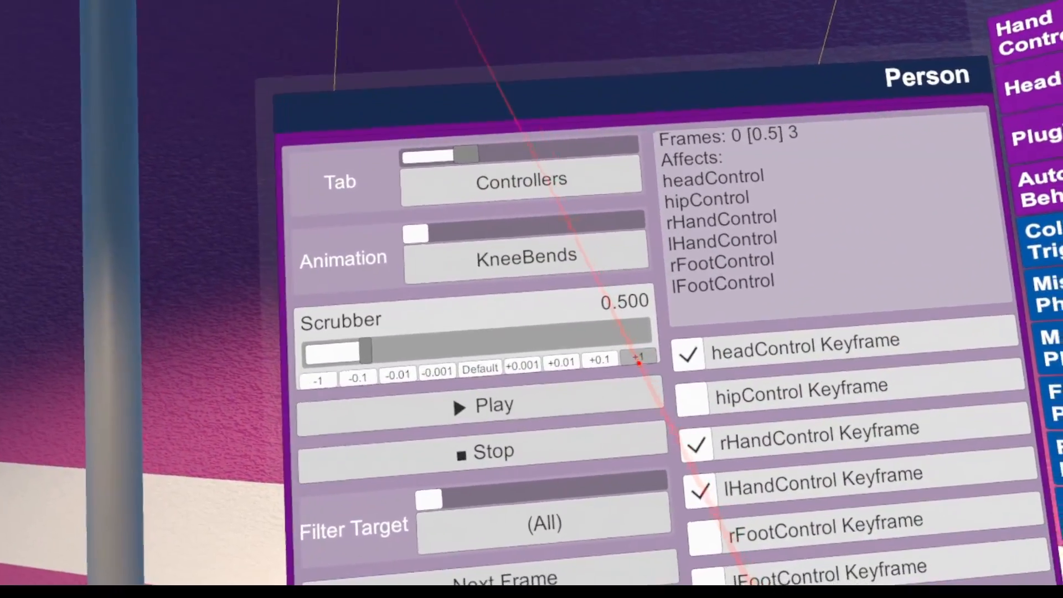
click(647, 354)
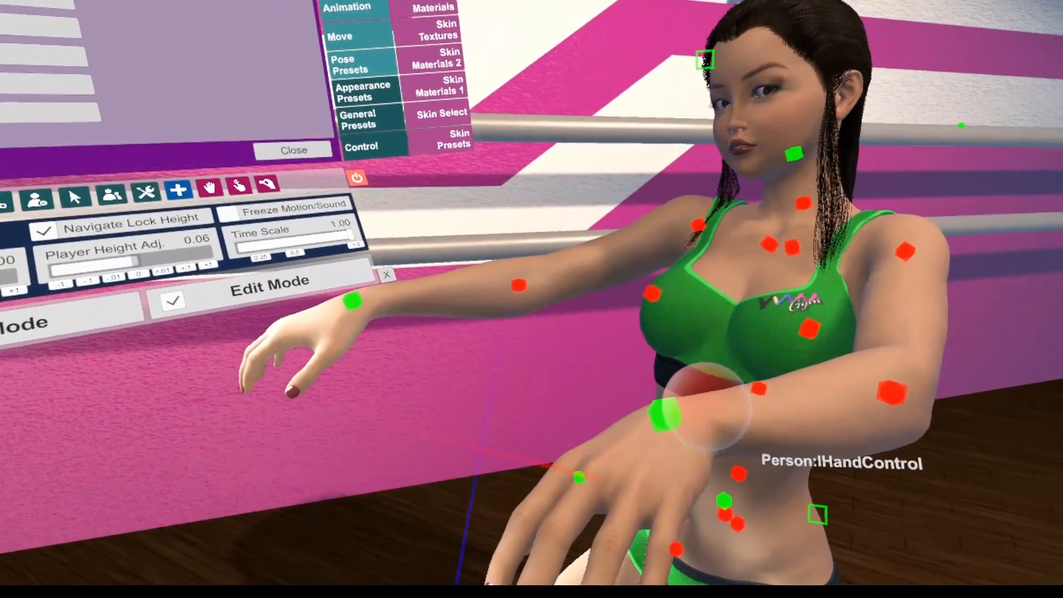
drag(707, 407, 692, 479)
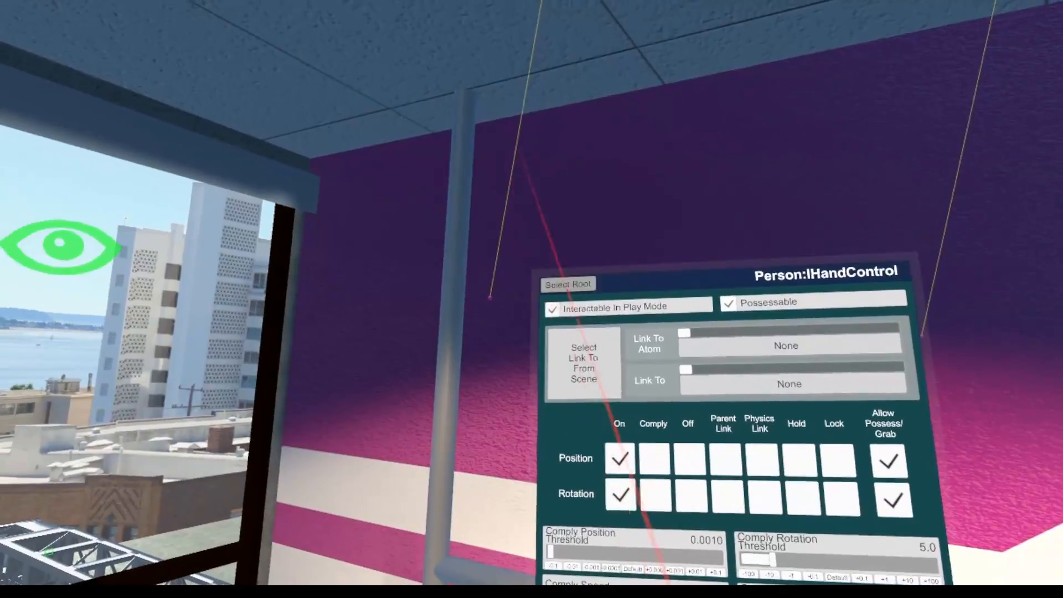
click(543, 267)
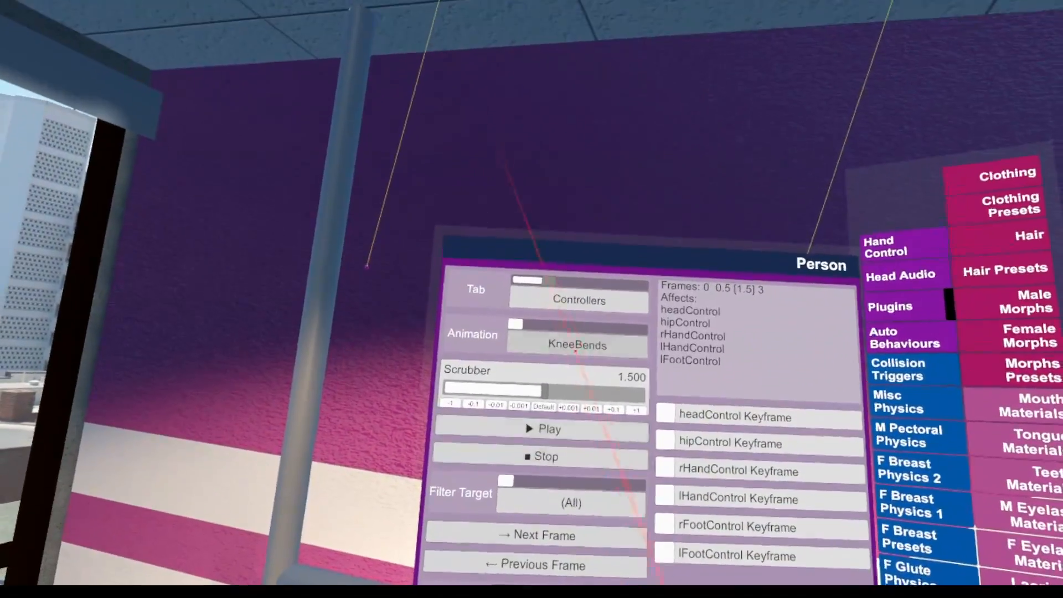
Return to the VamTimeline Controllers view and paste the copied frame at 2.500 in KneeBends
drag(549, 281, 519, 279)
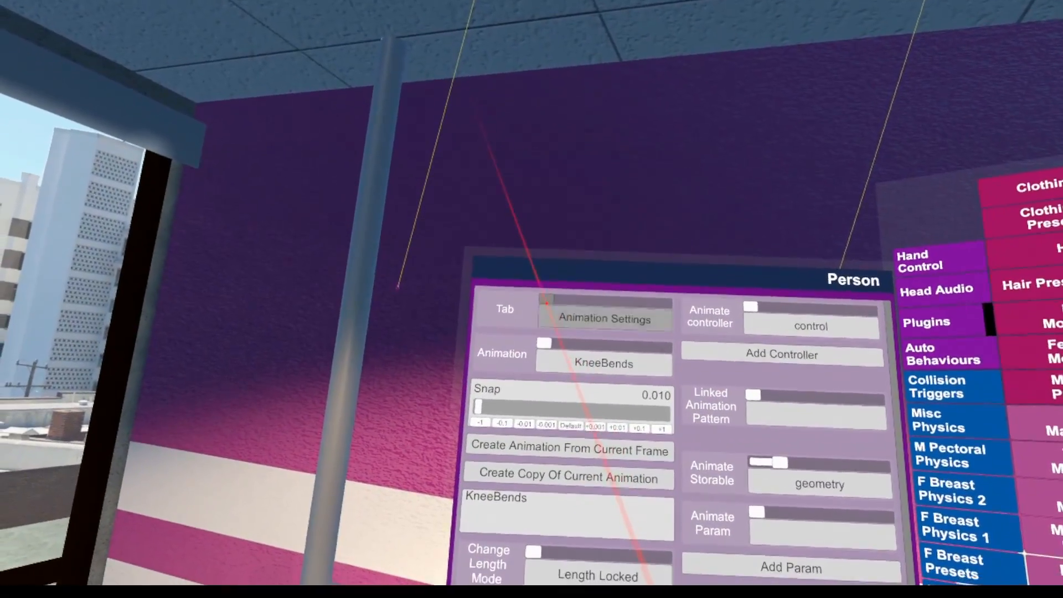
click(567, 288)
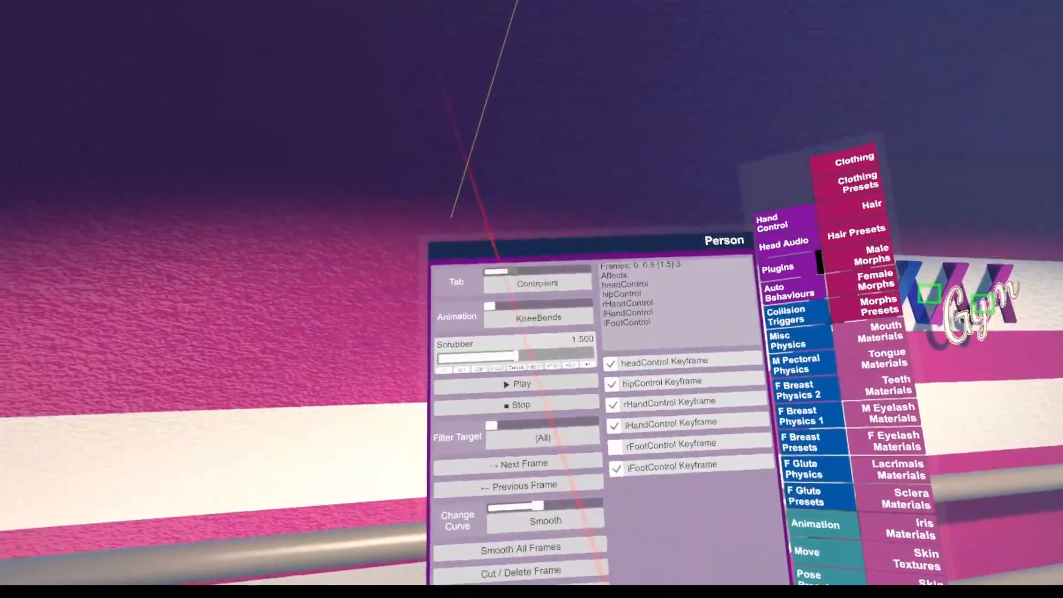
drag(482, 294, 504, 316)
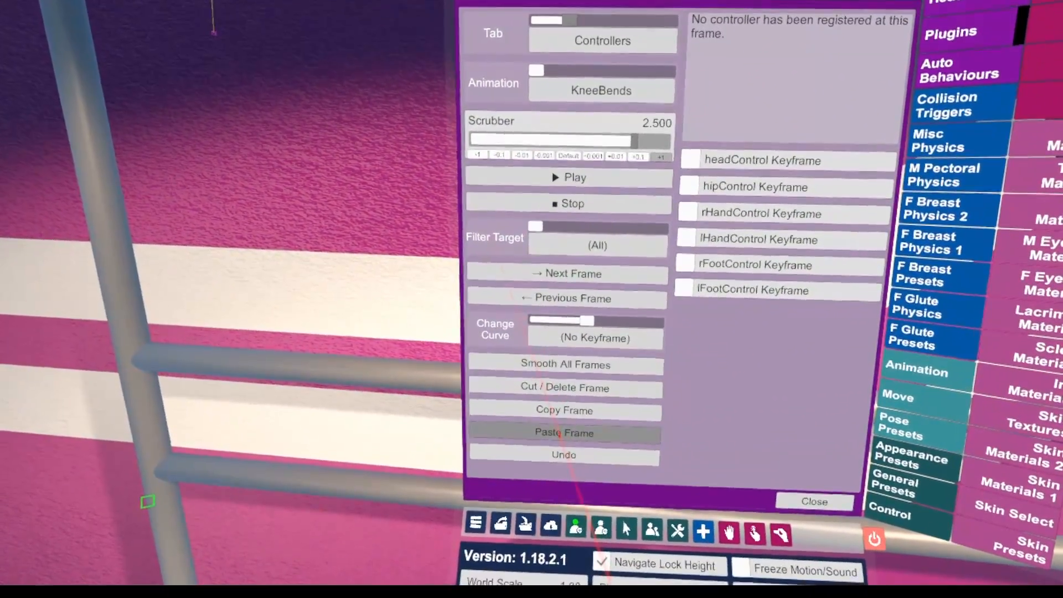
click(561, 434)
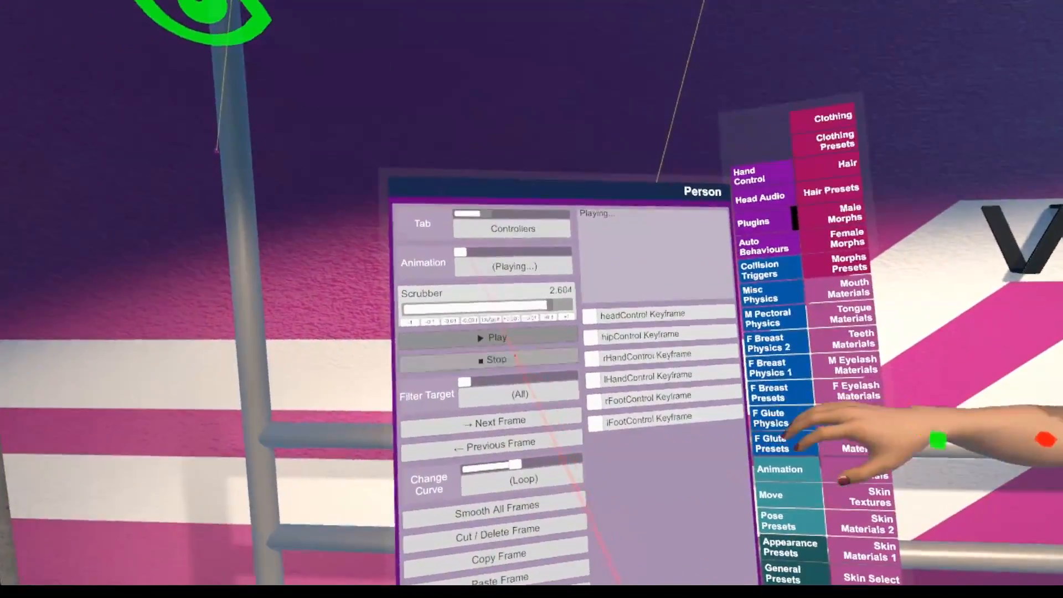
Step through the KneeBends keyframes at 0.5, 1.5 and 2.5 to review the Person's pose at each one
click(33, 253)
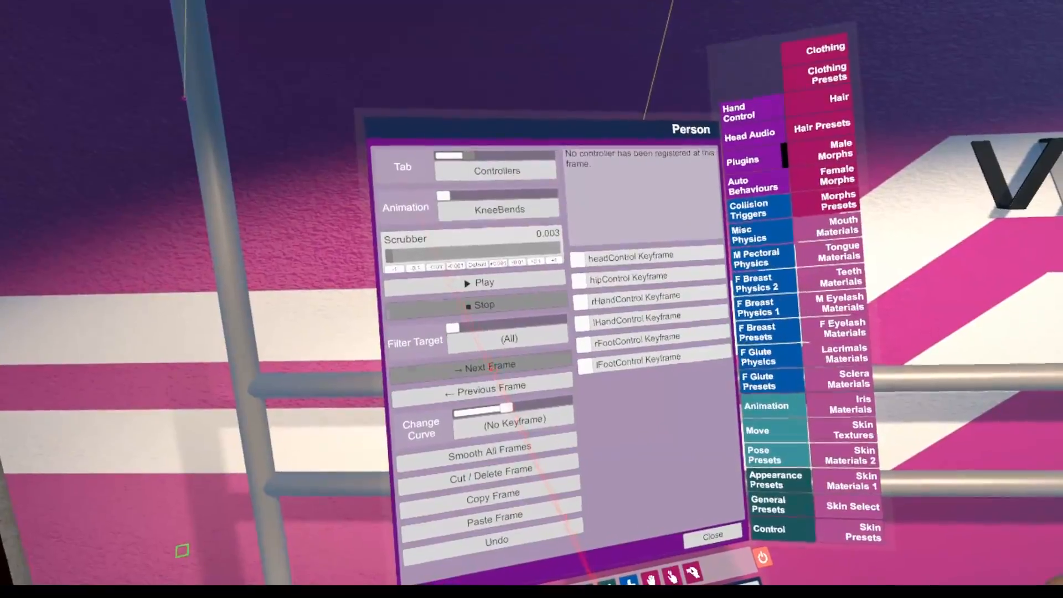
click(490, 366)
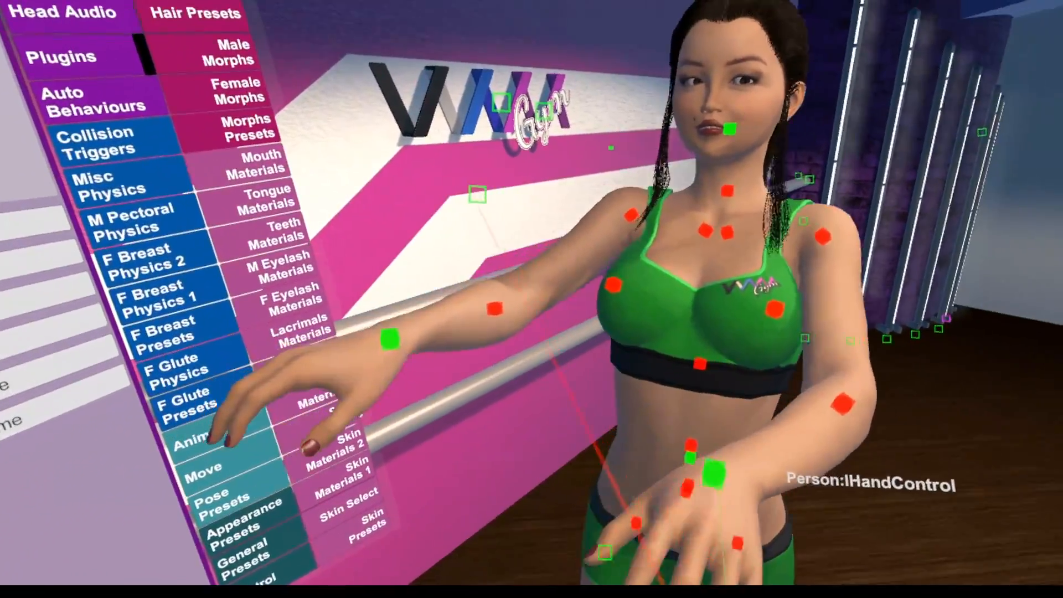
key(u)
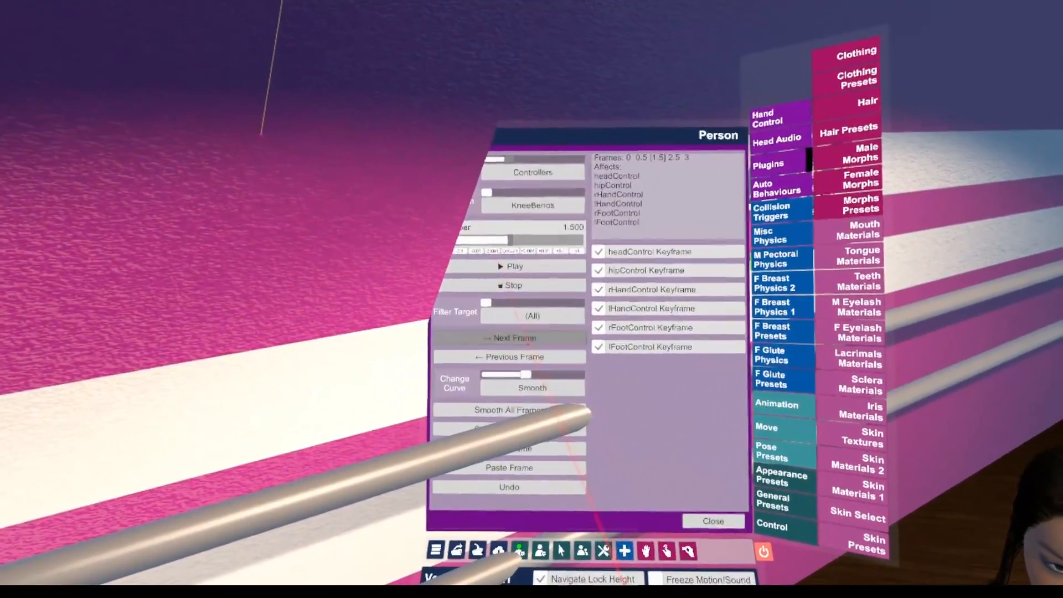
click(499, 329)
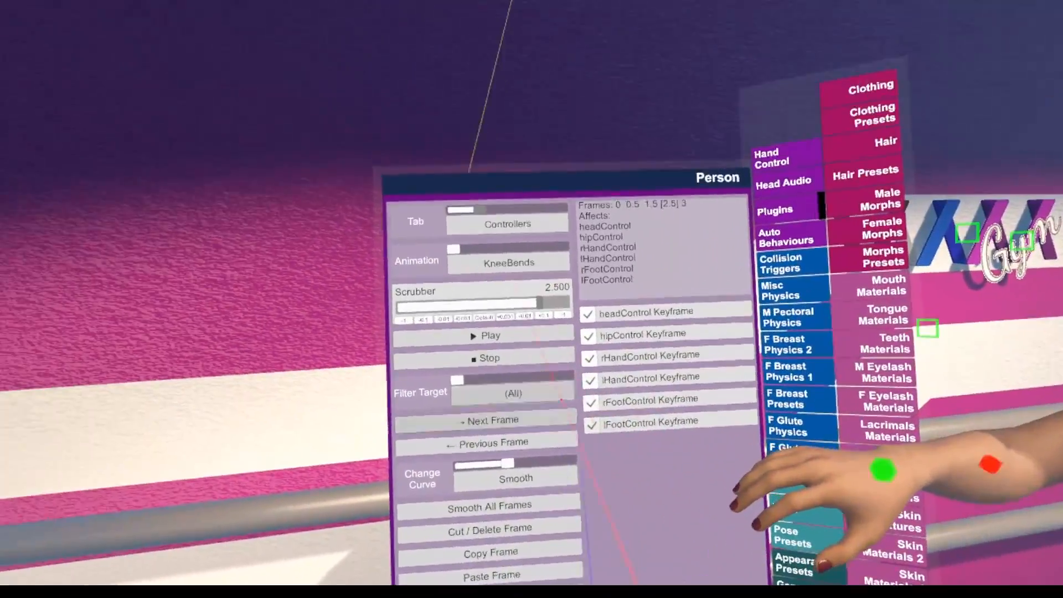
drag(520, 304, 318, 212)
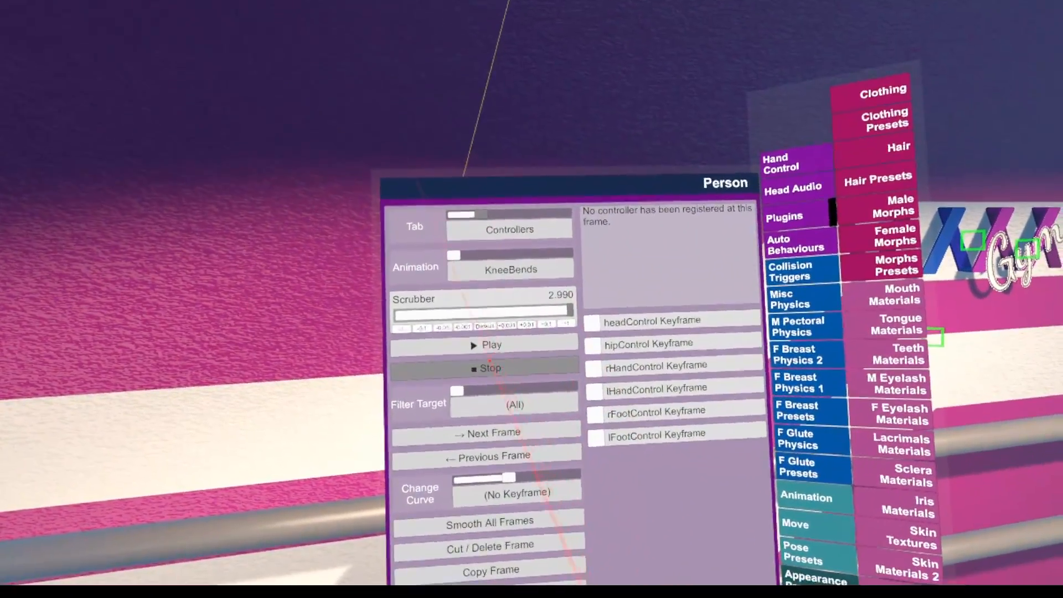
Play KneeBends with the interface hidden to check the motion, stop it and return the scrubber to 0
click(483, 337)
key(u)
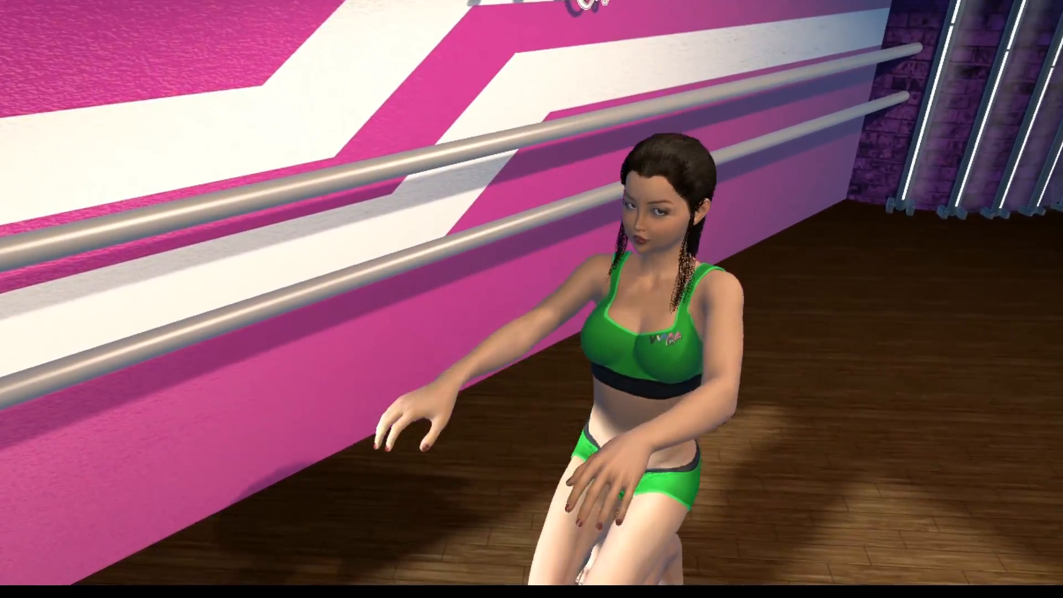
key(u)
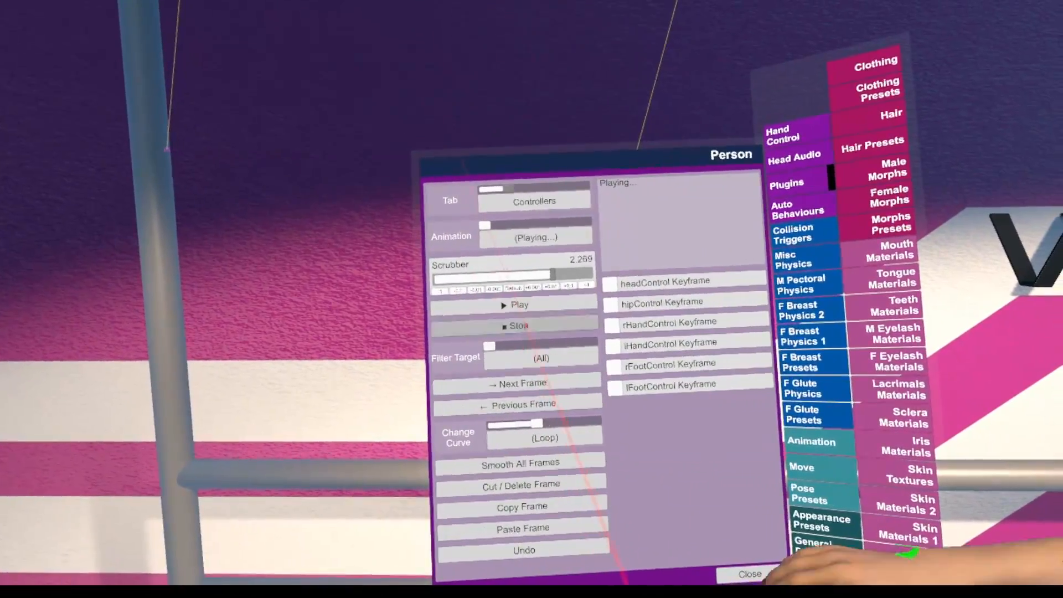
click(518, 327)
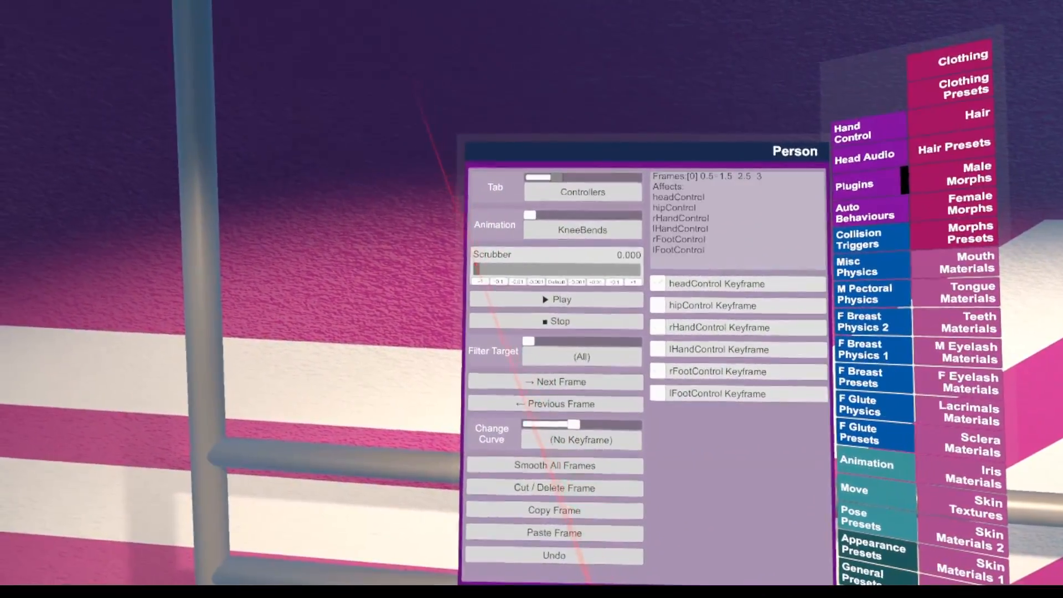
drag(477, 269, 472, 270)
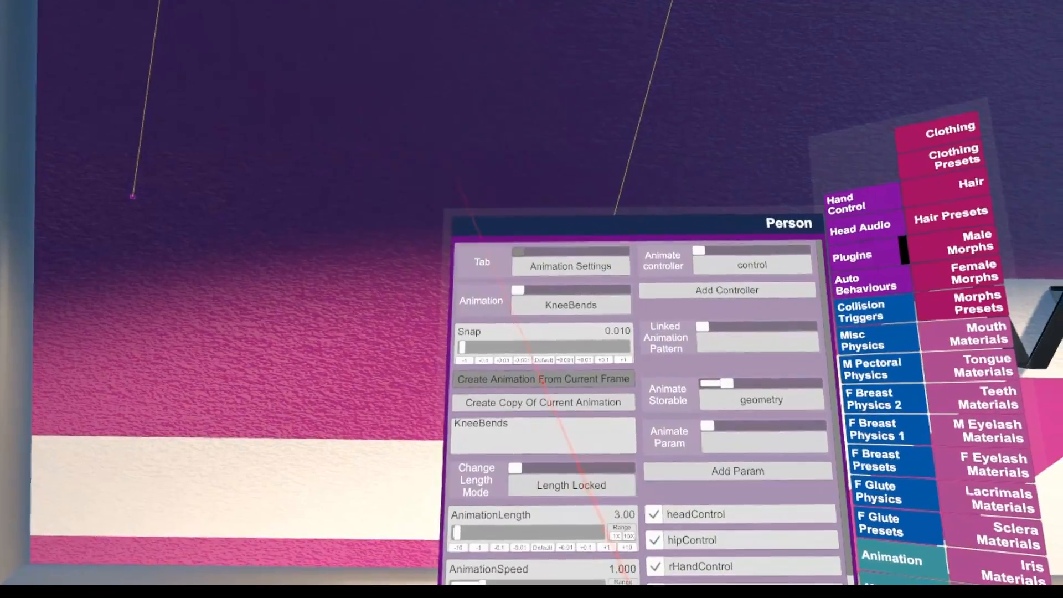
Create a new animation from the current frame in the animation settings and name it StandToLay
click(554, 395)
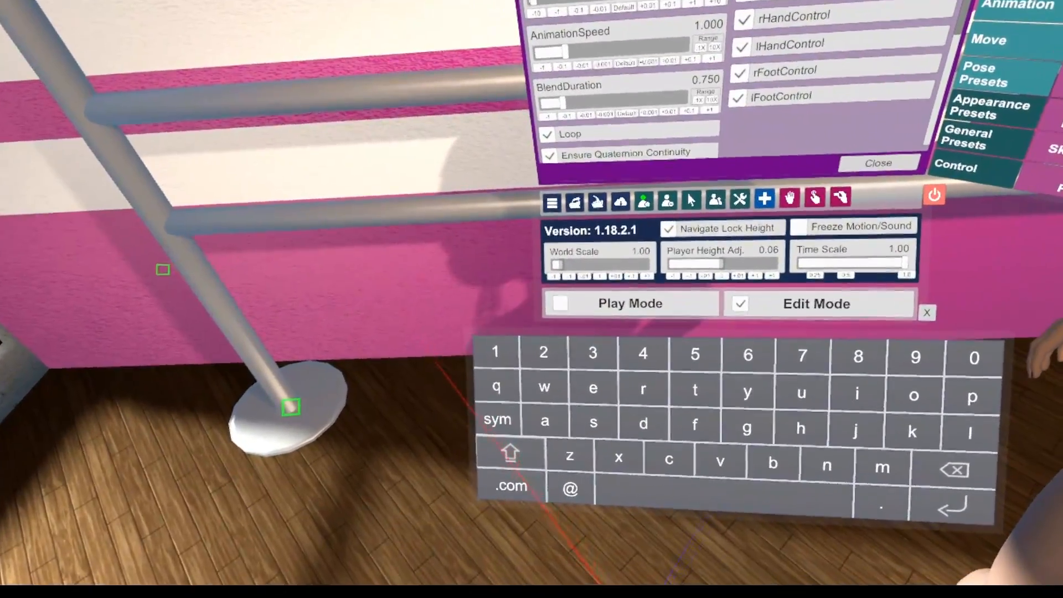
click(510, 454)
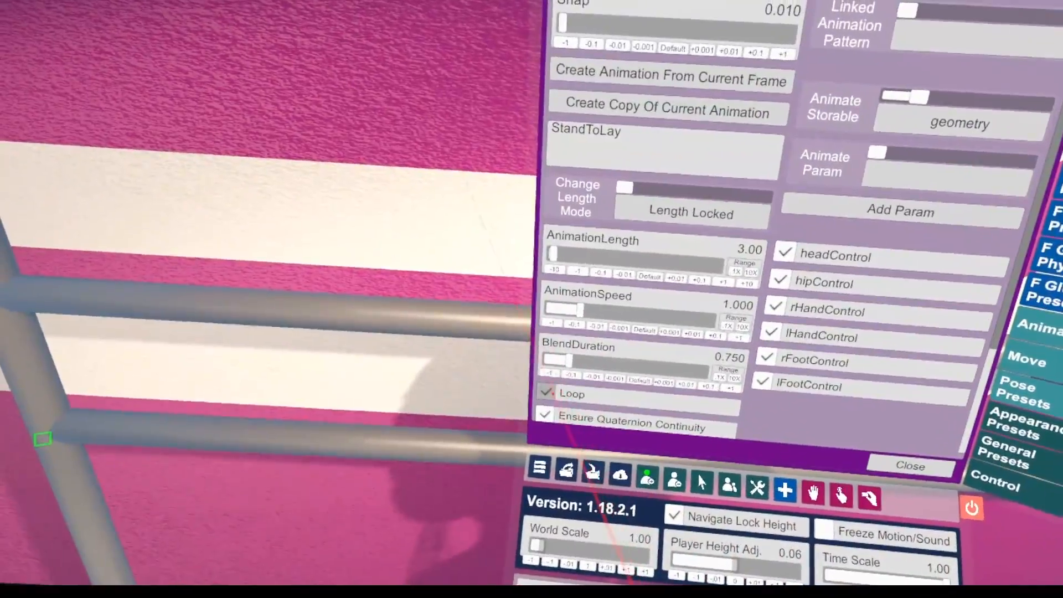
click(546, 393)
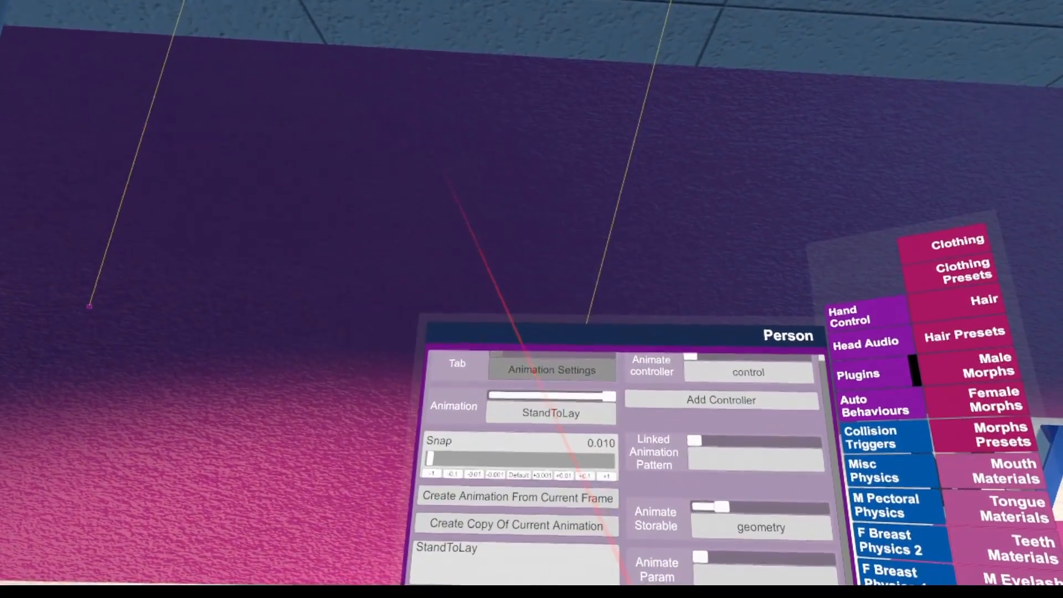
Switch to the Controllers view for StandToLay and advance the scrubber in 0.1 increments to 1.000
click(532, 370)
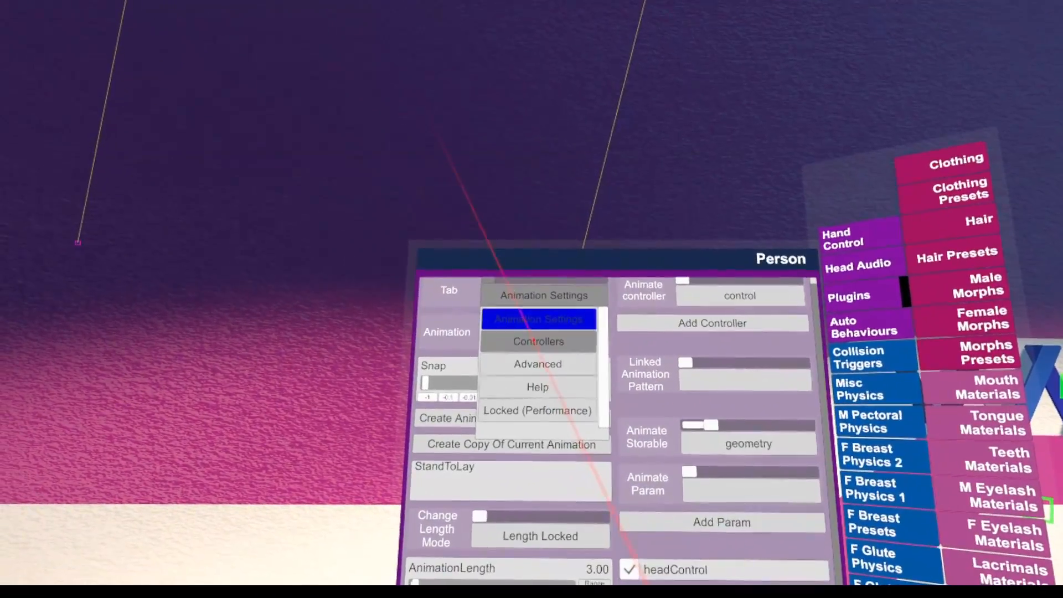
click(538, 341)
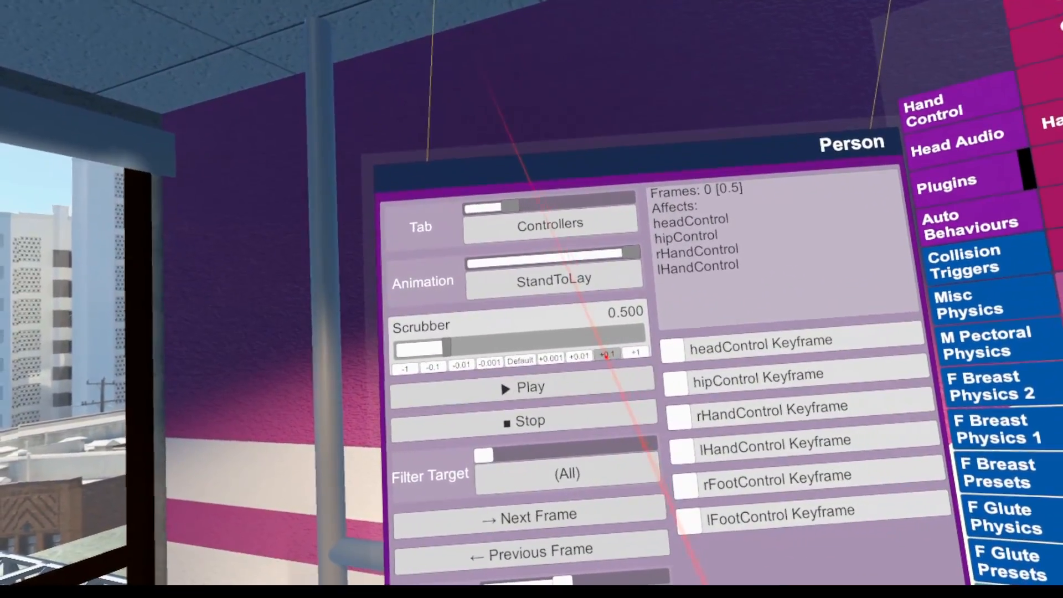
click(612, 357)
click(612, 357)
click(613, 358)
click(606, 351)
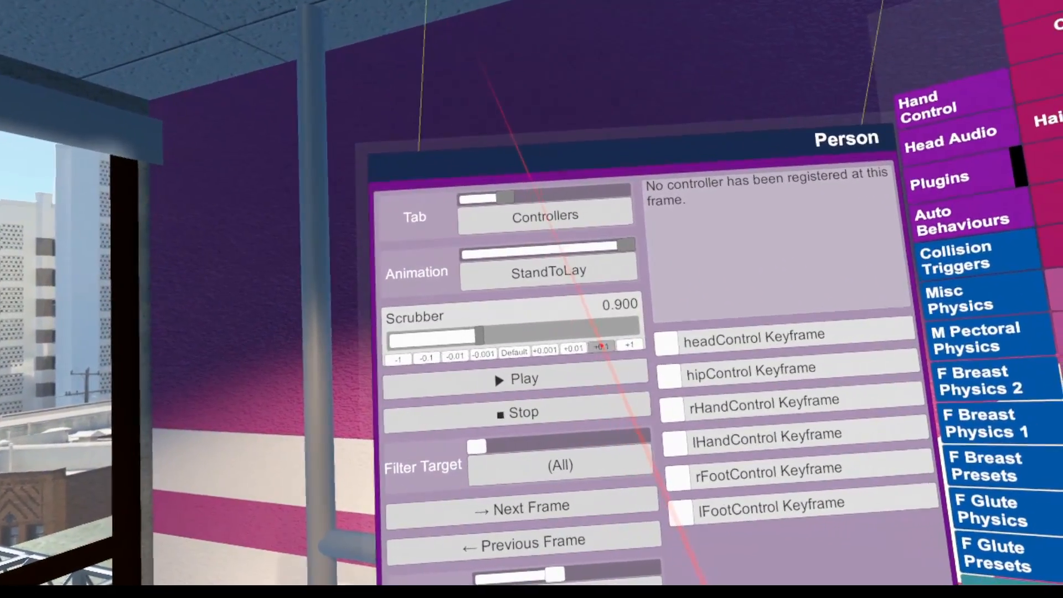
click(605, 351)
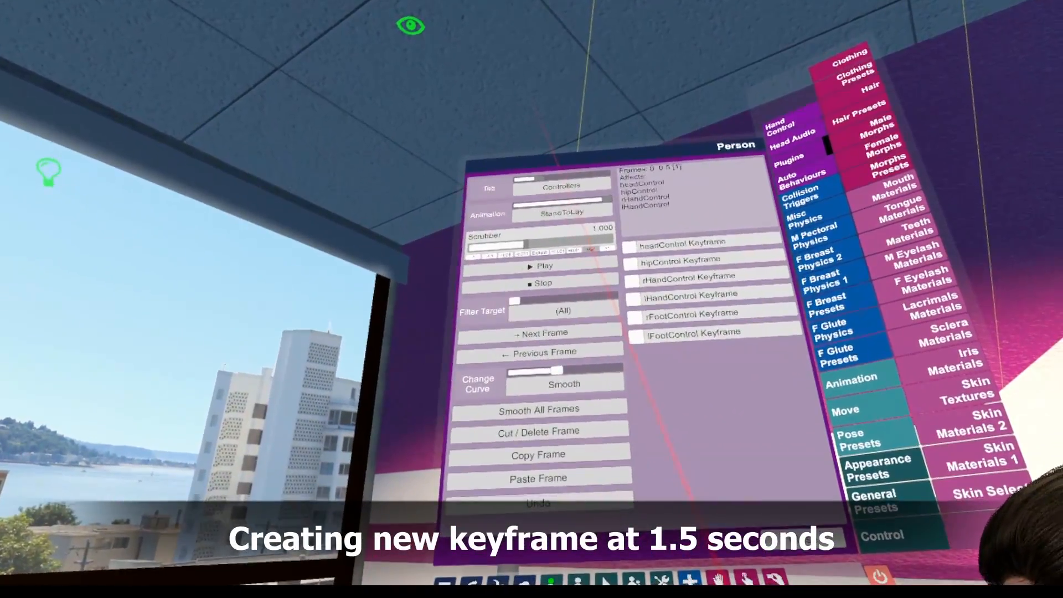
Advance the StandToLay scrubber to 1.500 and adjust the Person's hands-and-knees pose for a new keyframe there
click(592, 239)
click(590, 237)
click(588, 236)
click(584, 233)
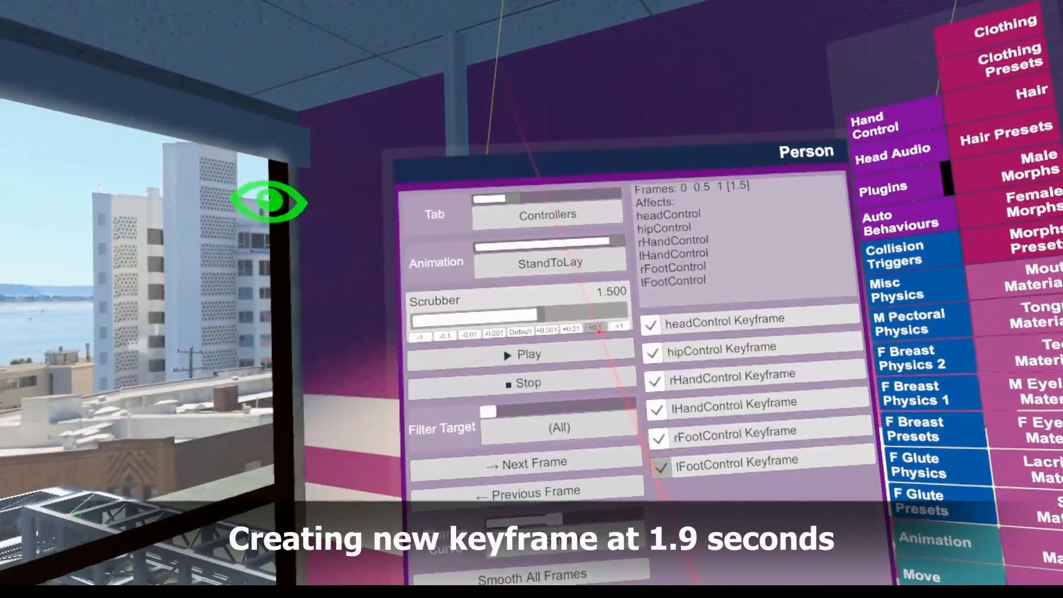
click(598, 330)
click(598, 329)
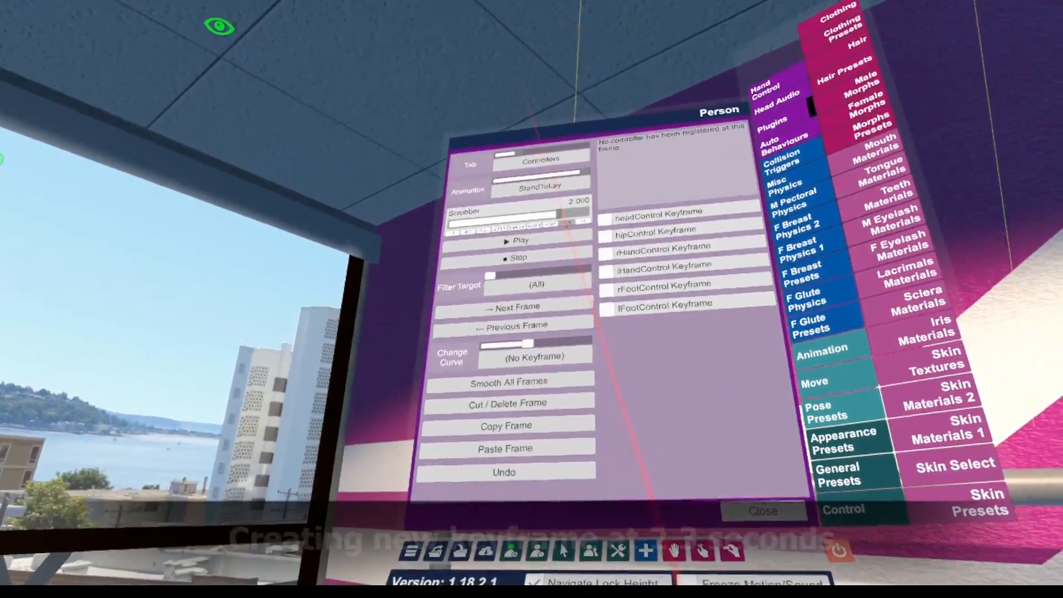
Move through the StandToLay timeline to 2.300 and enable the head and hip controller keyframes there
click(567, 222)
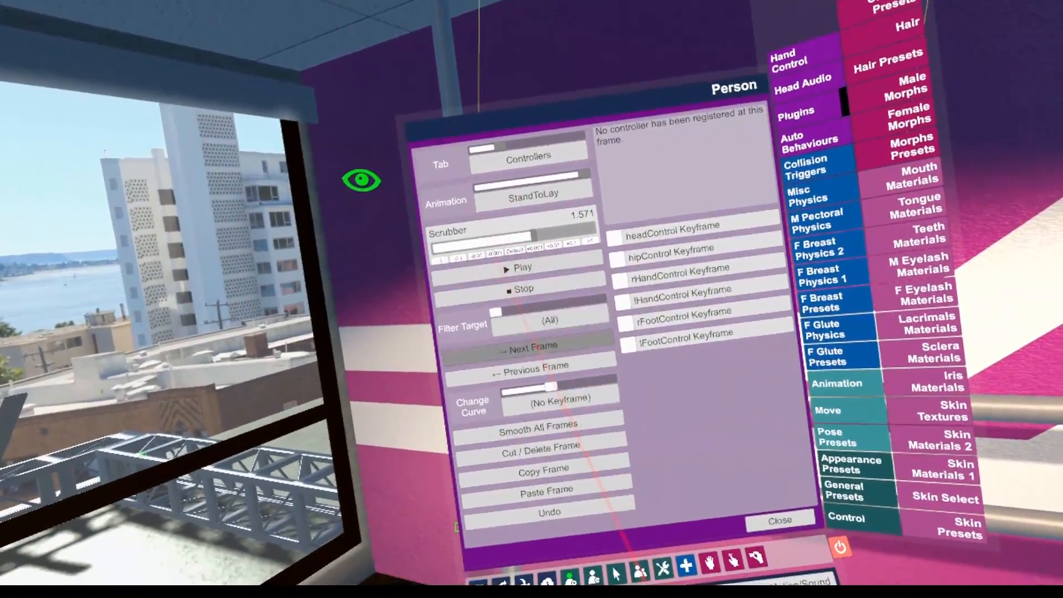
click(533, 347)
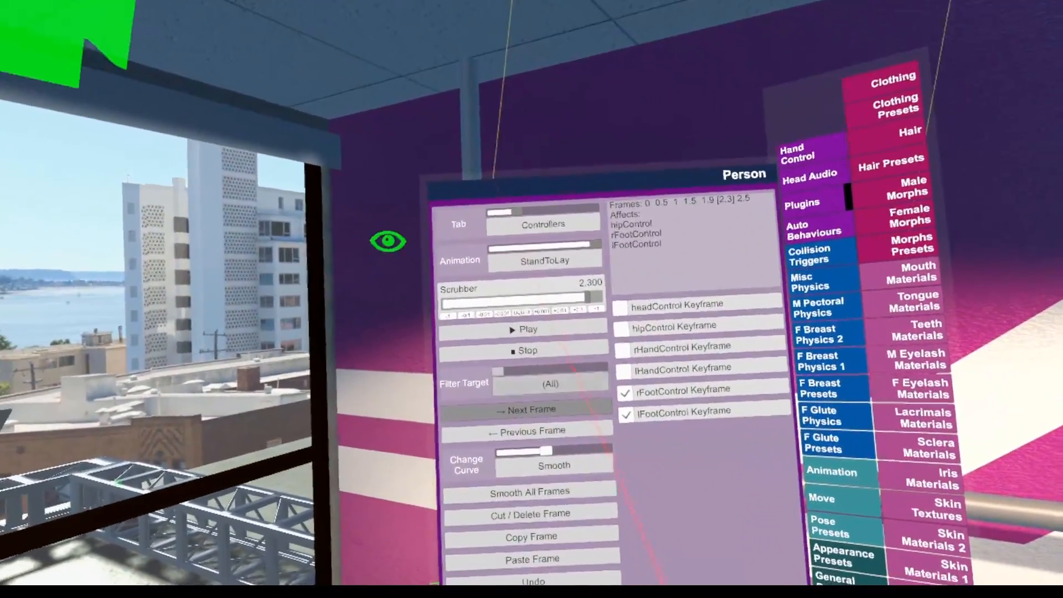
click(591, 219)
click(578, 310)
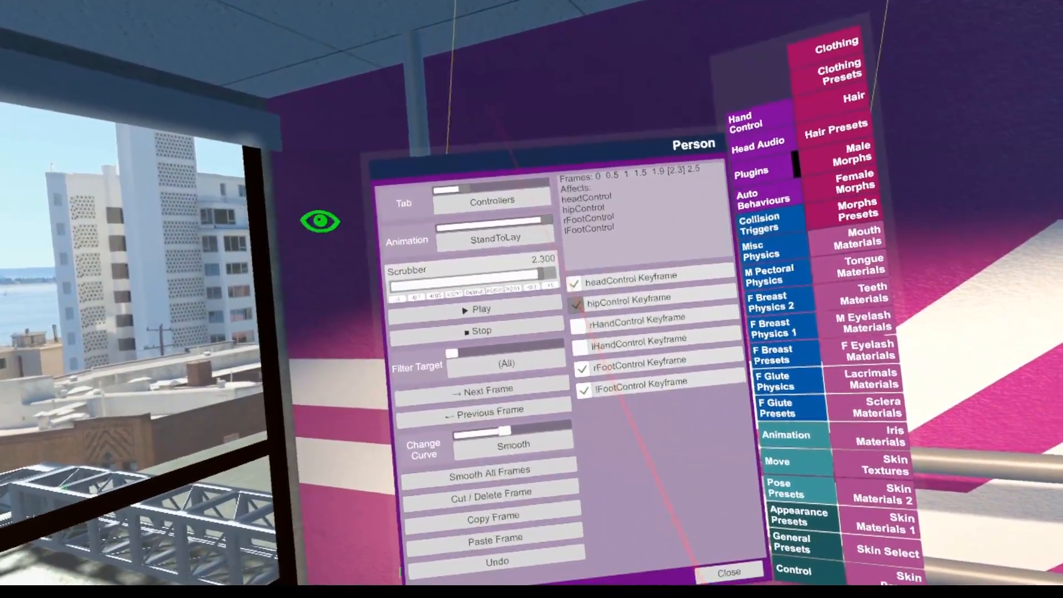
Enable the right-hand and left-hand controller keyframes at 2.300 and play StandToLay from the start
click(581, 330)
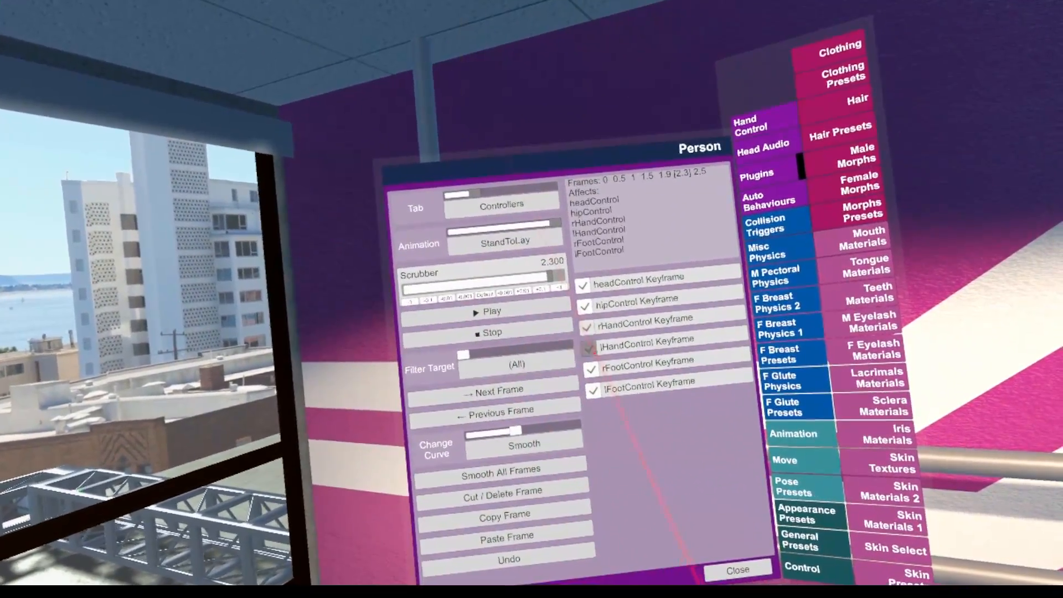
click(594, 358)
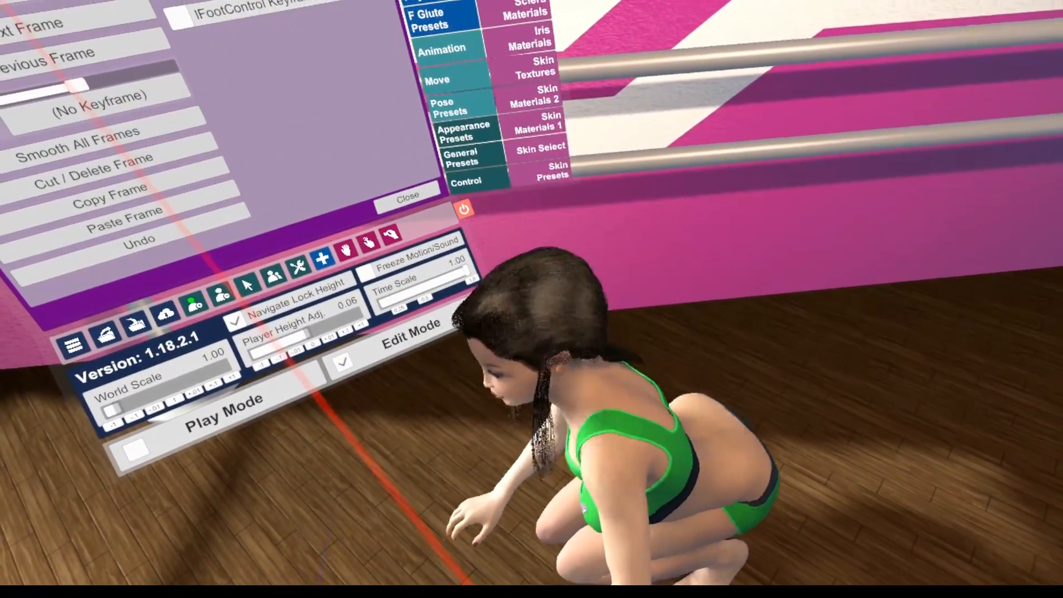
drag(6, 4, 4, 332)
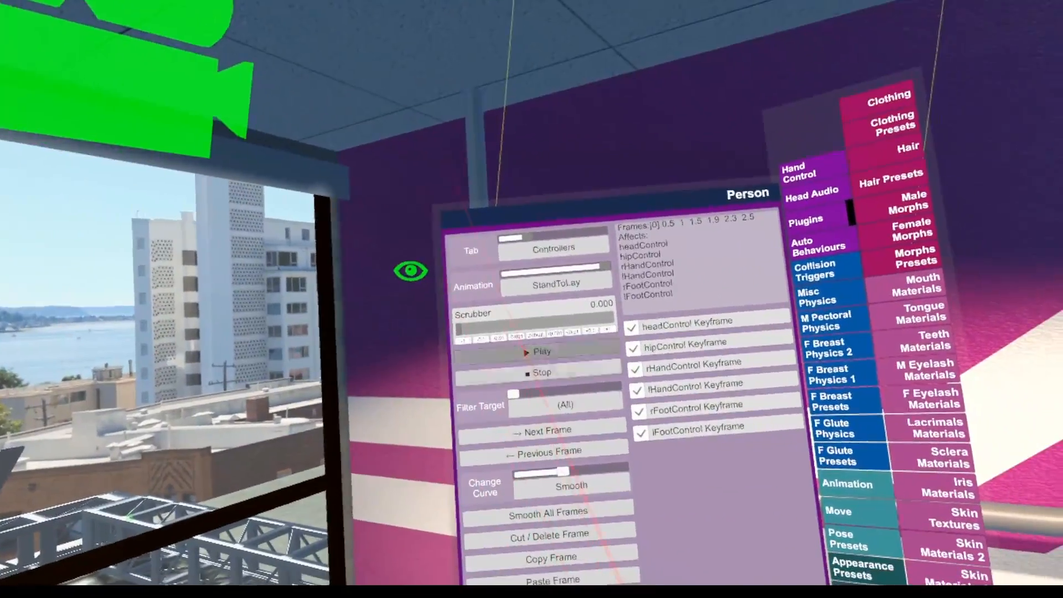
click(78, 124)
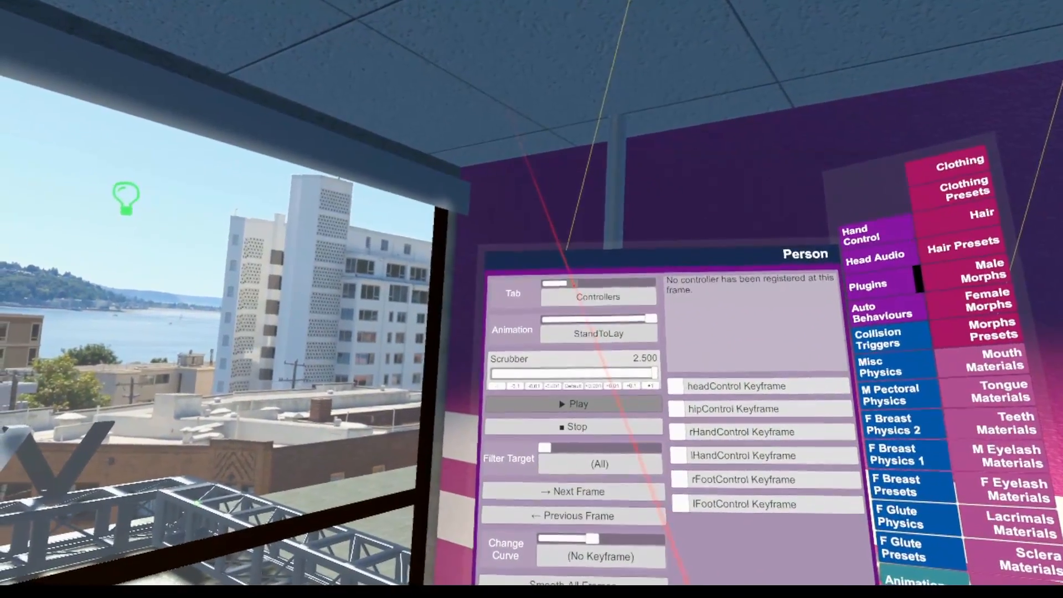
Create a new animation from the current frame in the animation settings, name it PushUps and select it
drag(564, 287, 539, 287)
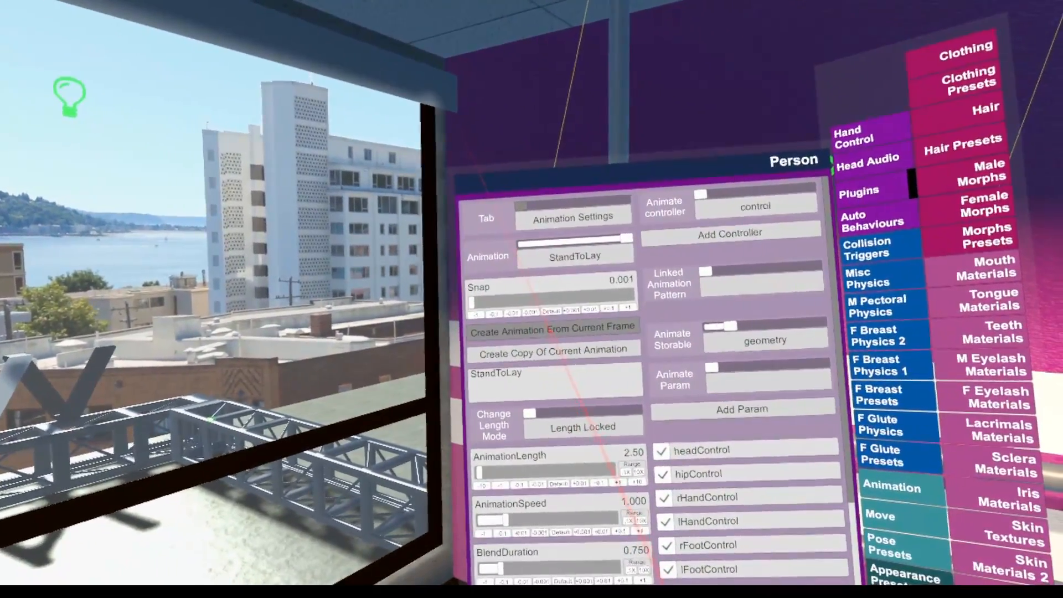
click(546, 330)
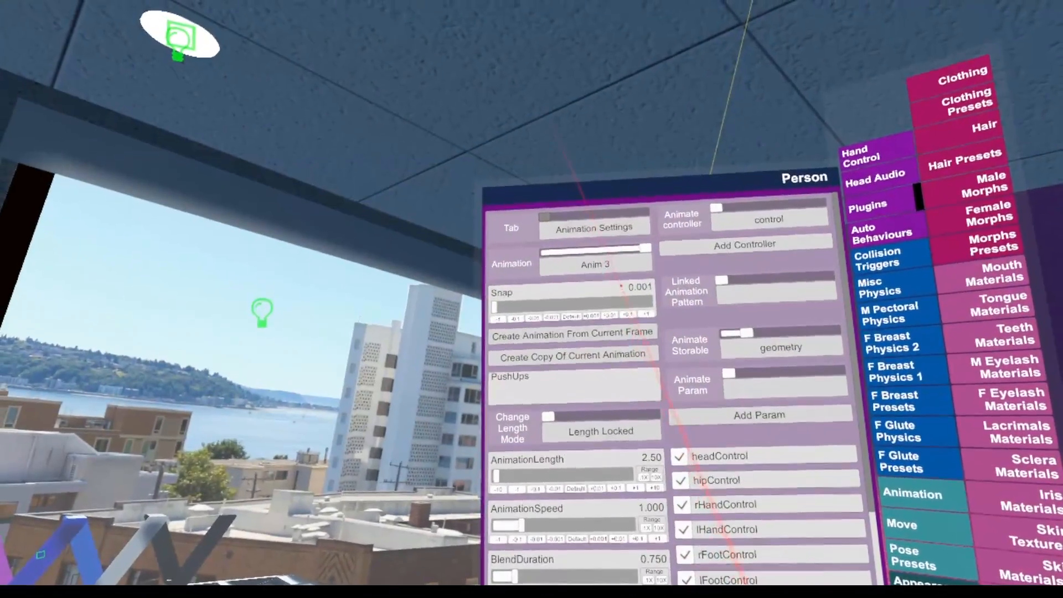
click(609, 265)
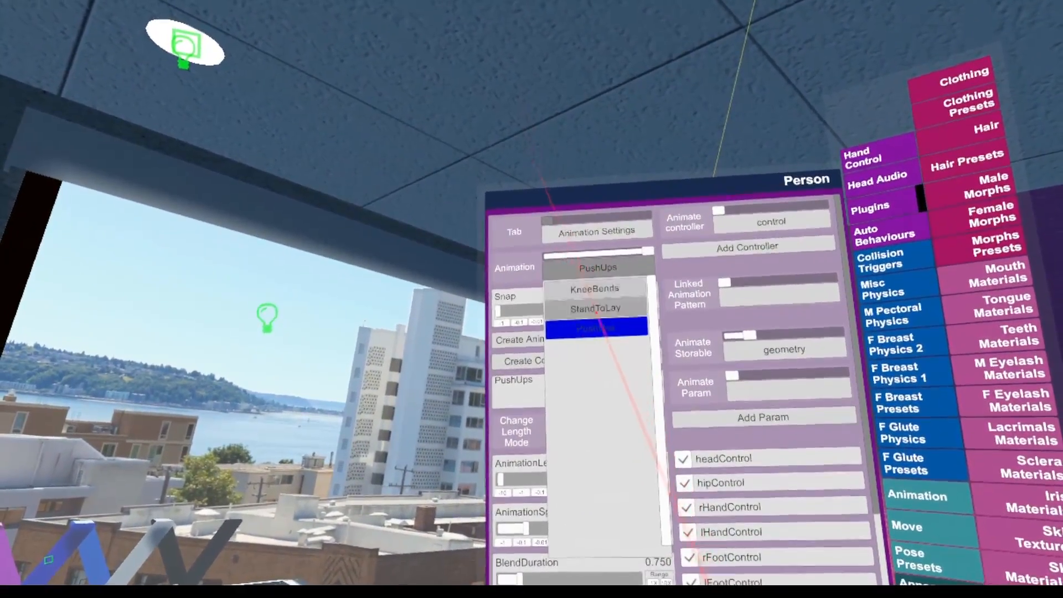
click(593, 324)
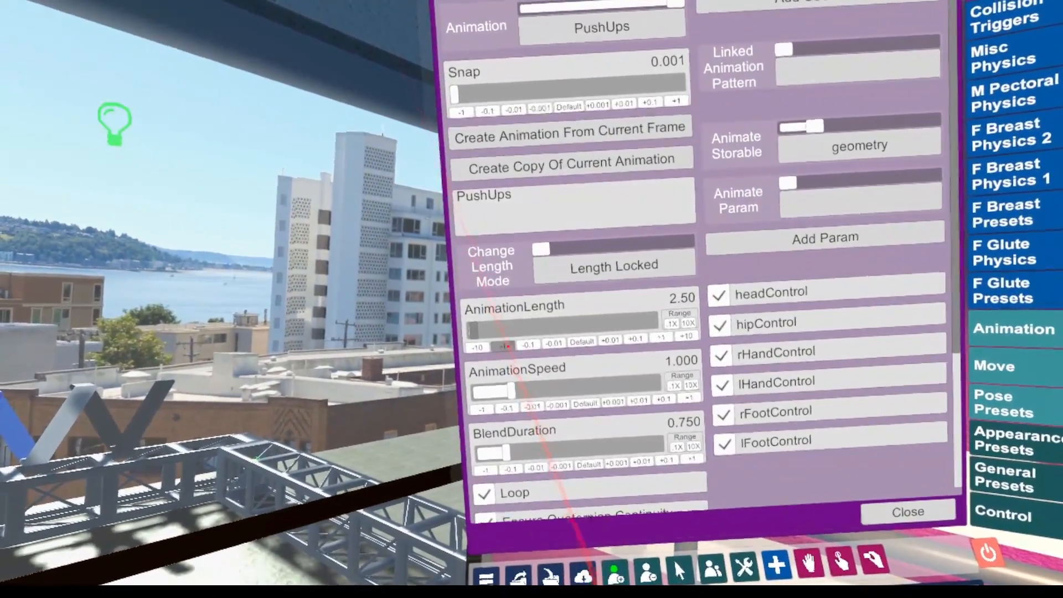
Set the PushUps length mode to Crop/Extend End and the animation length to 2.00
click(620, 267)
click(607, 339)
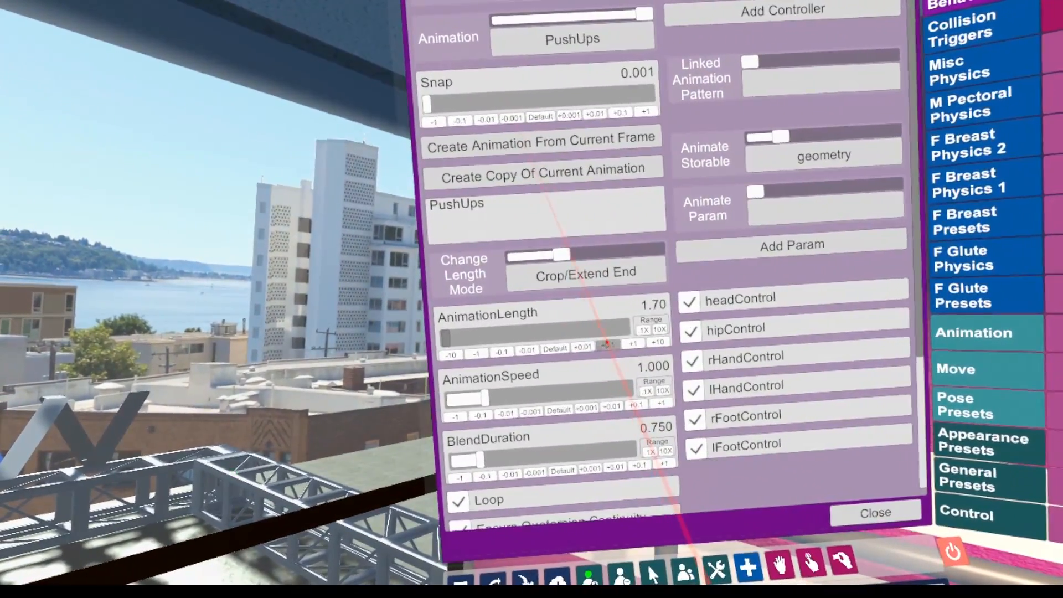
click(607, 345)
click(607, 345)
click(606, 344)
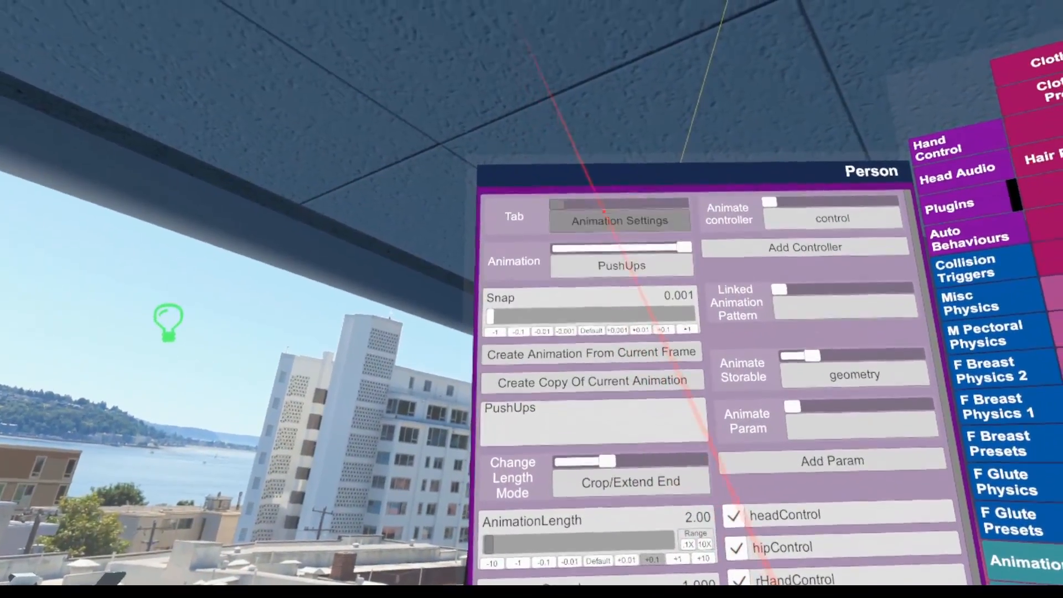
Switch from the animation settings to the Controllers view for PushUps
click(626, 187)
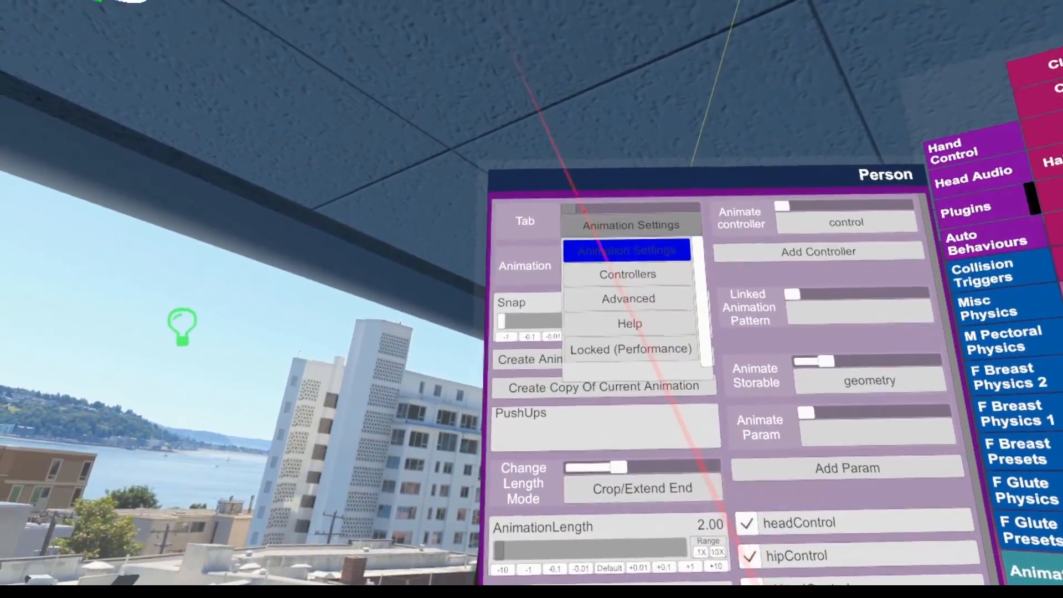
click(609, 239)
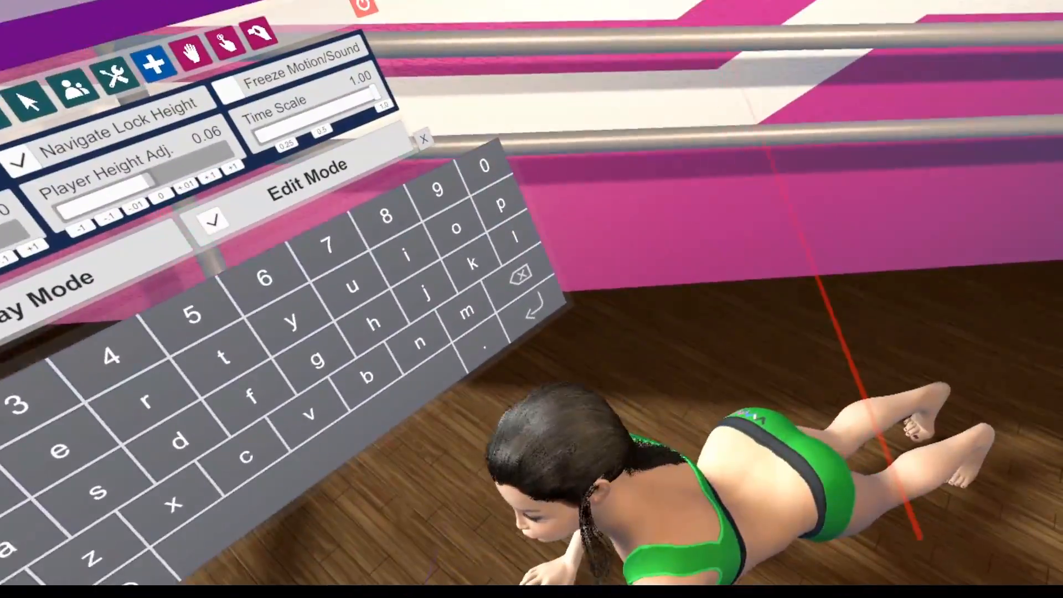
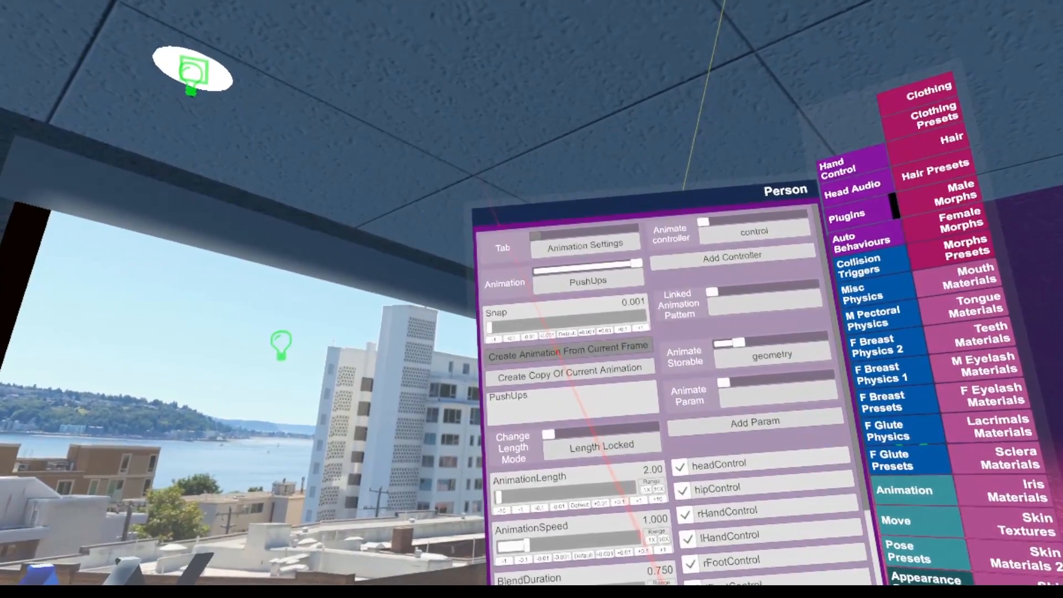
Create another animation from the current frame and name it LayToStand
click(557, 353)
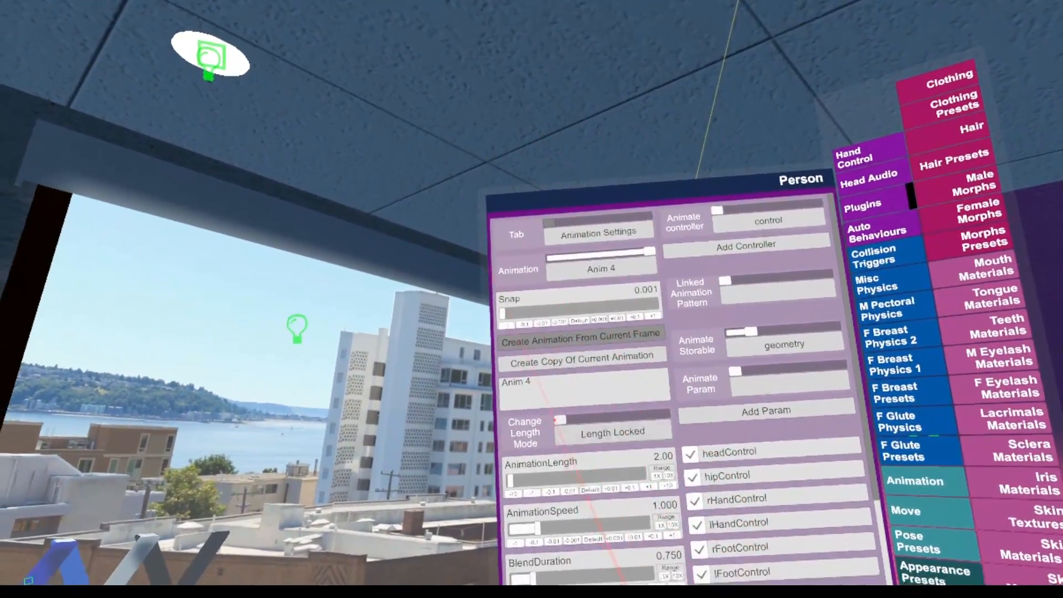
click(573, 396)
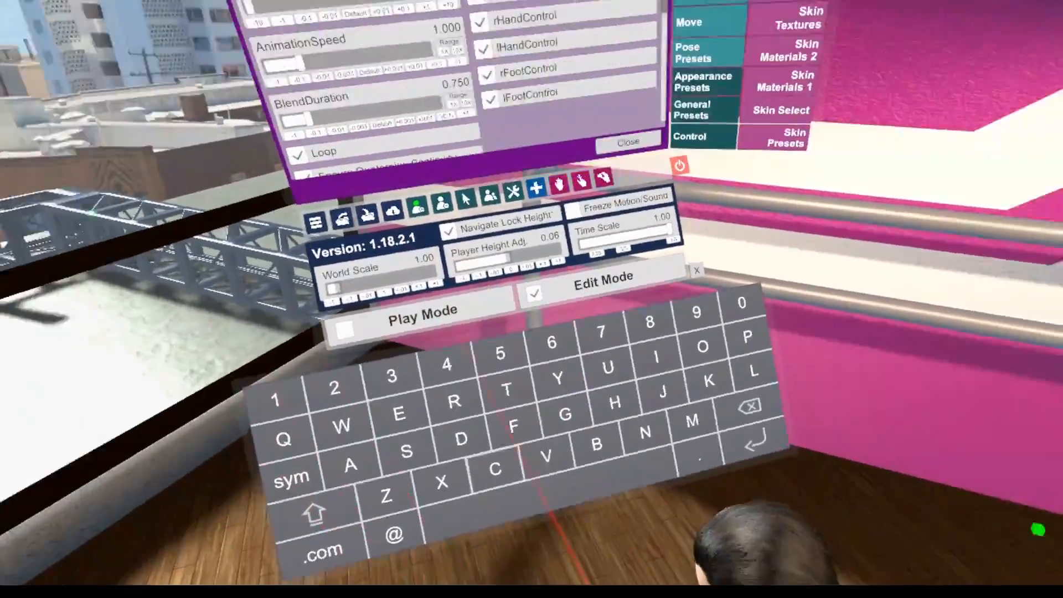
text(LayToStand)
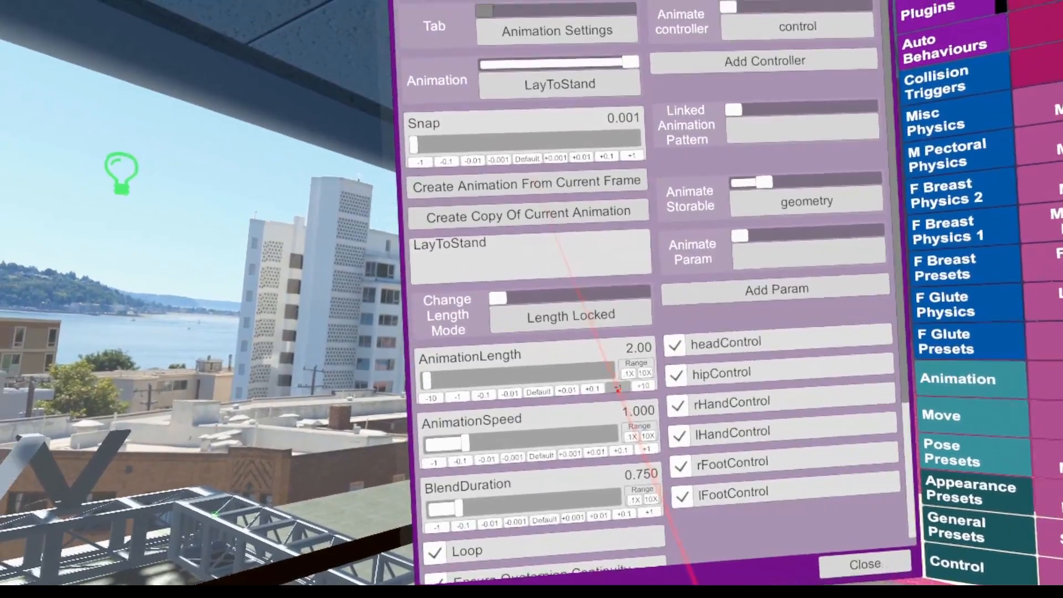
Set LayToStand's length mode to Crop/Extend End and its length to 4.00, with looping turned off
click(571, 308)
click(578, 381)
click(625, 398)
click(626, 397)
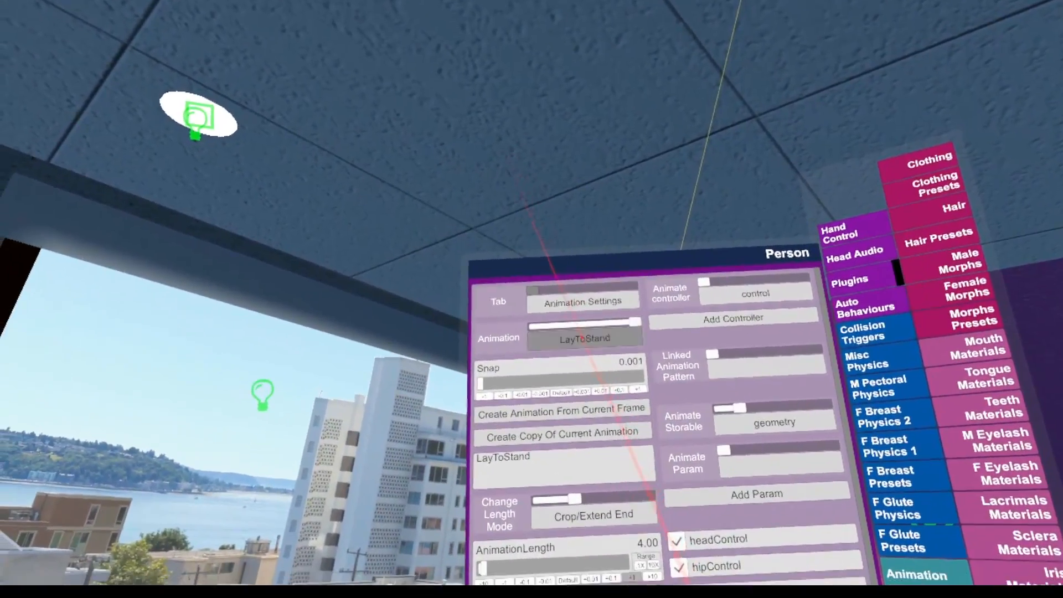
click(583, 339)
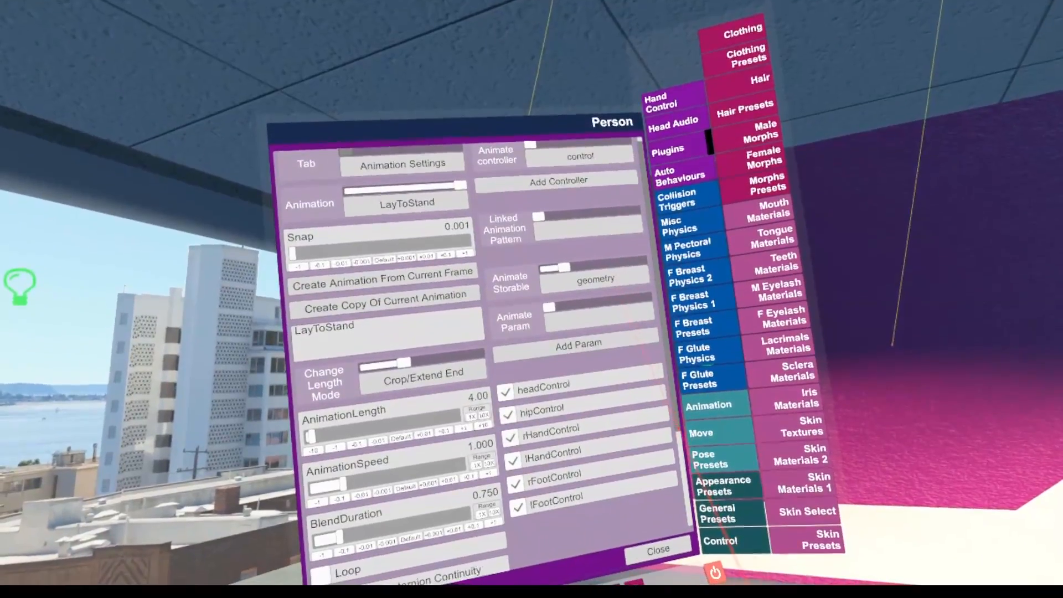
scroll(488, 343, down, 2)
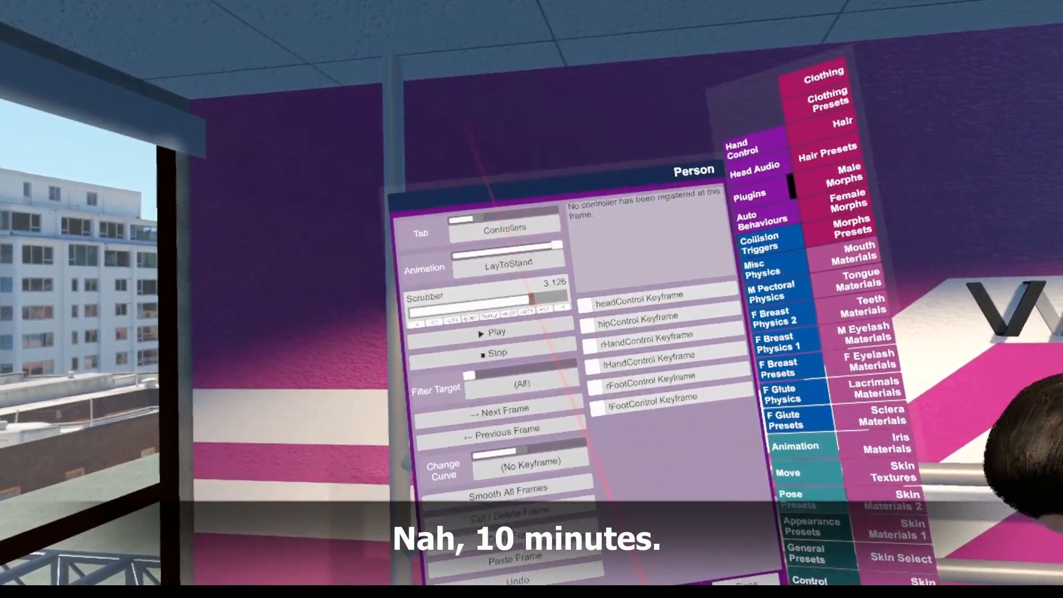
Check LayToStand's animation settings and play the animation from 0.000 in the Controllers view
drag(531, 299, 455, 299)
click(531, 307)
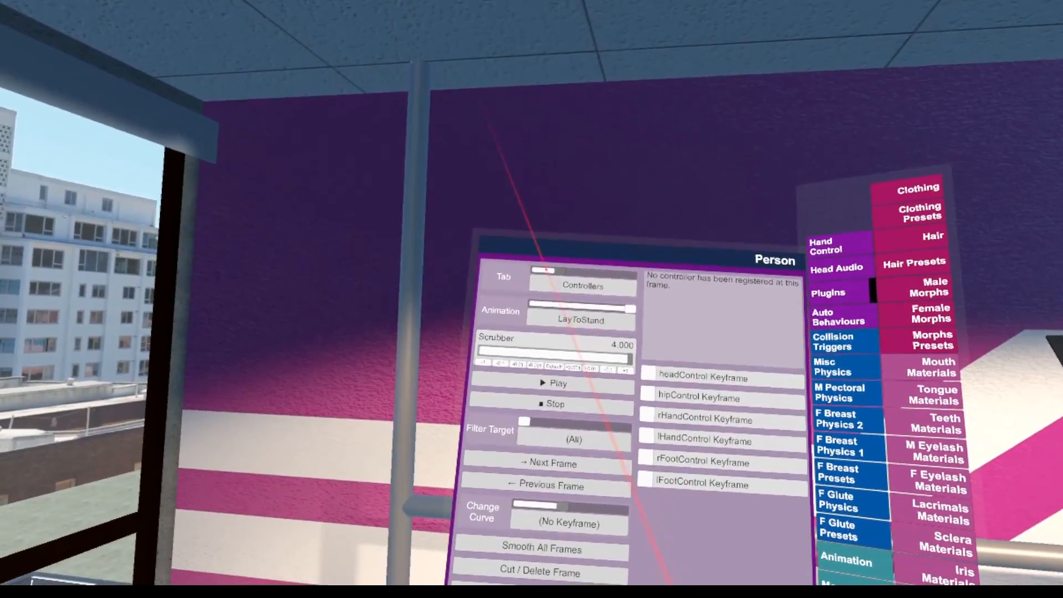
drag(553, 282, 531, 281)
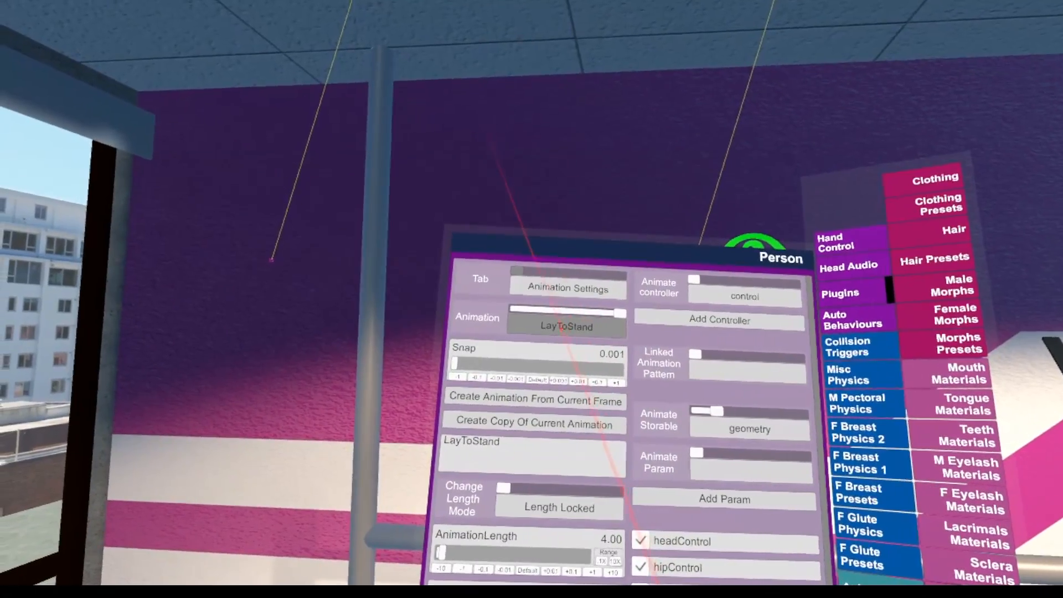
click(571, 317)
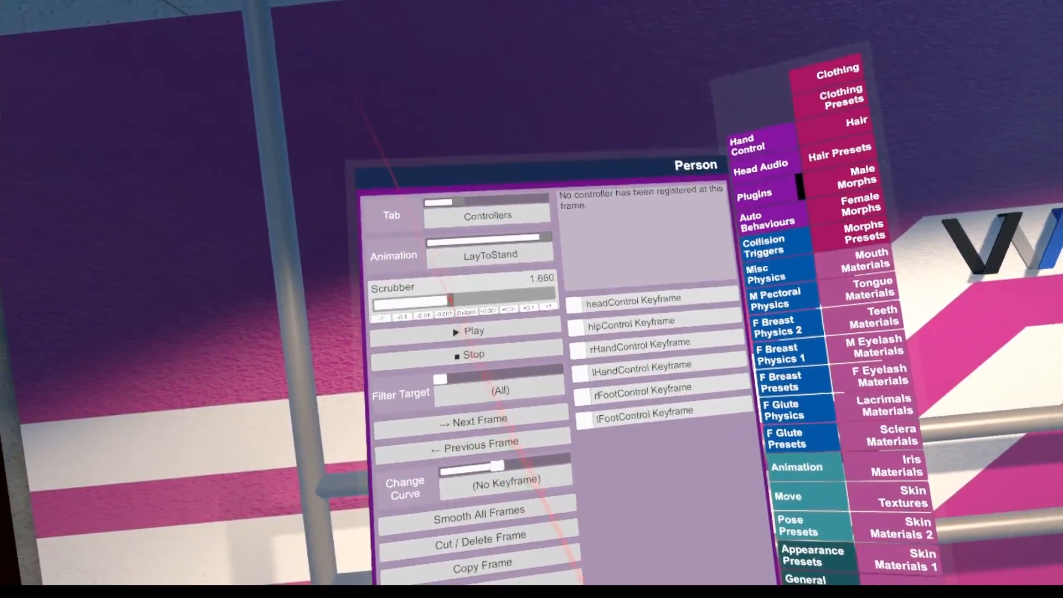
drag(450, 299, 532, 320)
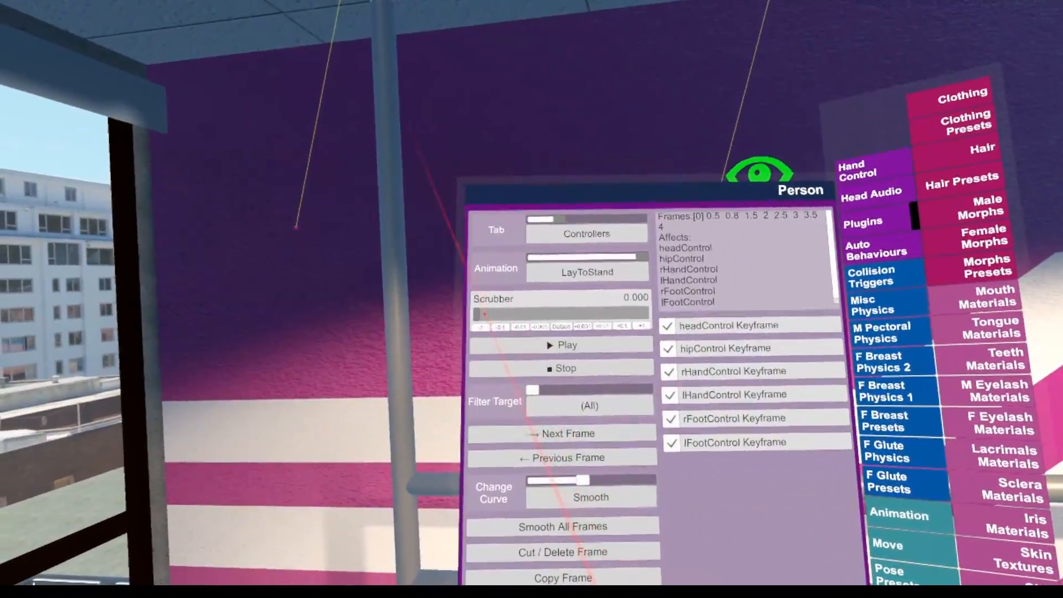
click(551, 346)
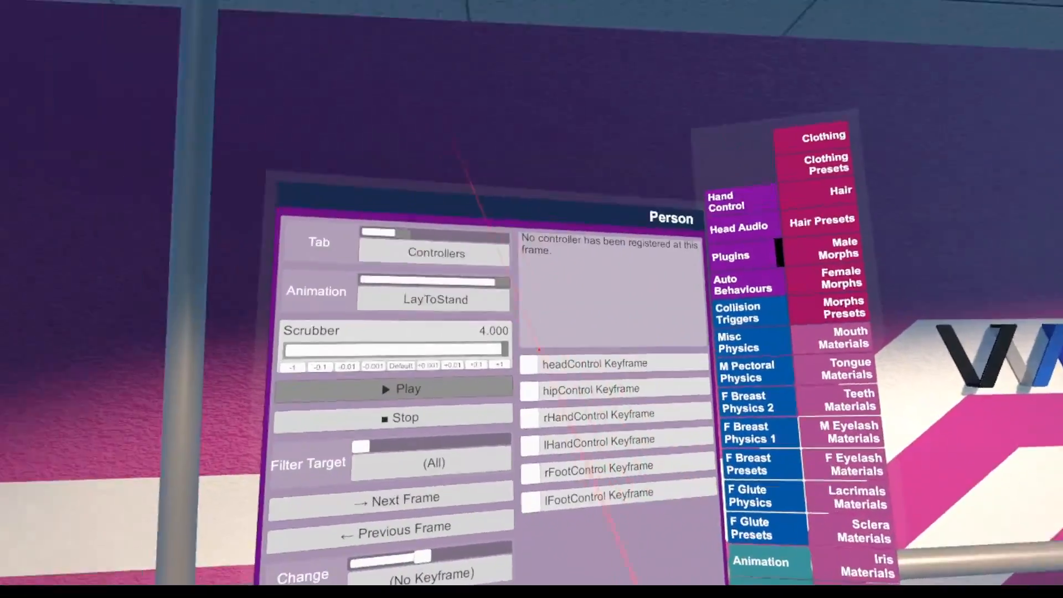
Return to the animation settings and switch the current animation from LayToStand to StandToLay
click(543, 298)
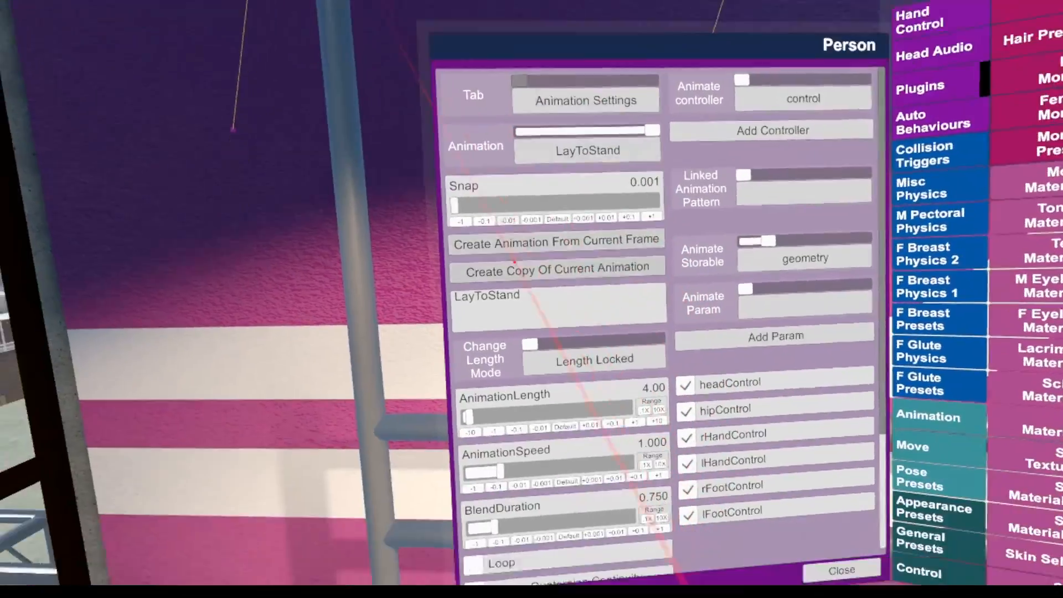
scroll(510, 254, down, 5)
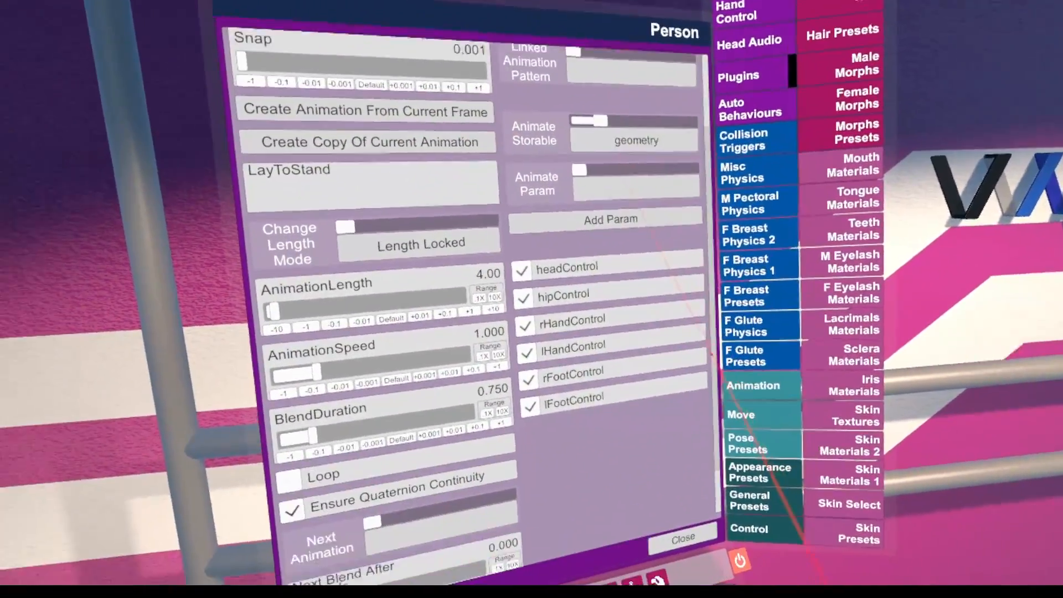
drag(711, 354, 714, 399)
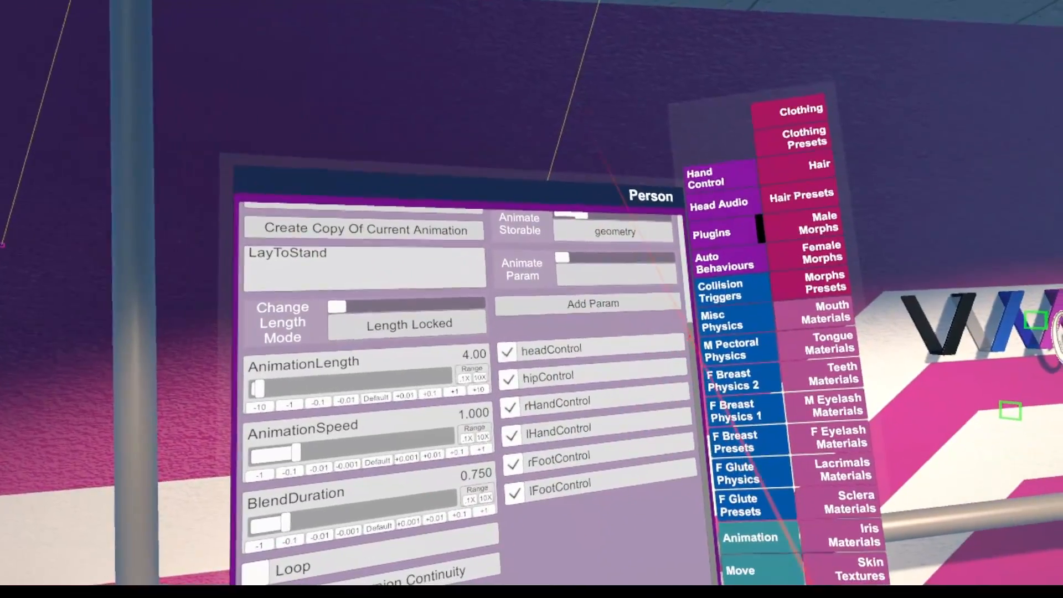
drag(692, 326, 906, 299)
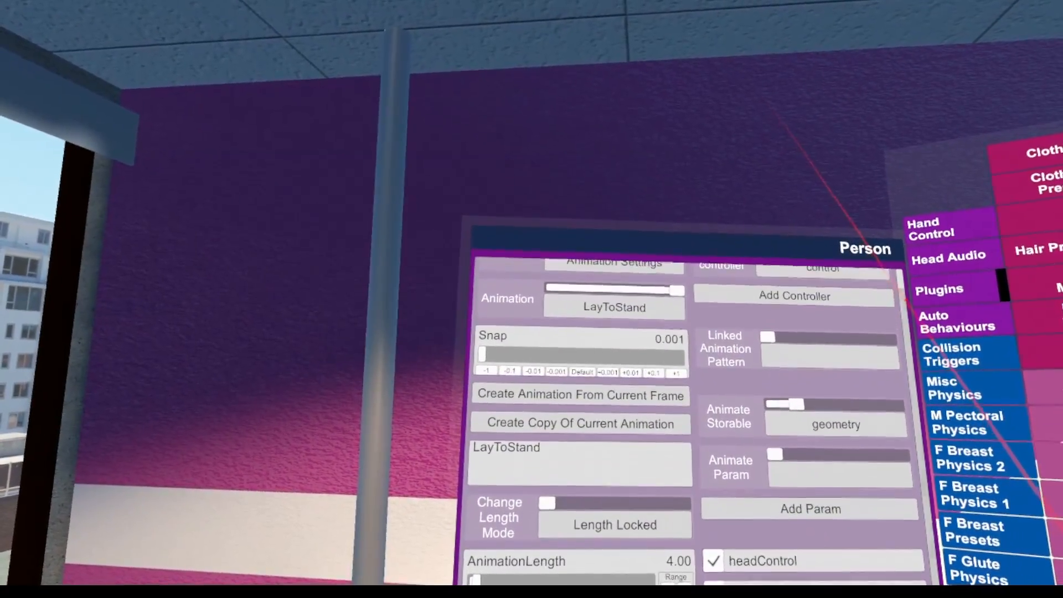
drag(668, 283, 590, 284)
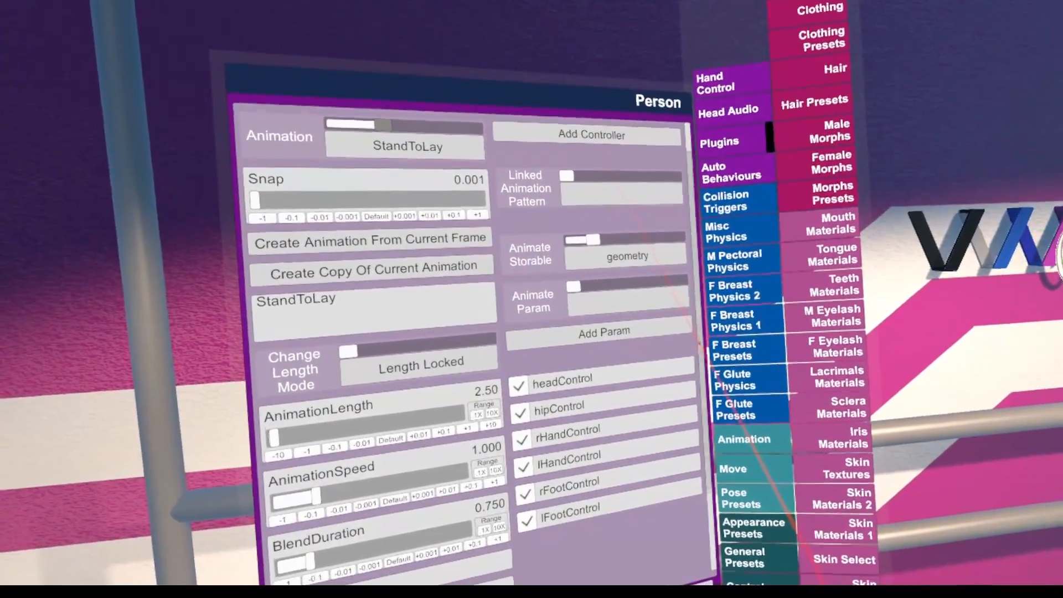
drag(695, 354, 887, 418)
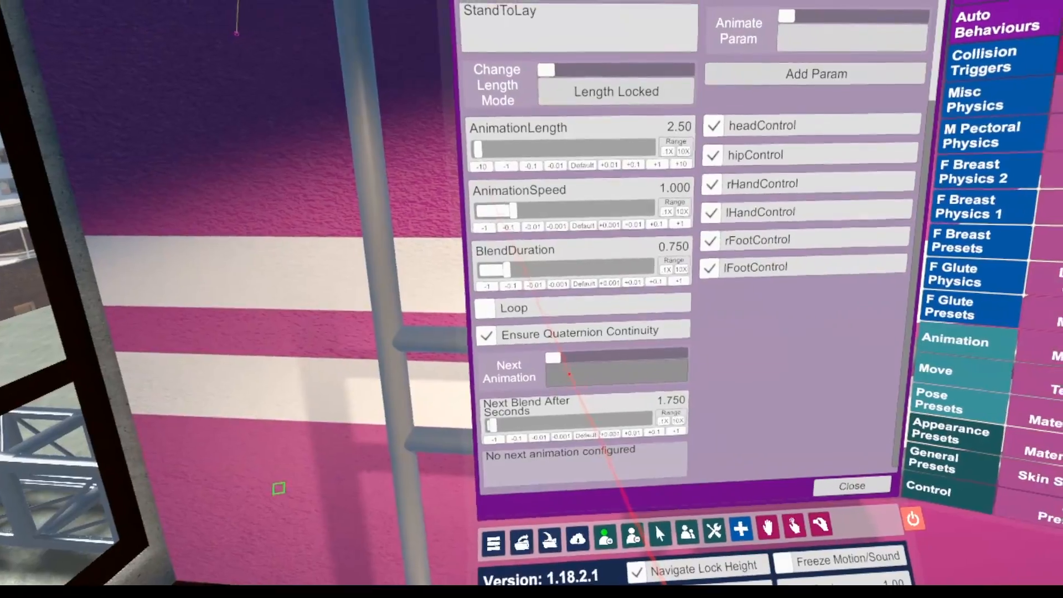
Set StandToLay's next animation to PushUps and its next blend delay to 0.000 seconds
click(570, 372)
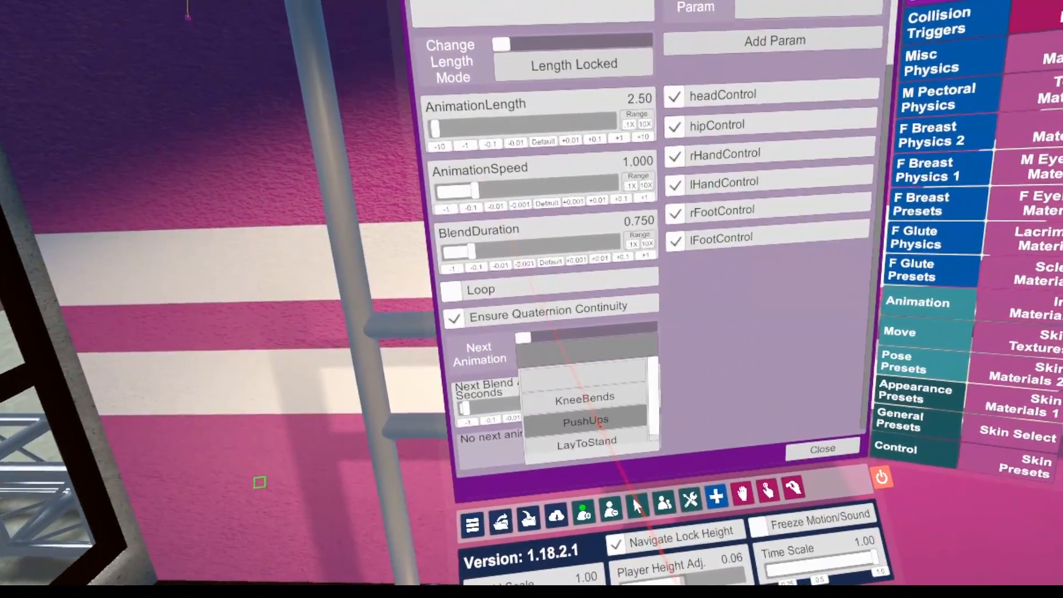
click(598, 424)
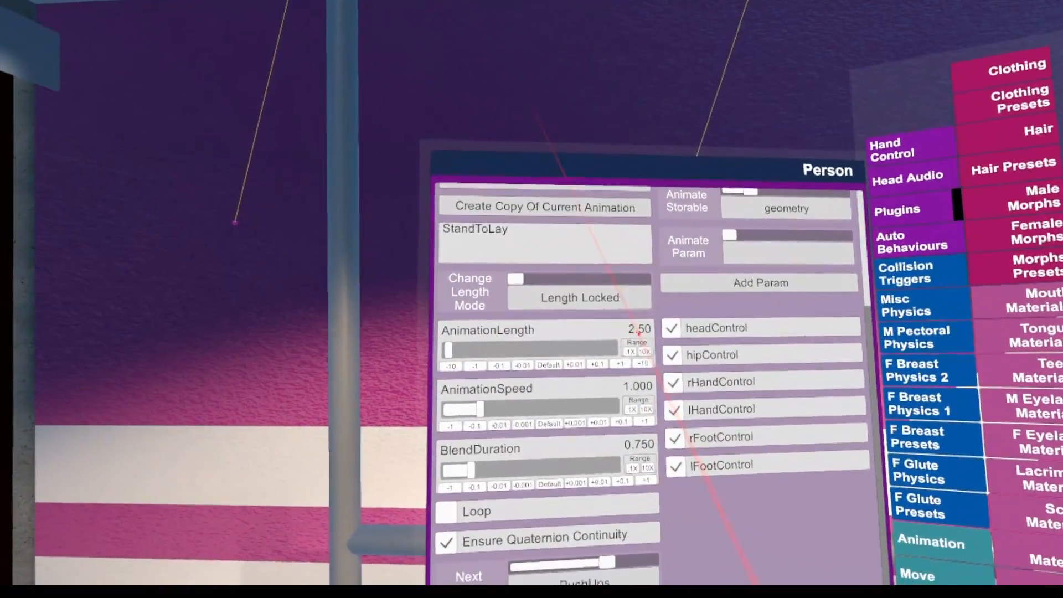
drag(489, 416, 482, 415)
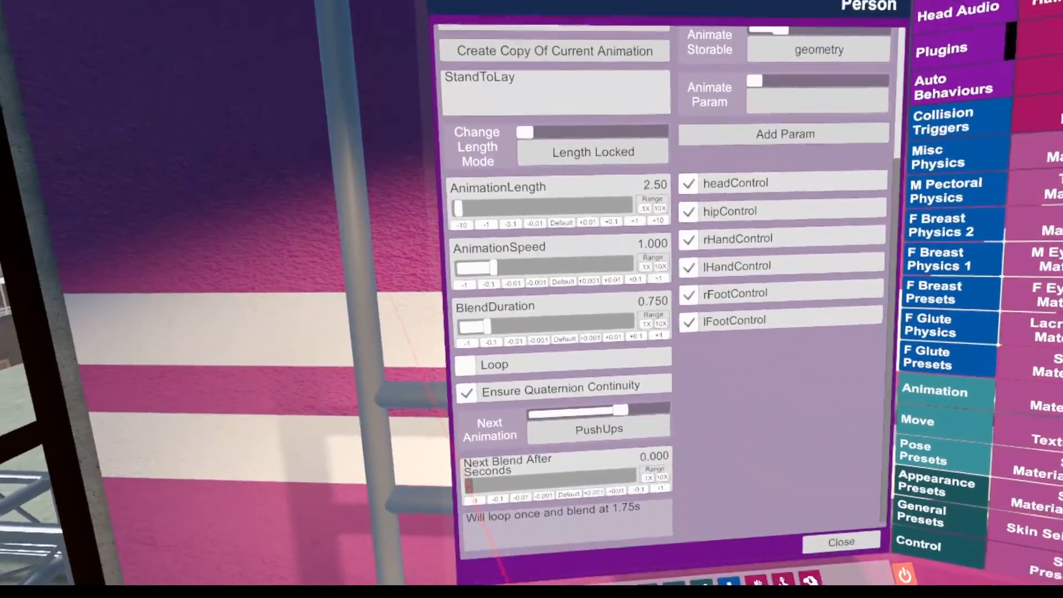
drag(468, 485, 486, 366)
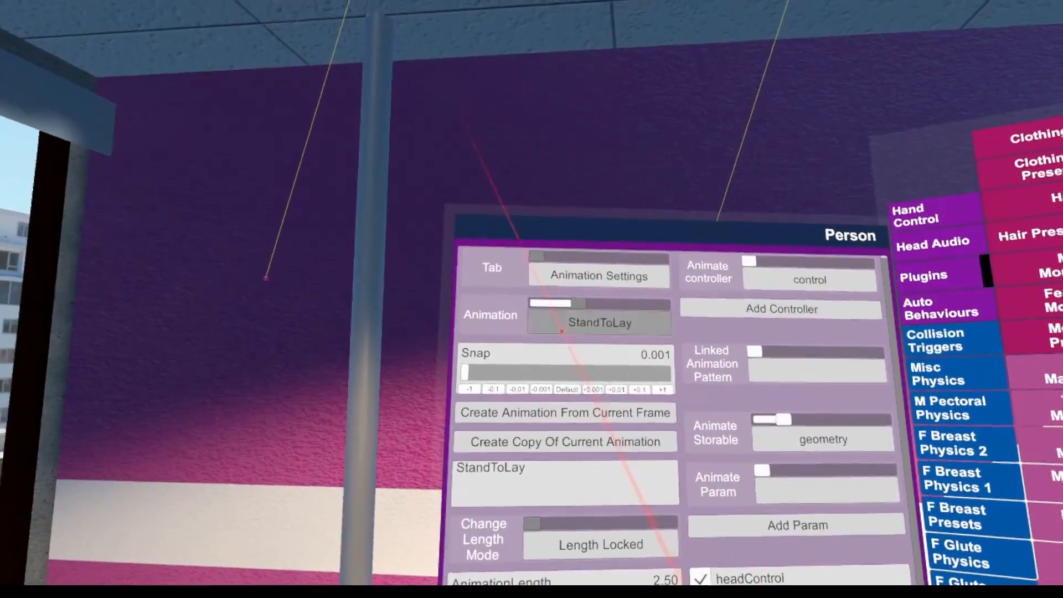
Switch to the PushUps animation and choose LayToStand as its next animation
drag(572, 297, 612, 292)
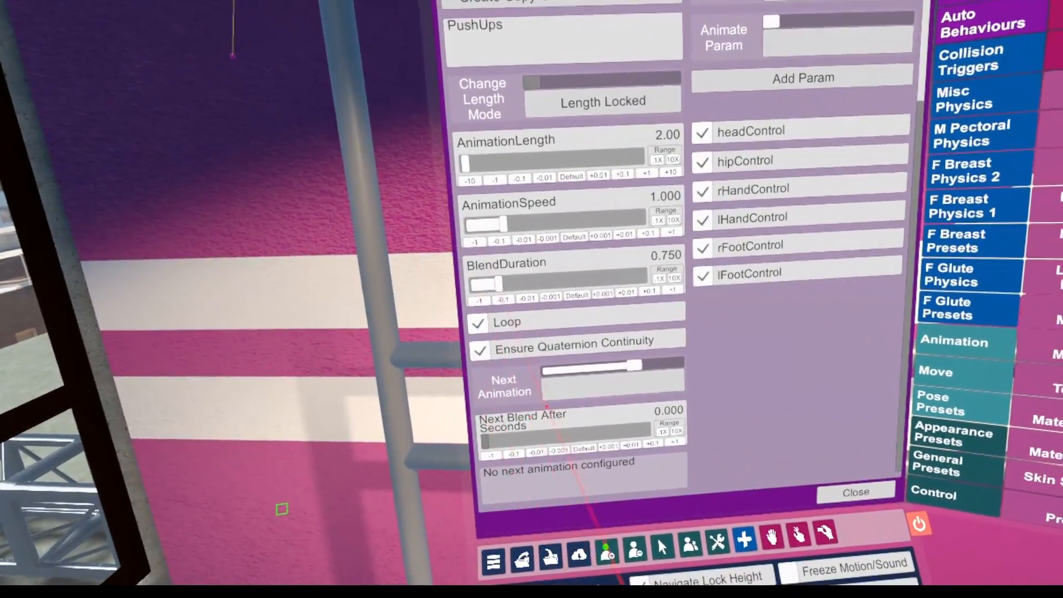
click(603, 366)
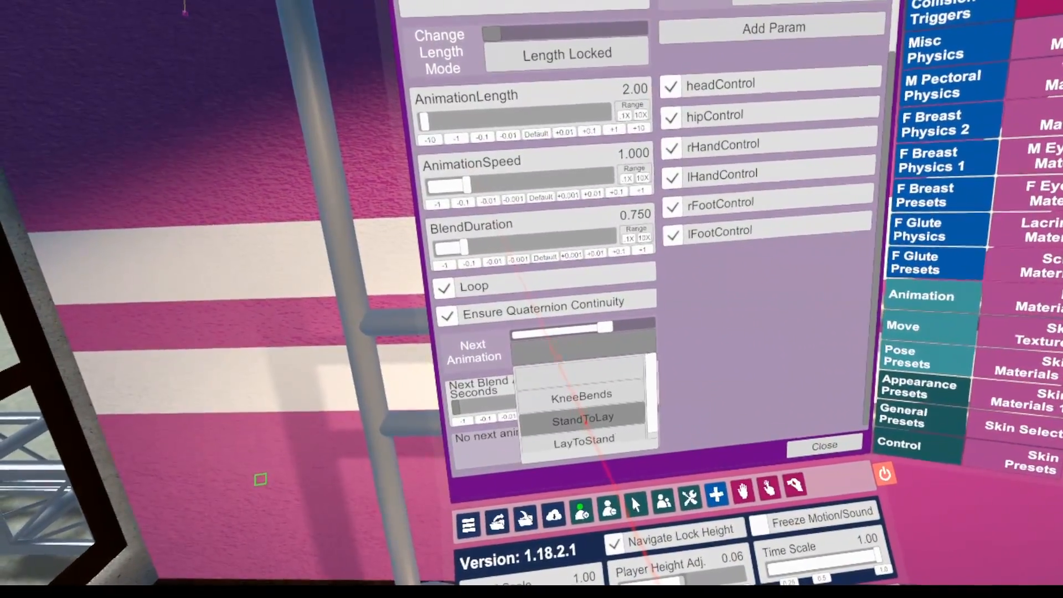
click(585, 443)
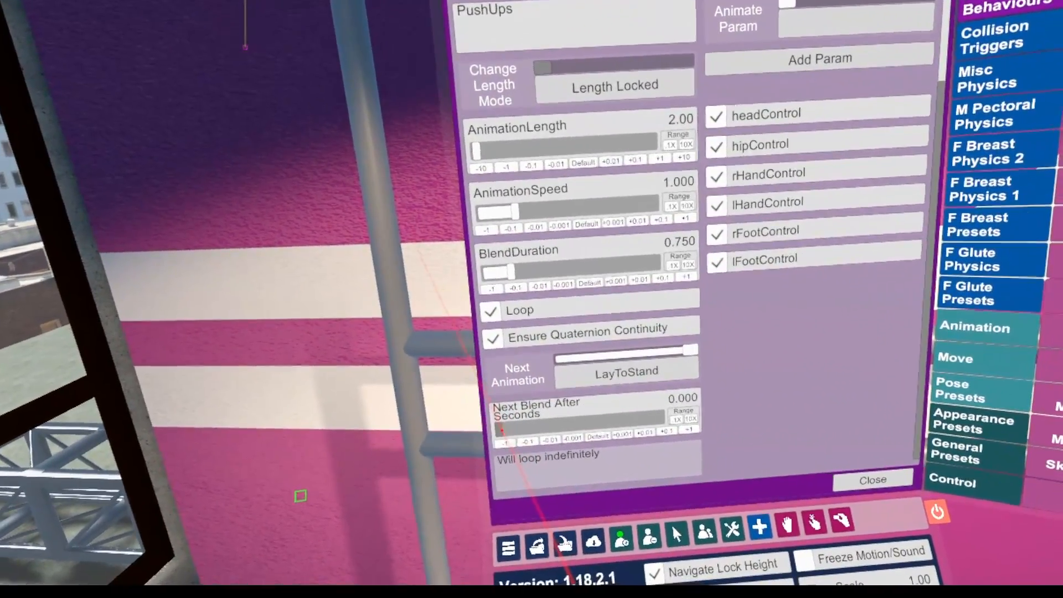
Set PushUps to blend into its next animation after about 7.7 seconds
drag(501, 429, 491, 388)
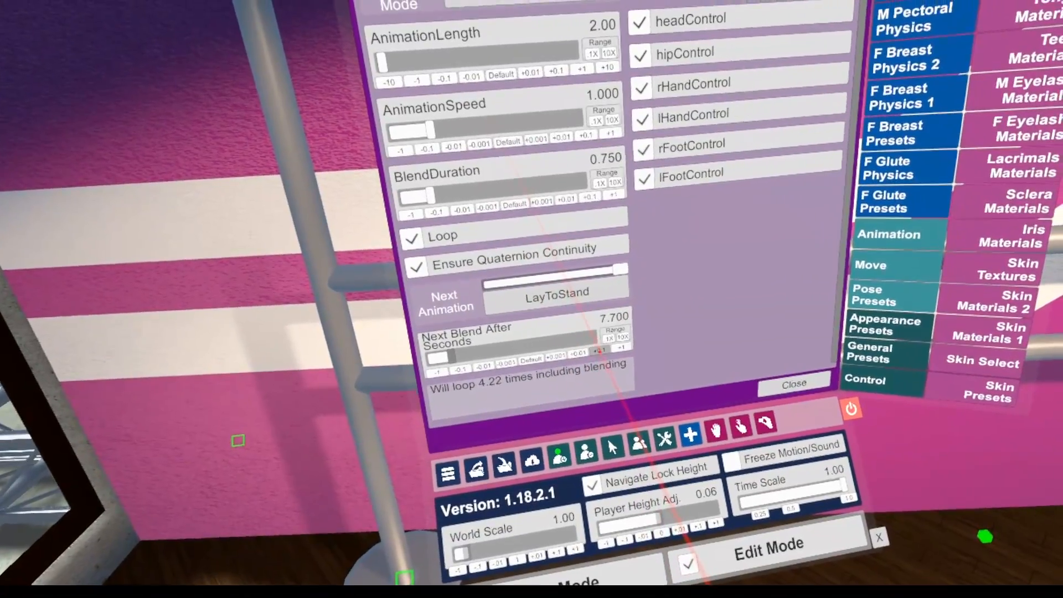
click(616, 431)
click(602, 358)
click(605, 361)
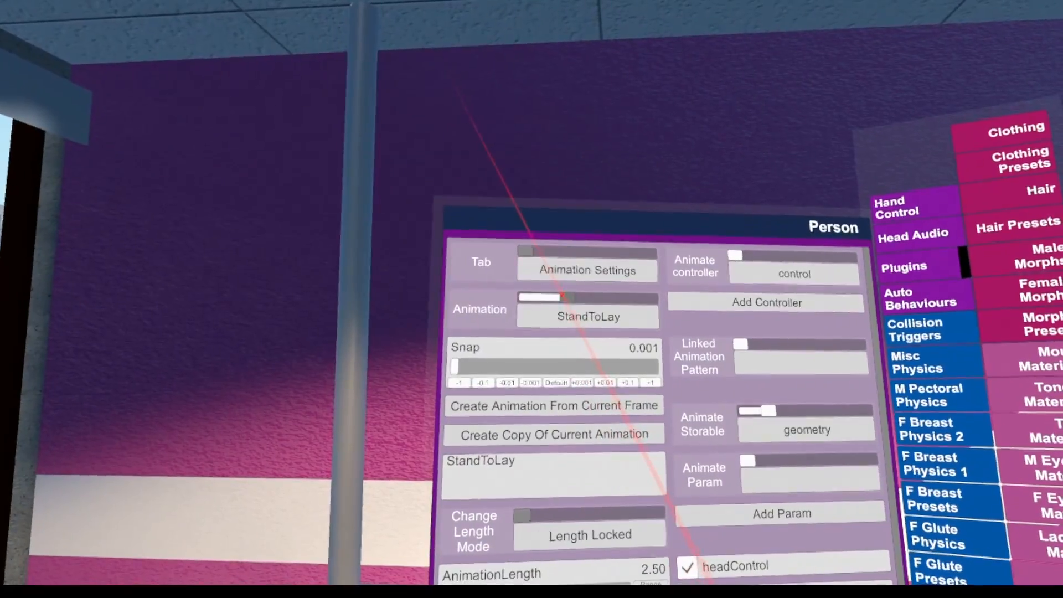
With StandToLay selected, switch to the Controllers view and play the animation sequence from the start
click(587, 316)
click(581, 317)
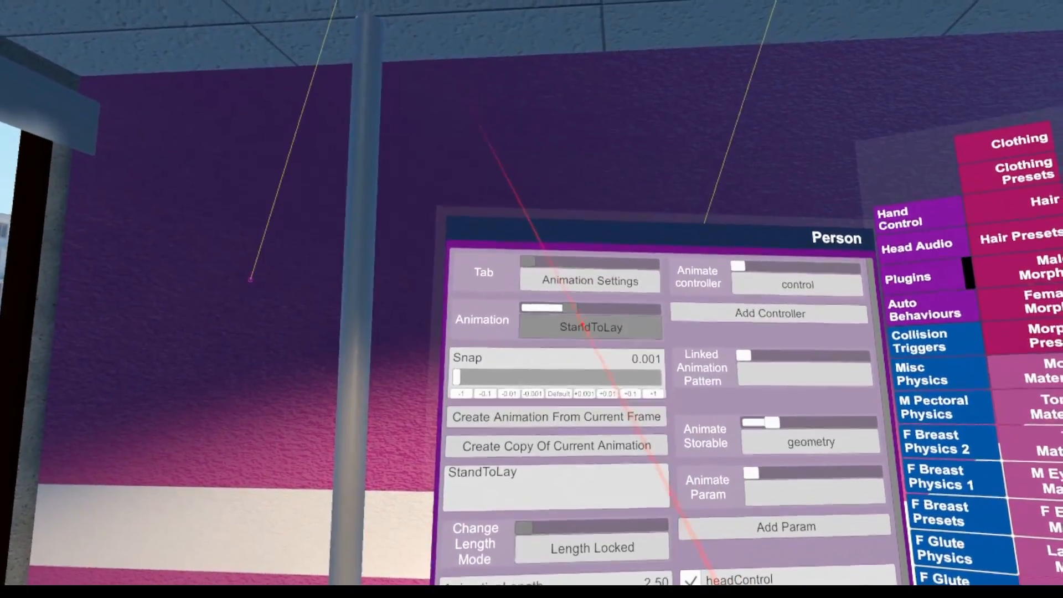
click(590, 279)
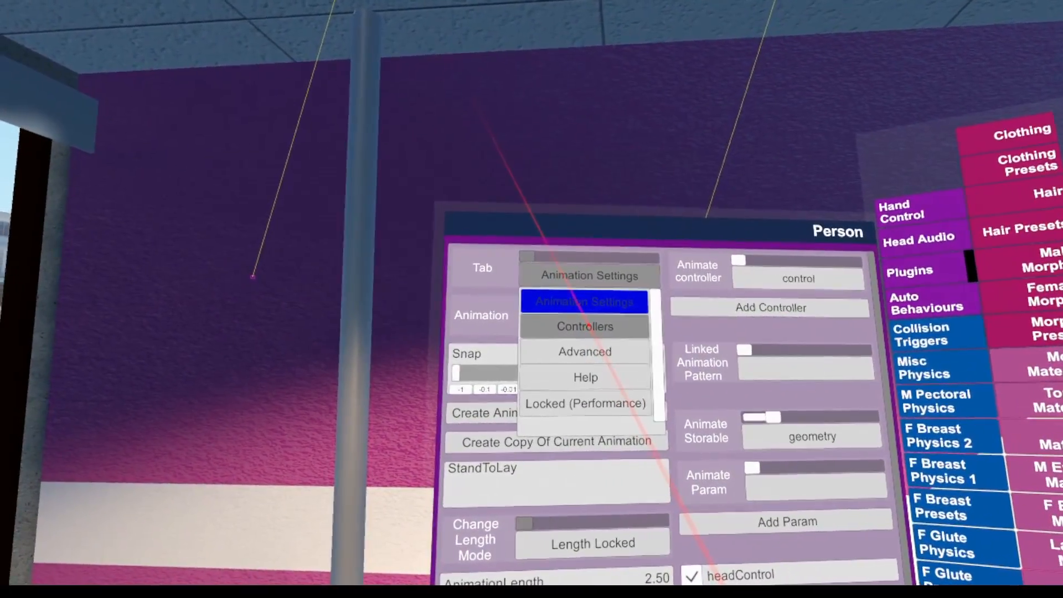
click(585, 326)
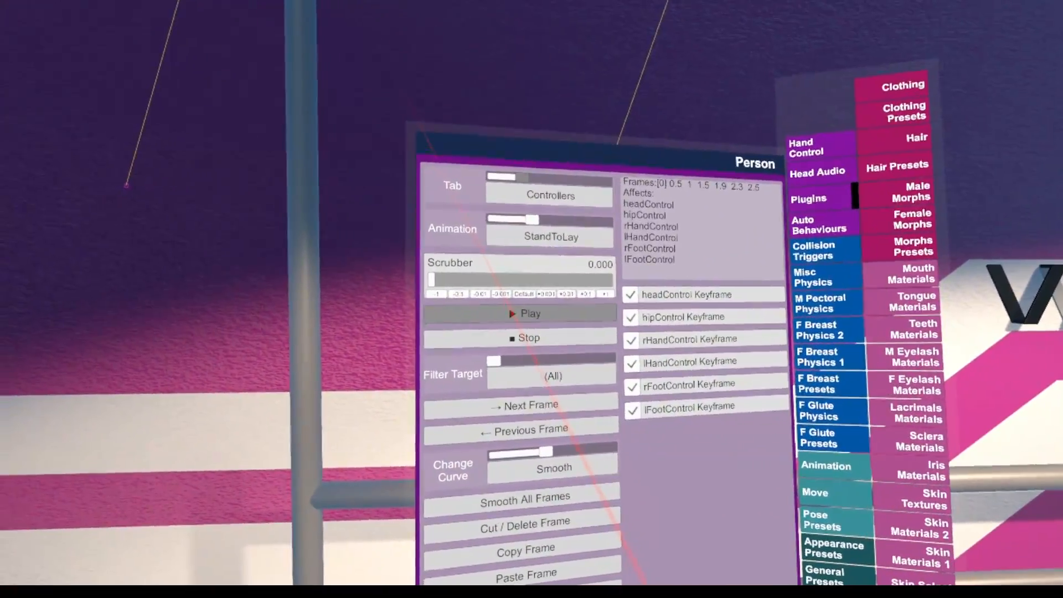
click(508, 302)
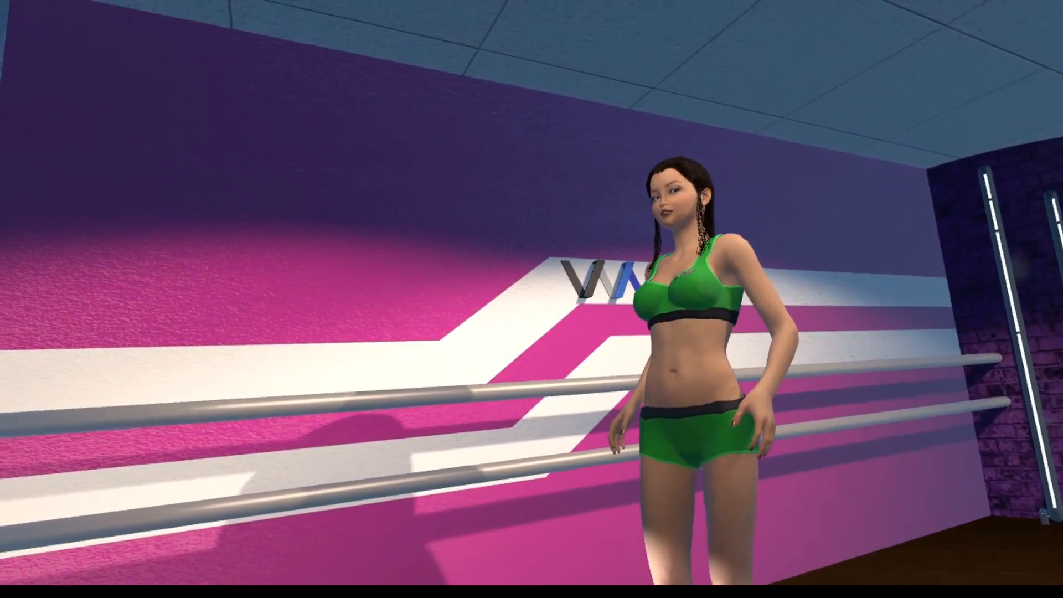
Show the Person's female morphs and limit them to the Pose/Head/Expressions category
key(u)
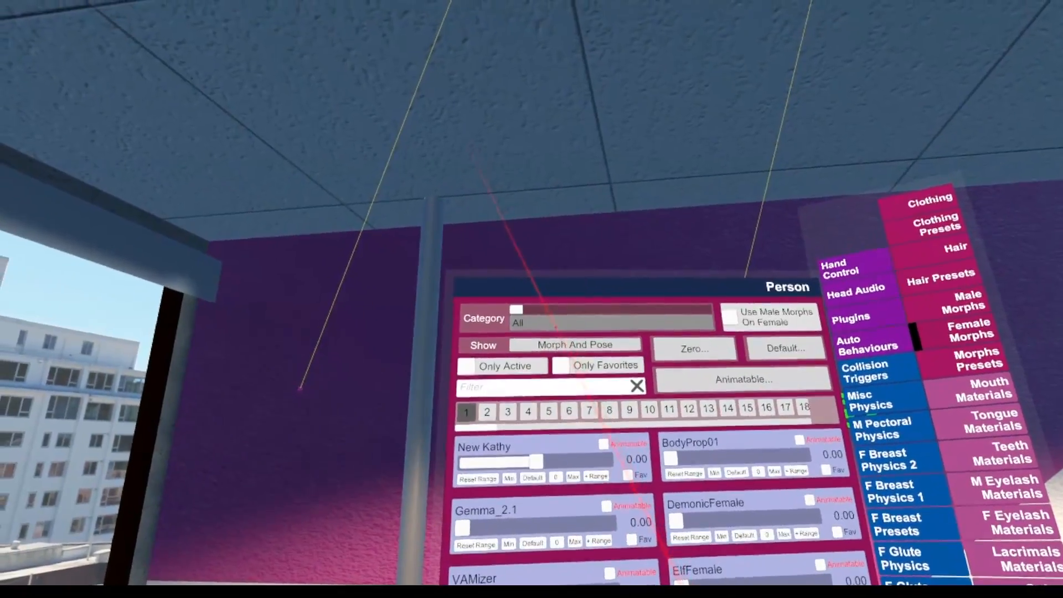
click(554, 282)
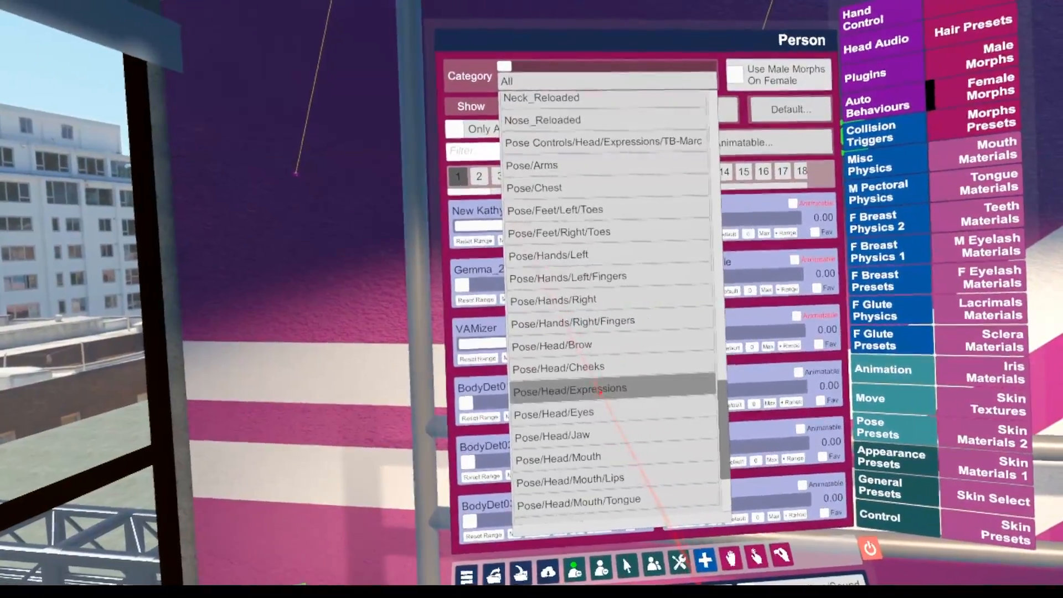
click(583, 387)
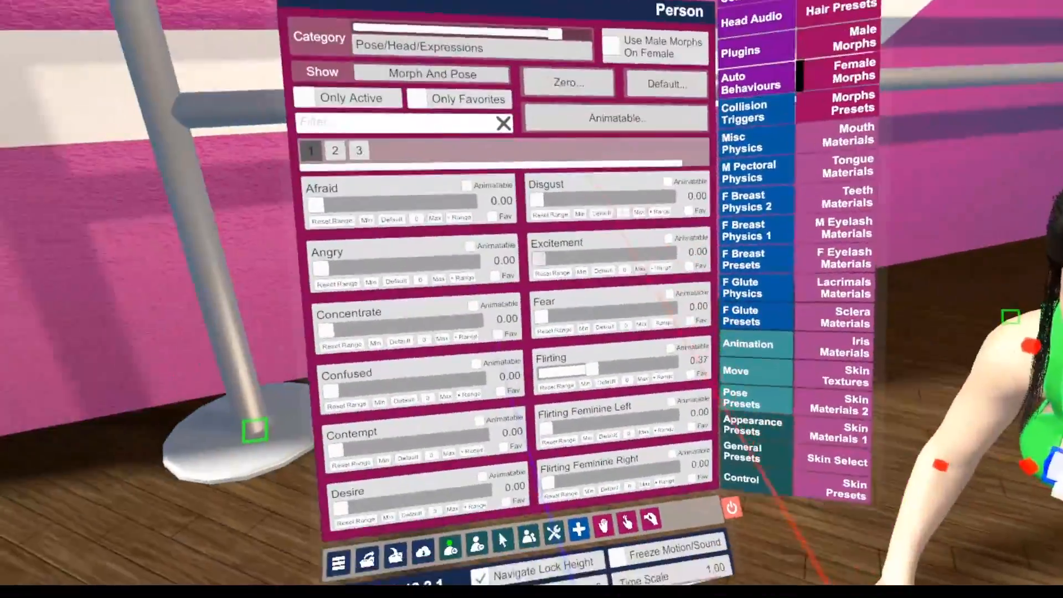
Lower the Flirting expression morph to 0.01 and the Smile Full Face morph to 0.03
drag(591, 368, 529, 317)
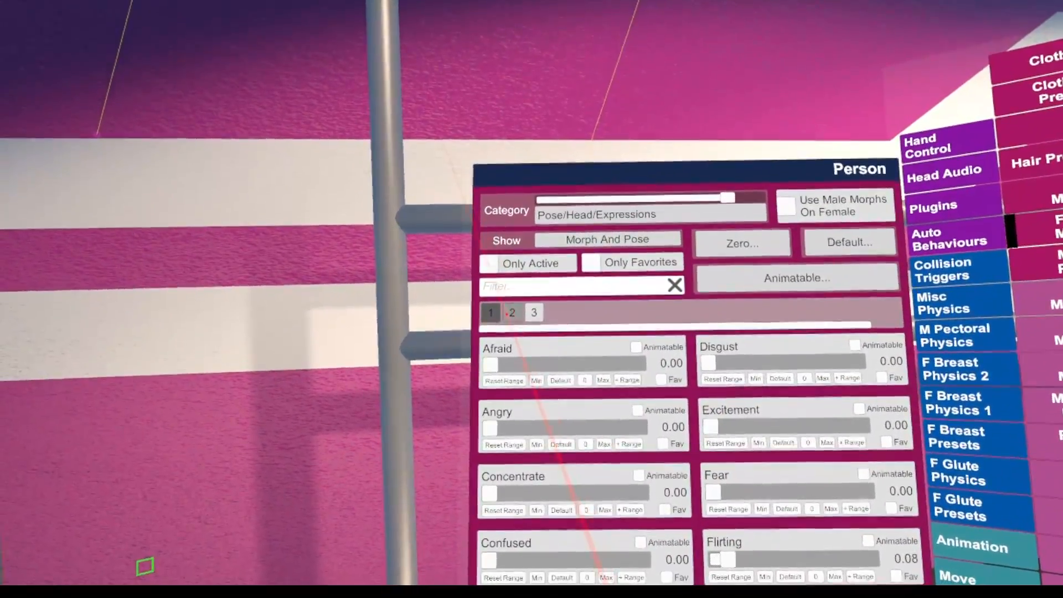
click(437, 321)
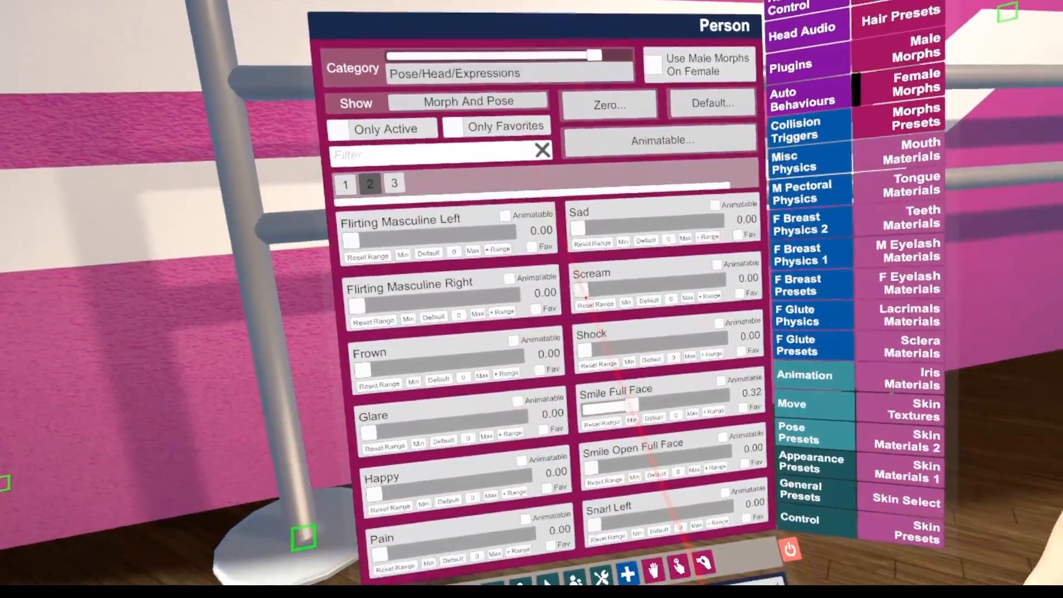
drag(642, 415, 119, 319)
drag(89, 262, 55, 289)
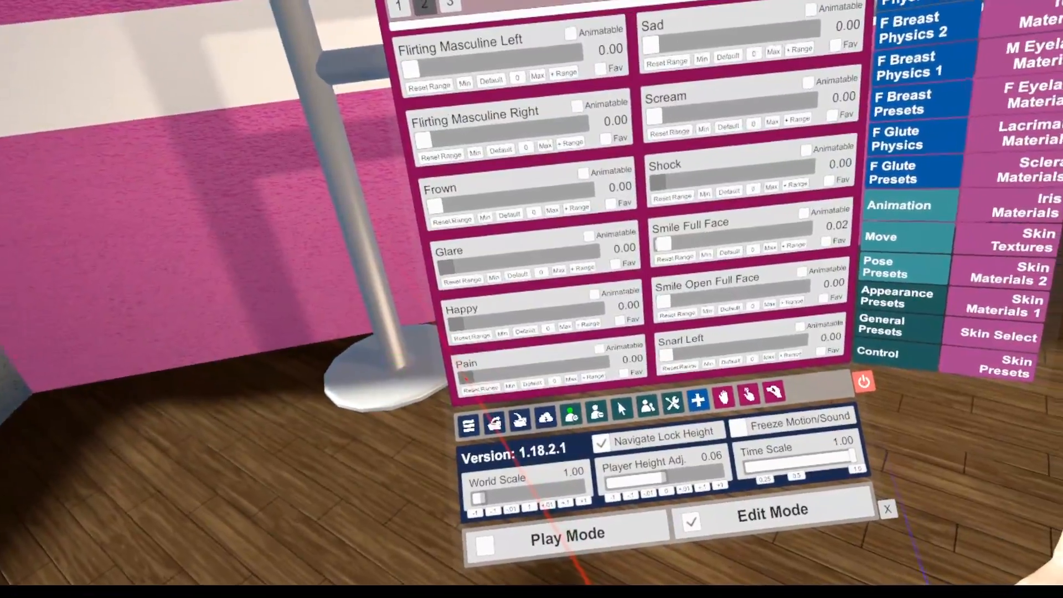
Add the Person's geometry Pain morph as an animated parameter of the PushUps animation
drag(466, 379, 501, 393)
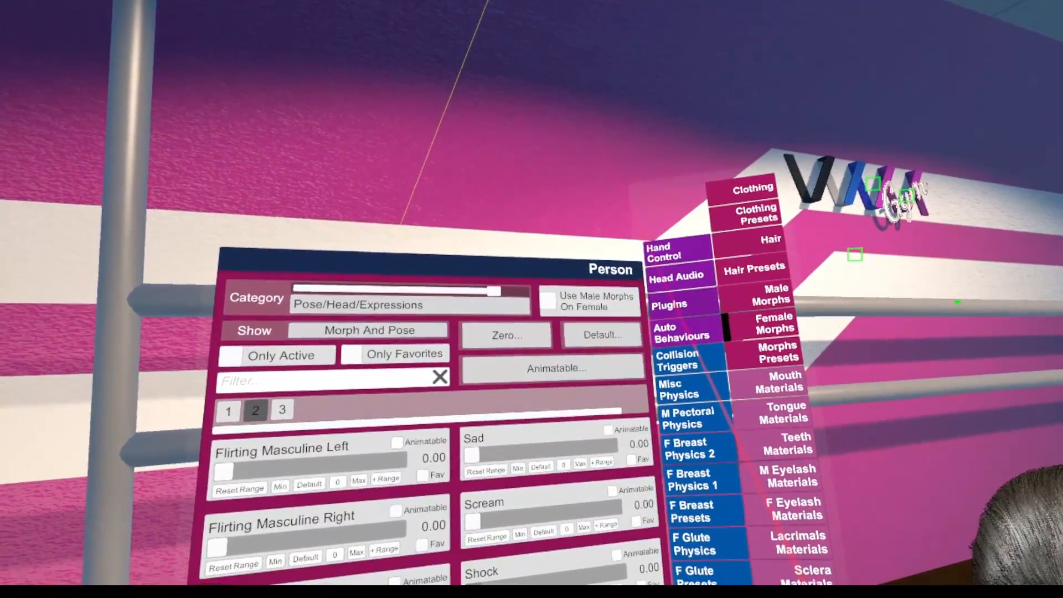
click(663, 321)
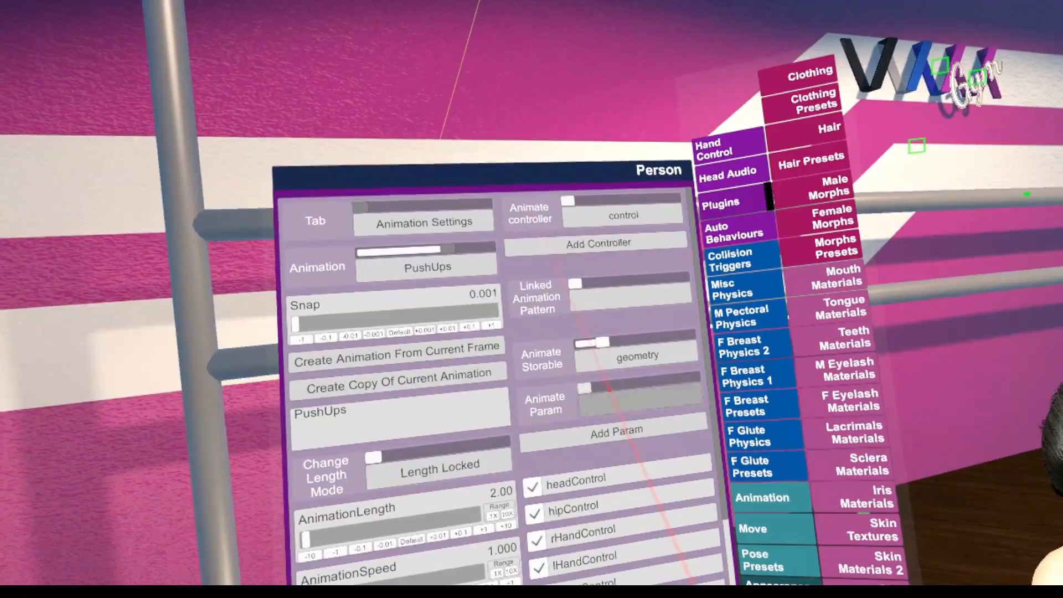
click(641, 410)
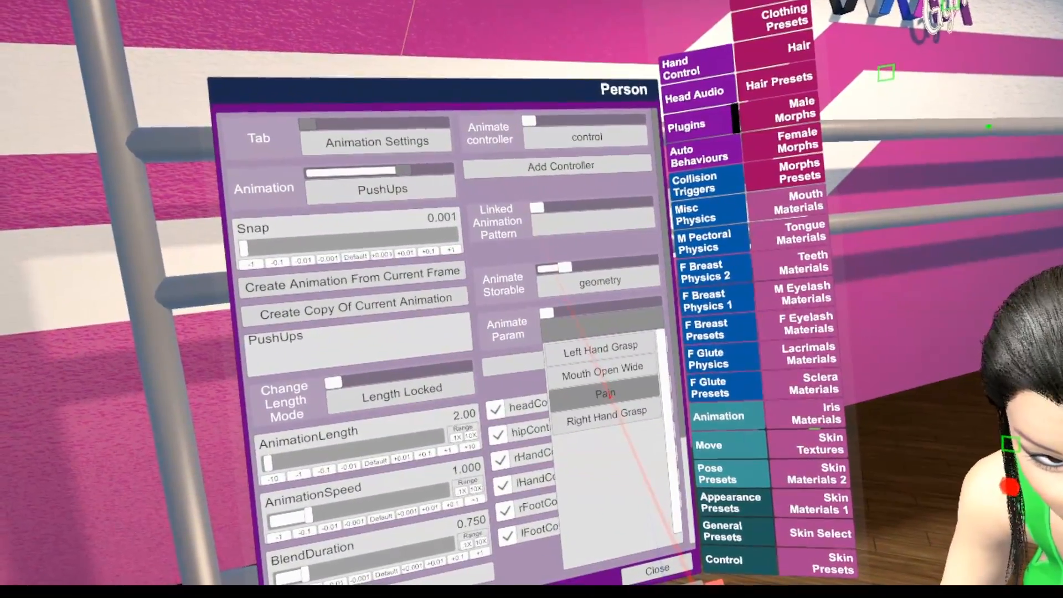
click(603, 397)
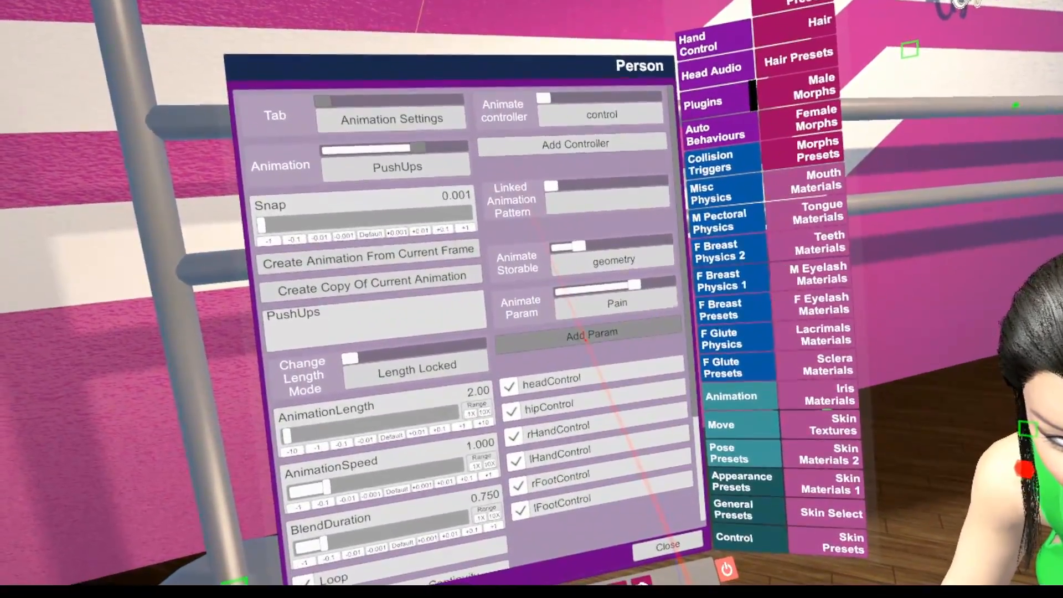
click(586, 335)
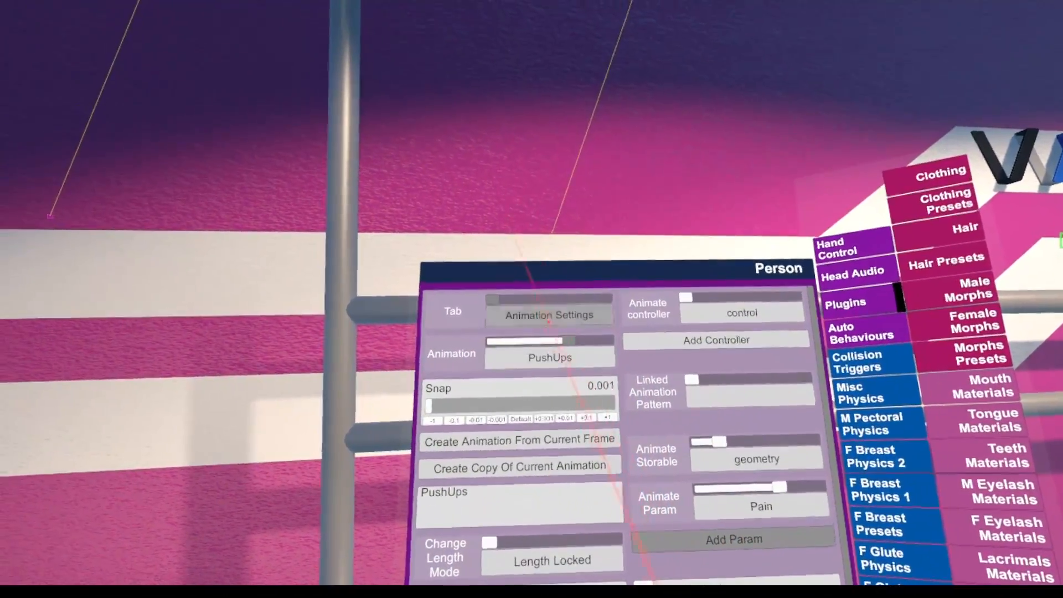
Show the Params view for PushUps, scrub through the push-up and keyframe the Pain expression on the Person
click(525, 297)
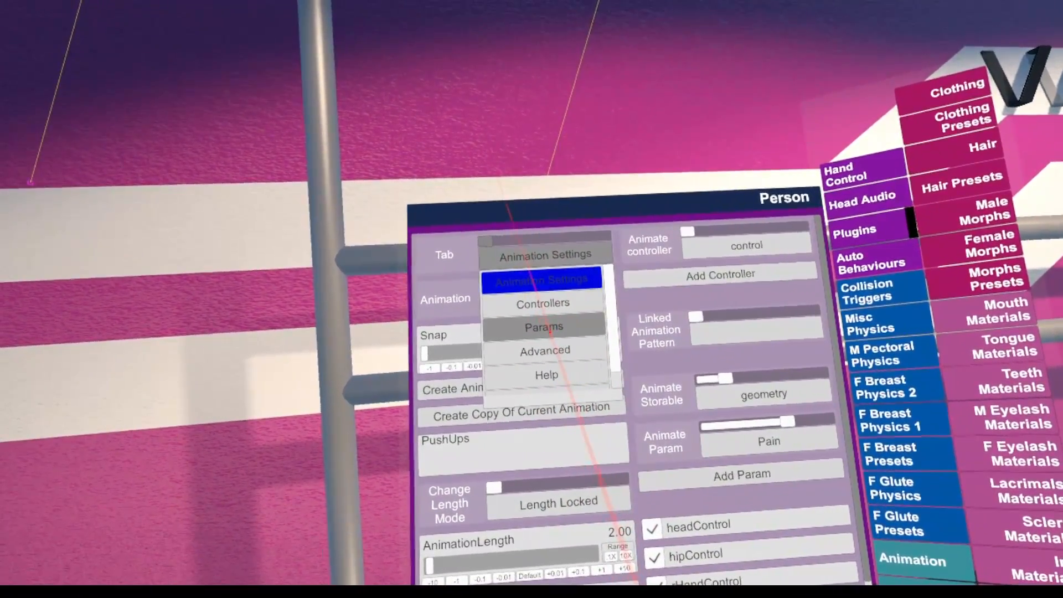
click(557, 325)
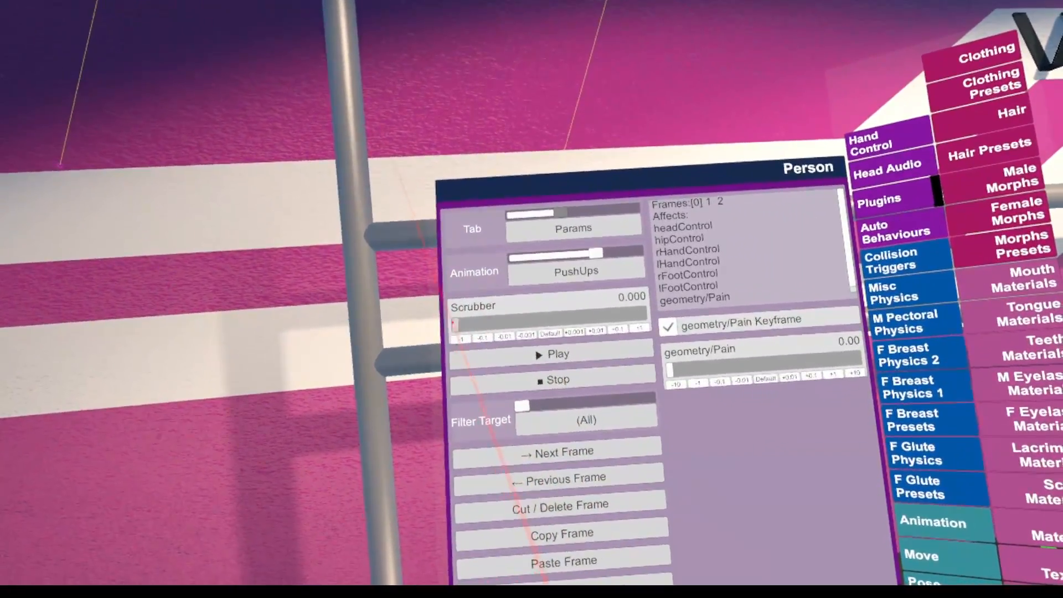
drag(454, 322, 292, 240)
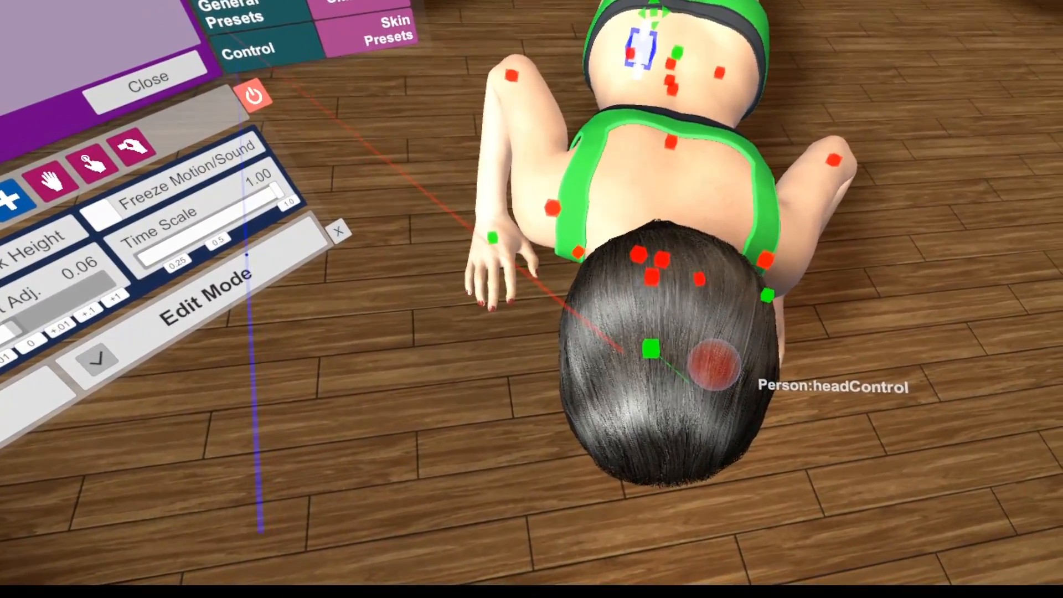
drag(625, 354, 592, 336)
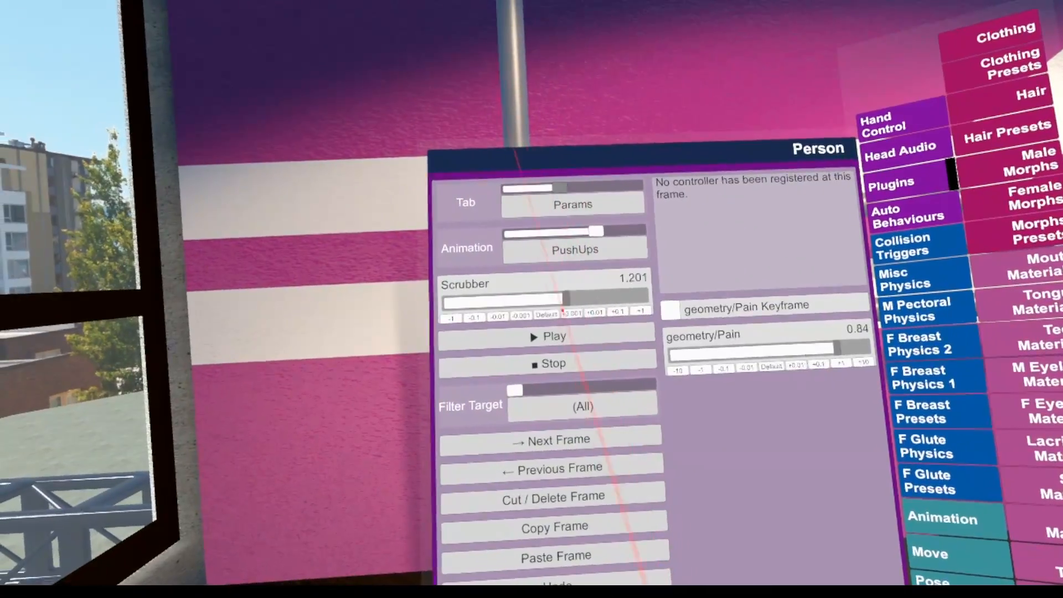
Stop PushUps and scrub forward from the start in 0.1-second increments to check how the Pain morph ramps up
click(535, 364)
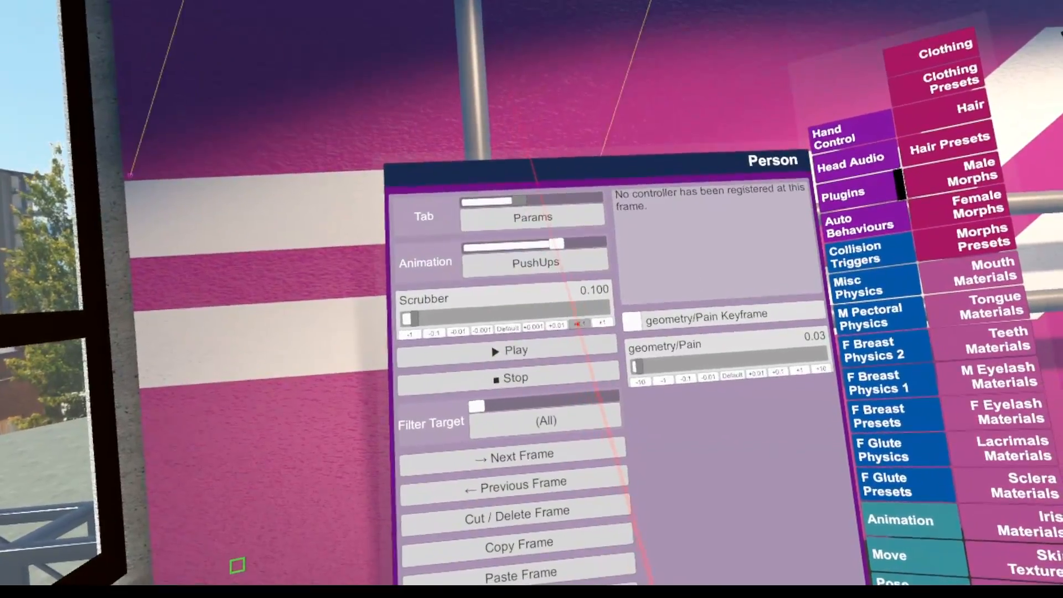
click(578, 323)
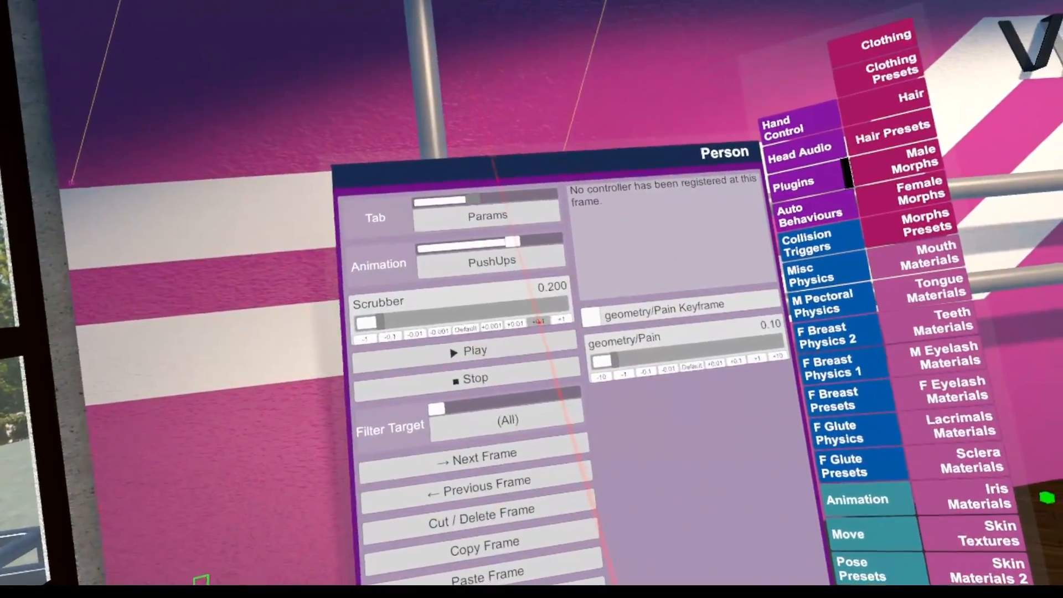
click(540, 322)
click(483, 298)
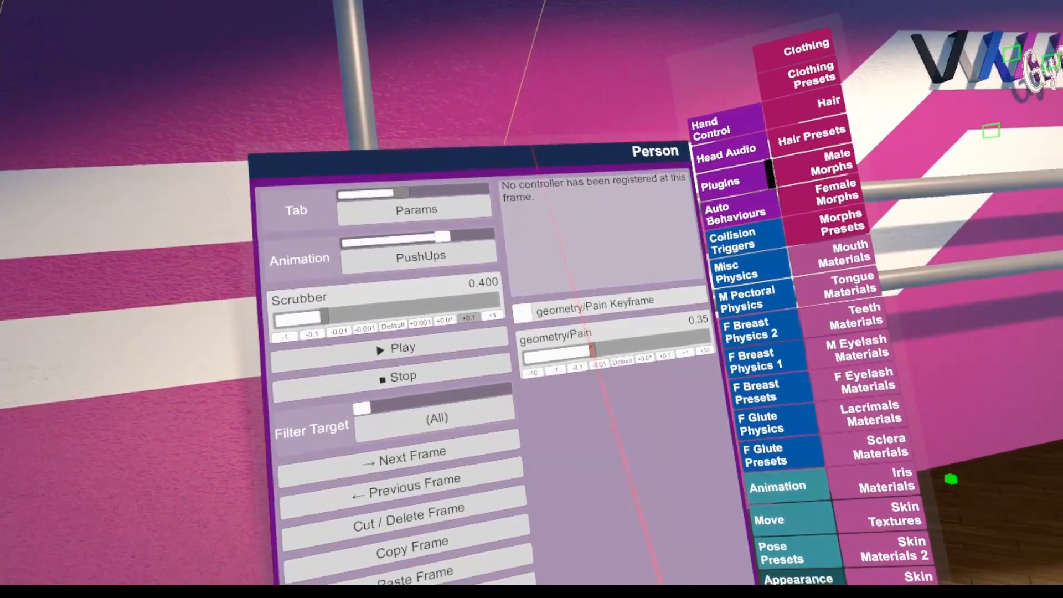
drag(591, 353, 552, 357)
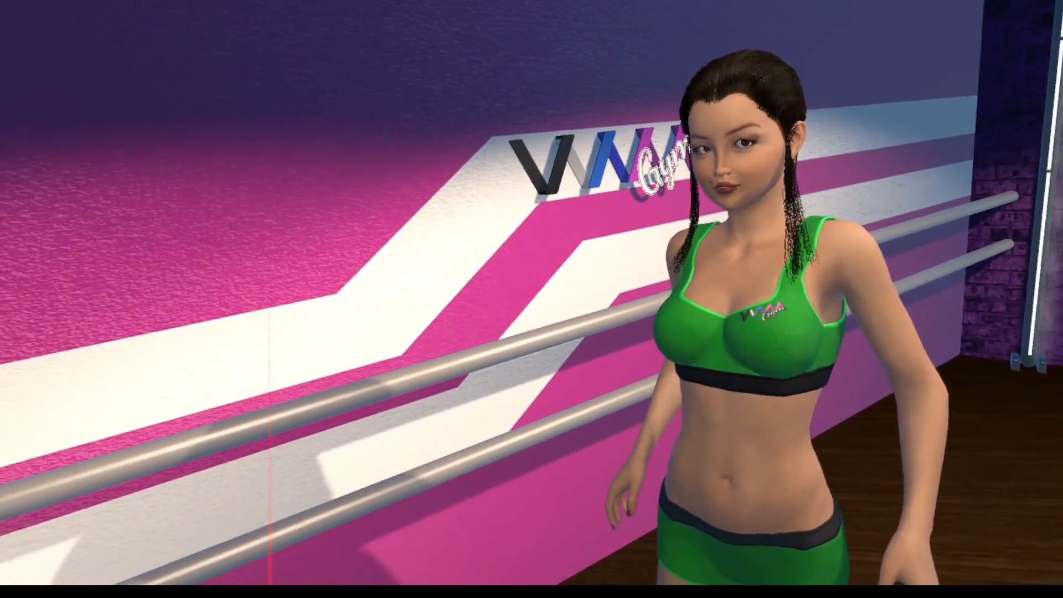
Add an AnimationPattern atom from the Animation category to the scene
key(u)
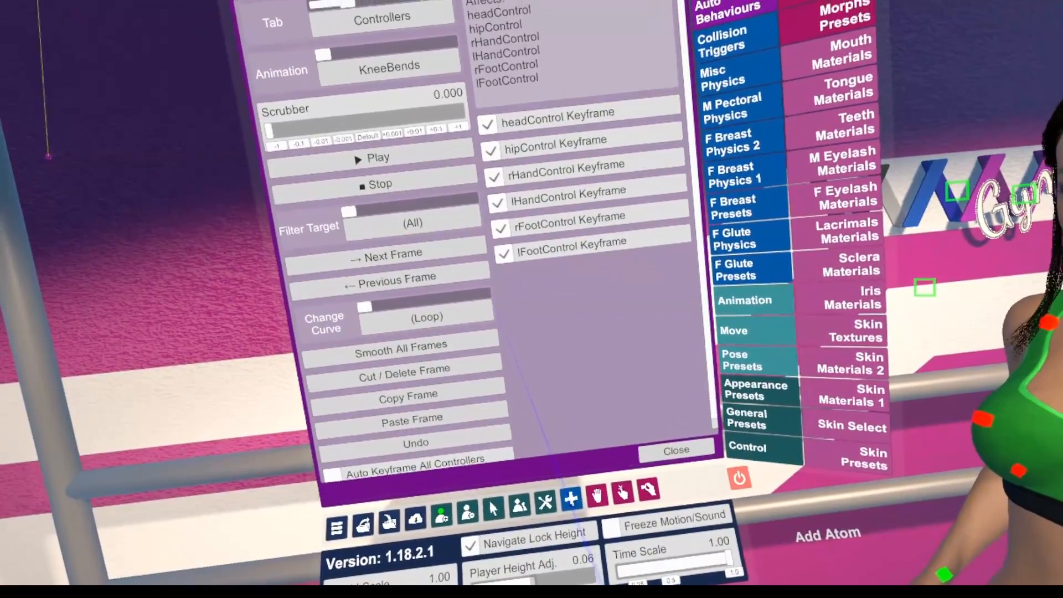
click(540, 501)
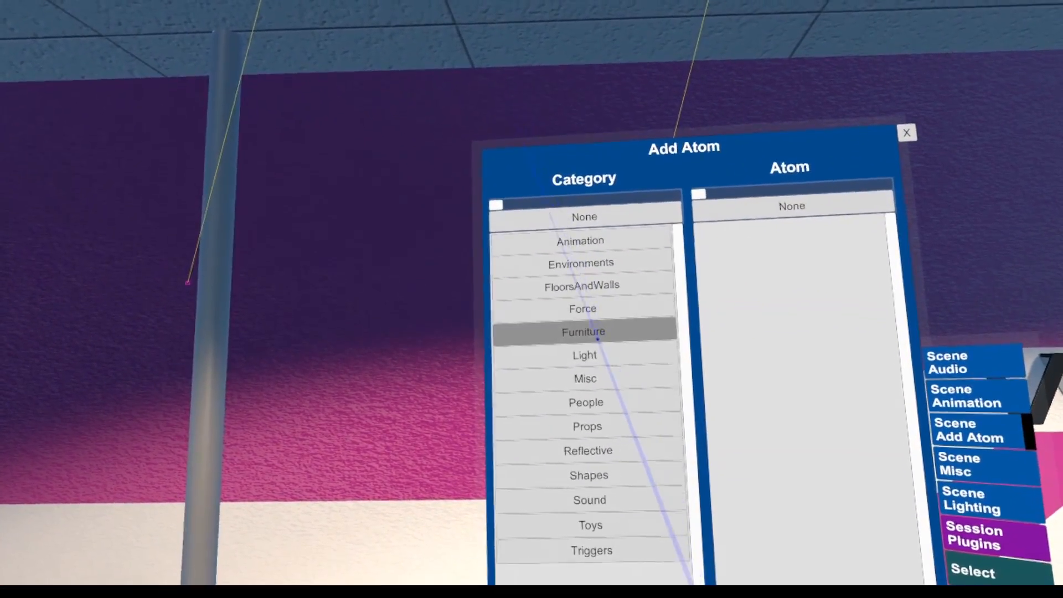
click(580, 241)
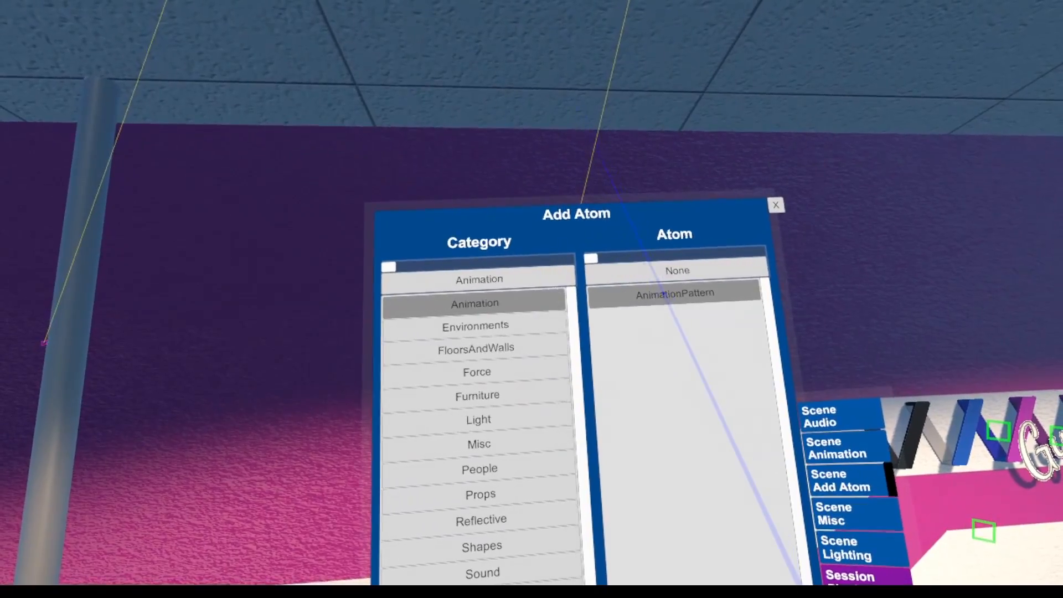
click(667, 294)
click(597, 464)
drag(583, 182, 690, 394)
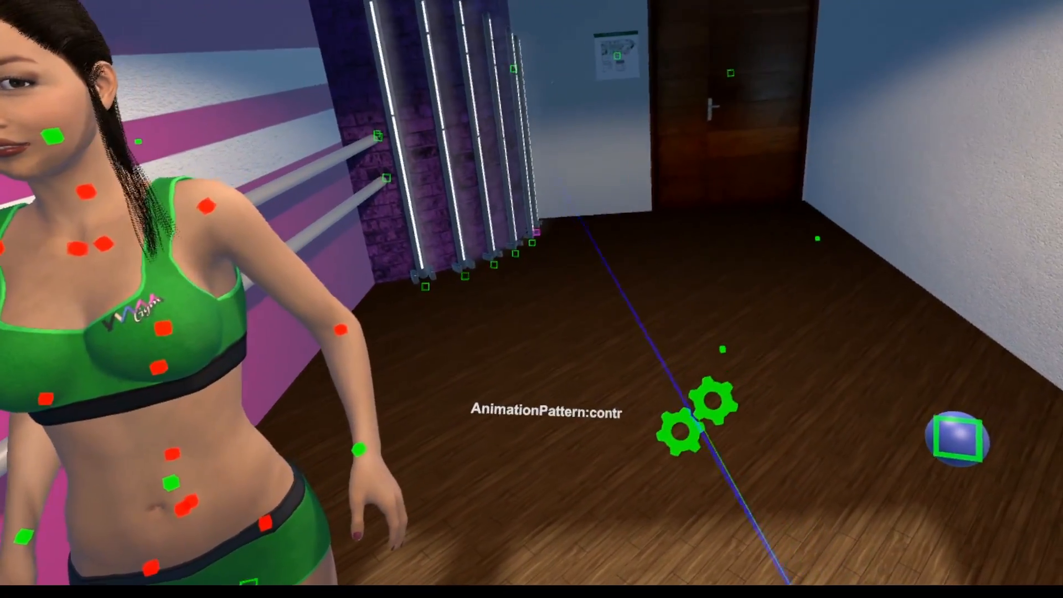
Disable Auto Play and enable Loop Once on the AnimationPattern
click(697, 416)
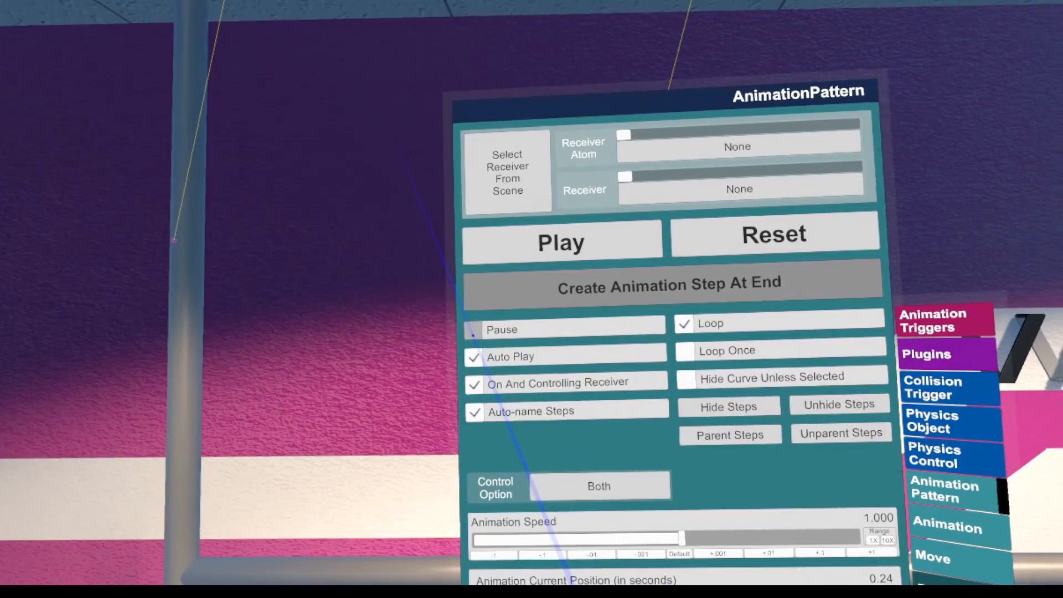
click(473, 357)
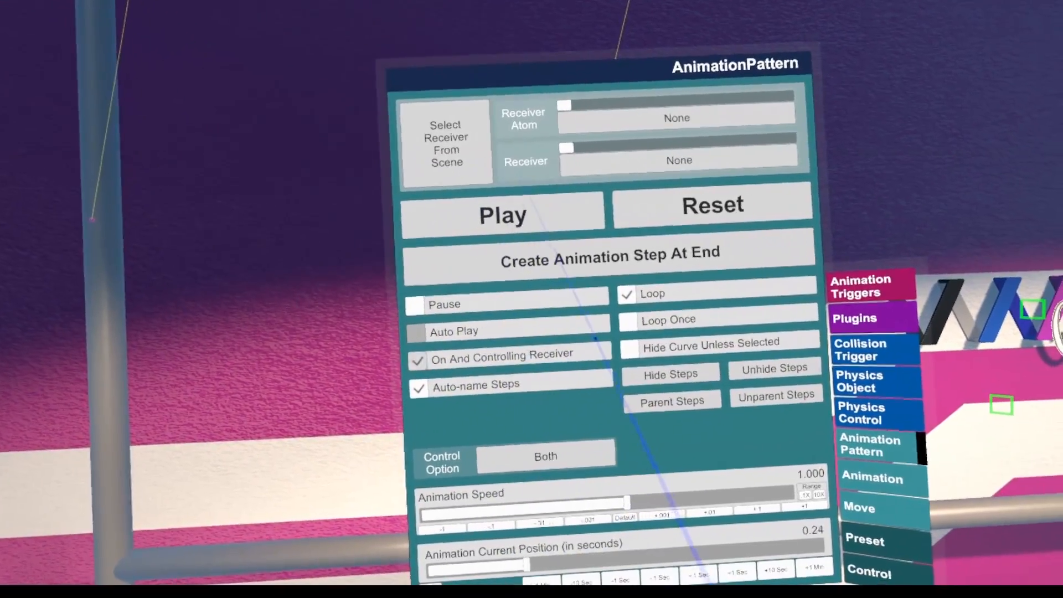
click(629, 322)
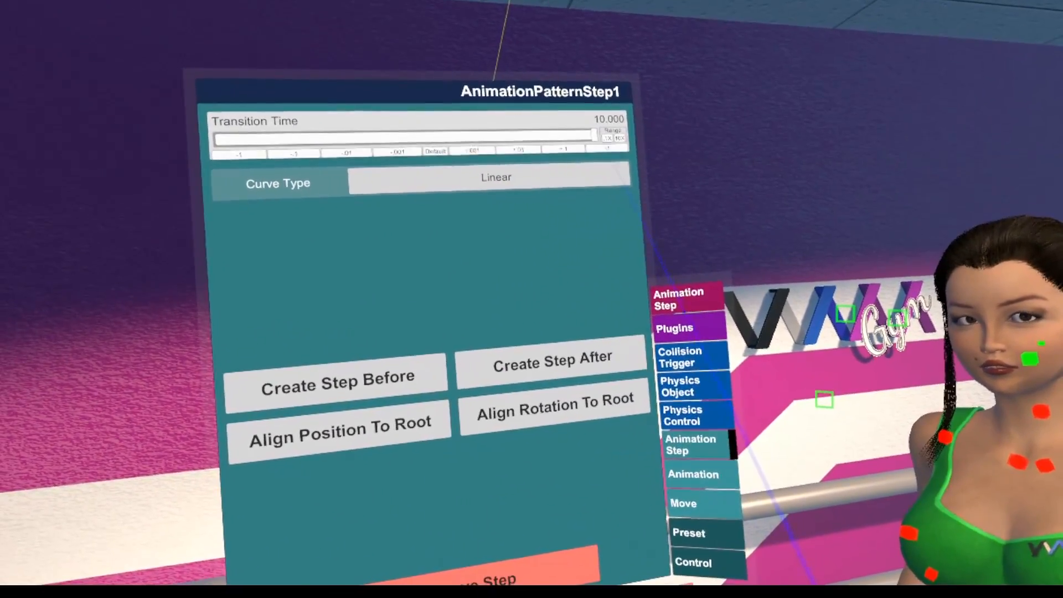
Look over the first animation step's trigger actions and scrub the AnimationPattern's current position
click(689, 299)
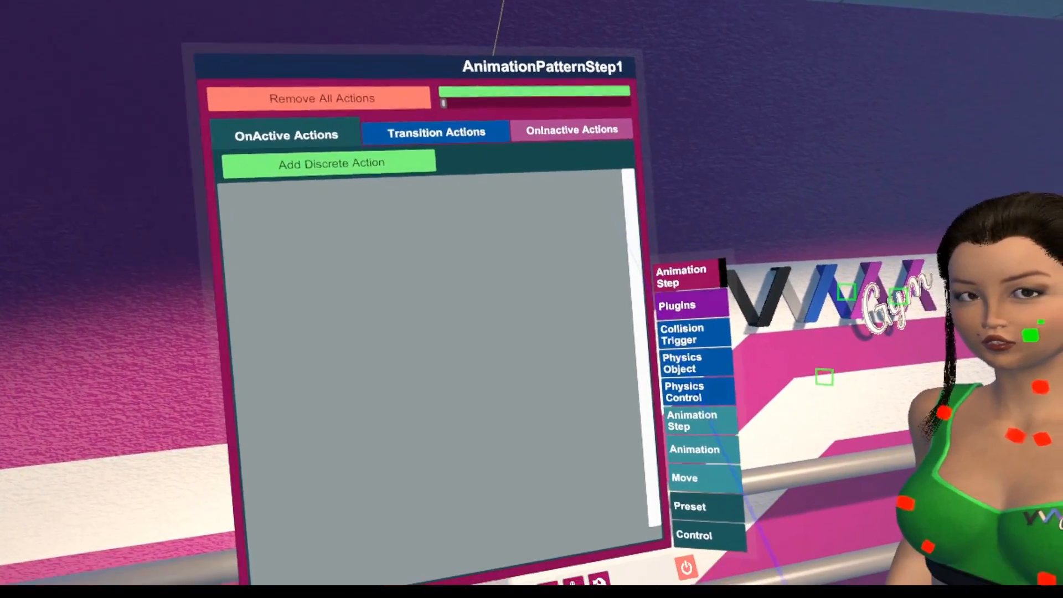
click(690, 415)
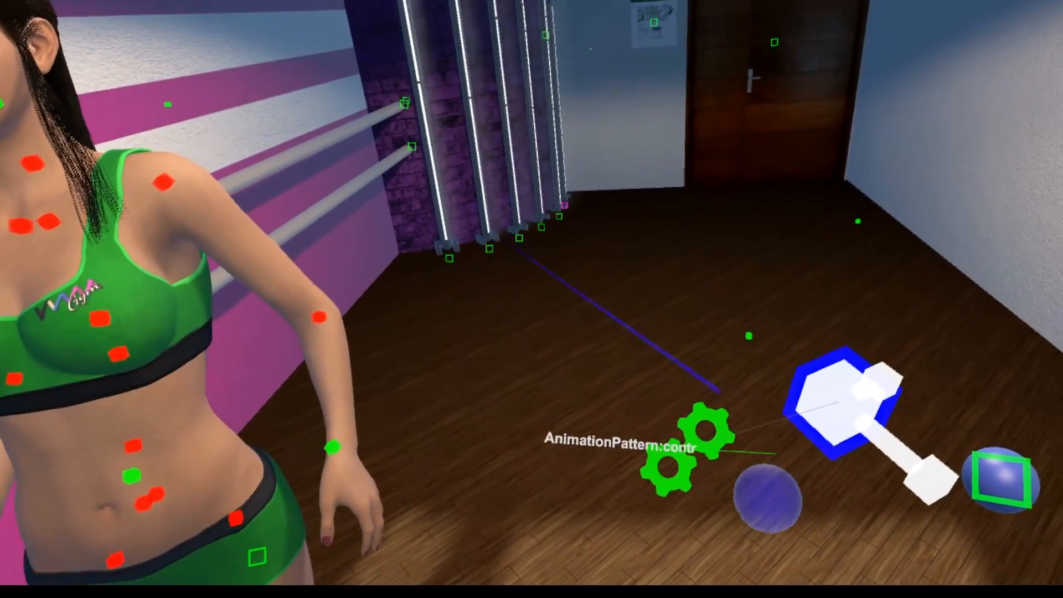
click(686, 449)
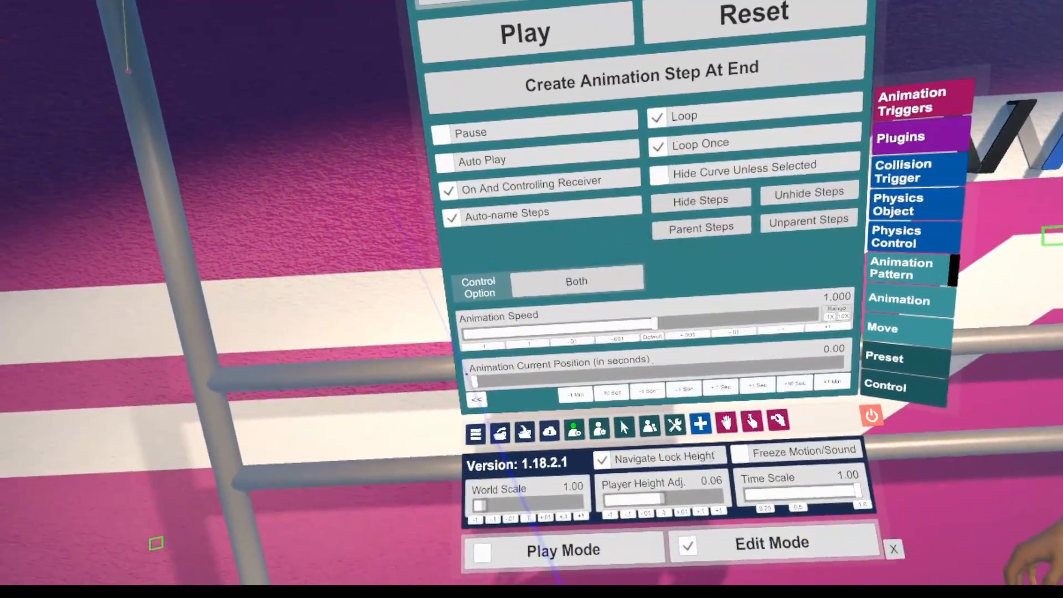
drag(468, 380, 417, 439)
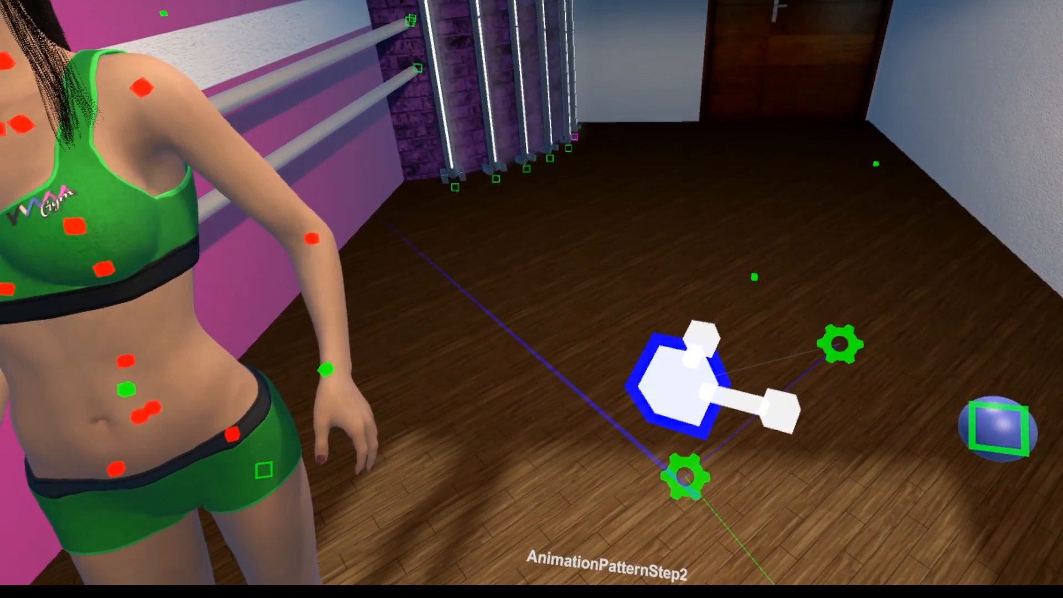
Select AnimationPatternStep2 and increase its transition time in 1-second increments
click(685, 477)
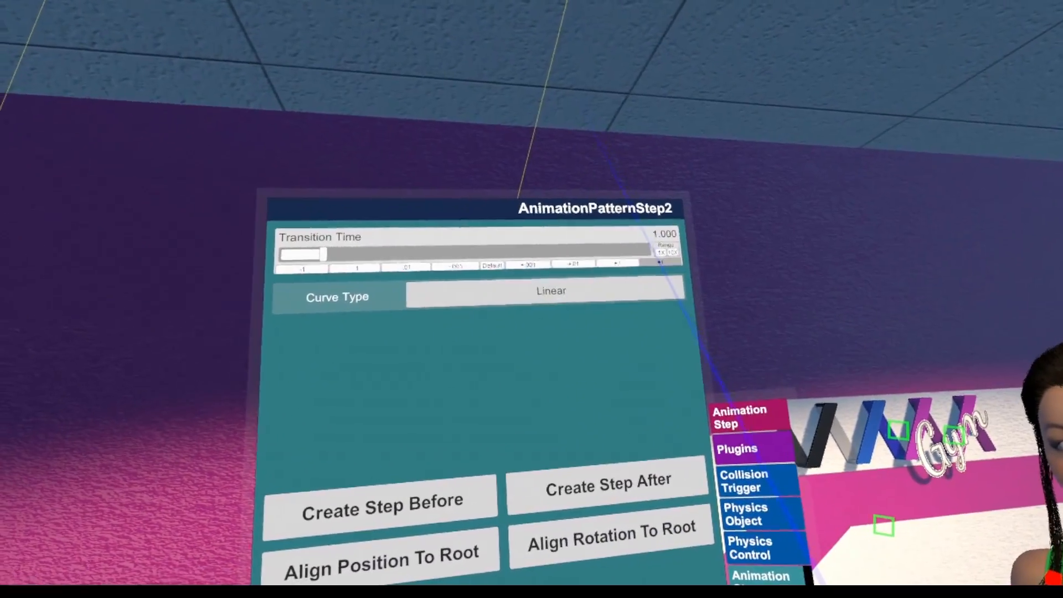
click(665, 258)
click(663, 256)
click(662, 255)
click(661, 254)
click(660, 254)
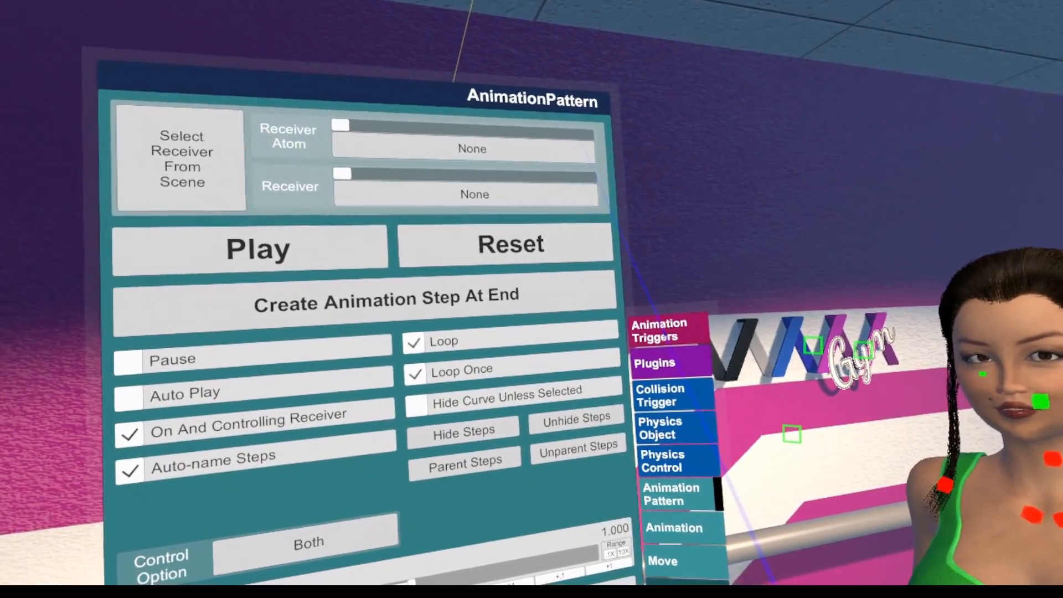
Add an animation trigger to the AnimationPattern and name it ANIM
click(664, 343)
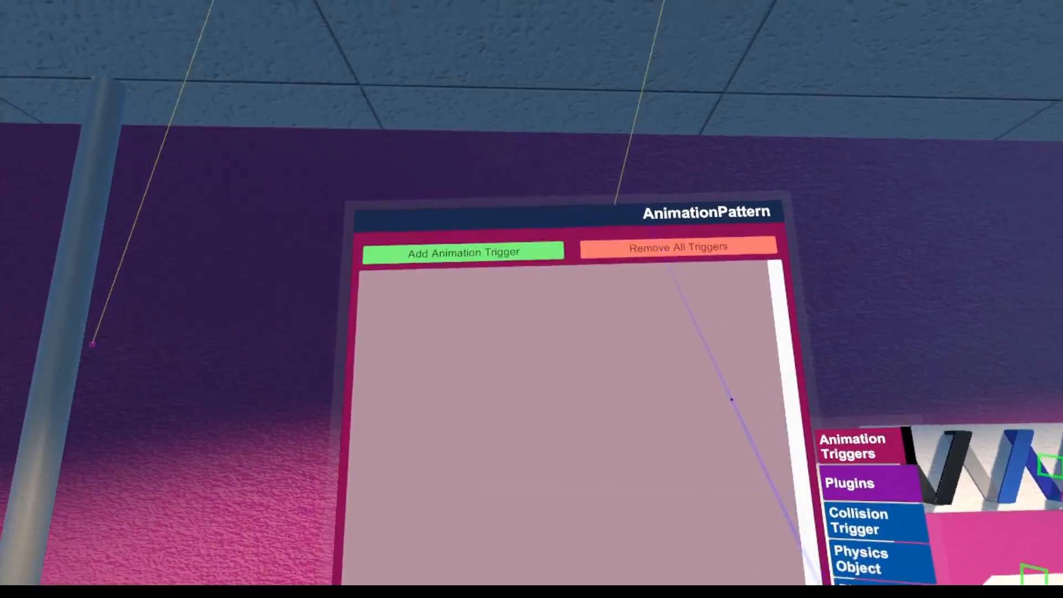
click(543, 265)
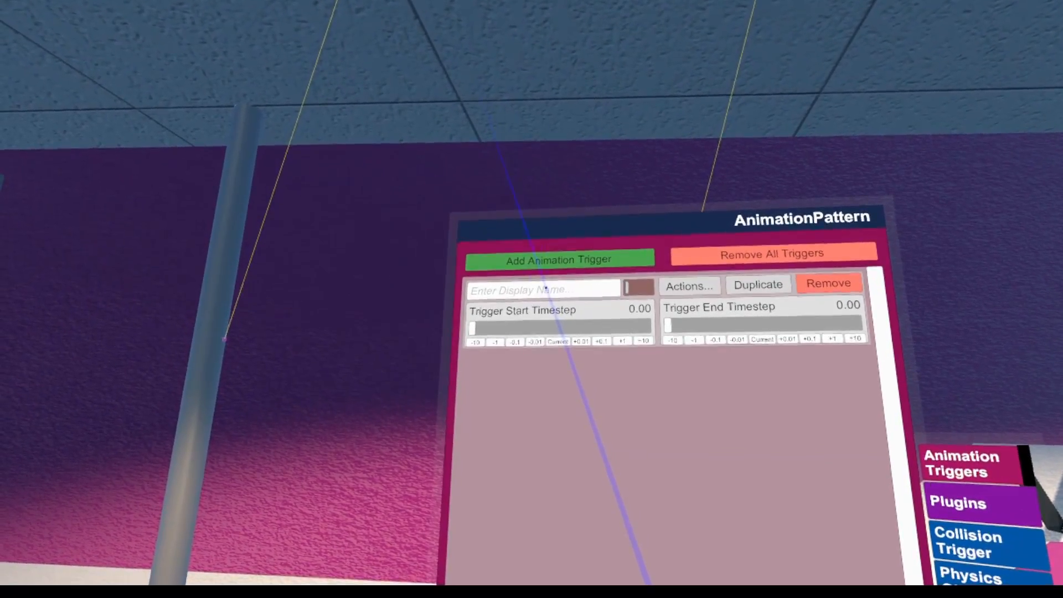
click(545, 283)
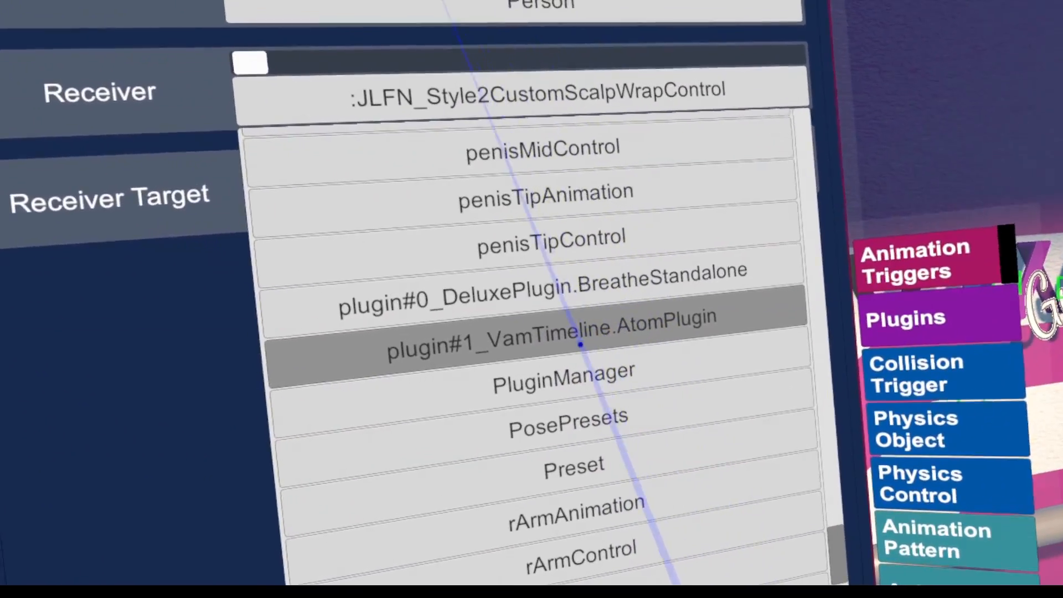
Set the start action's receiver to plugin#1_VamTimeline.AtomPlugin and its target to Animation, using the KneeBends animation
click(581, 344)
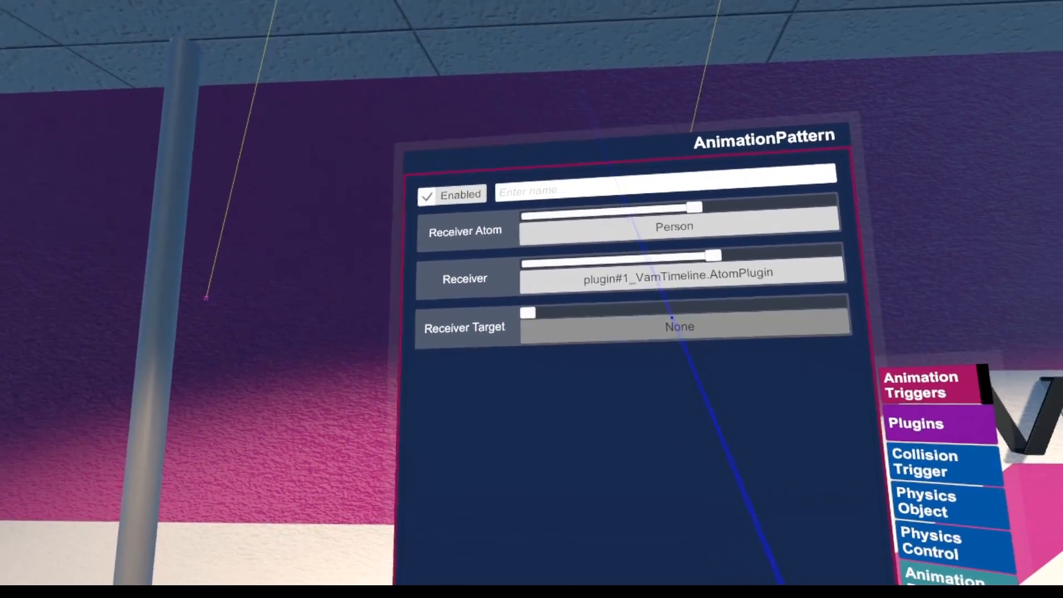
click(678, 322)
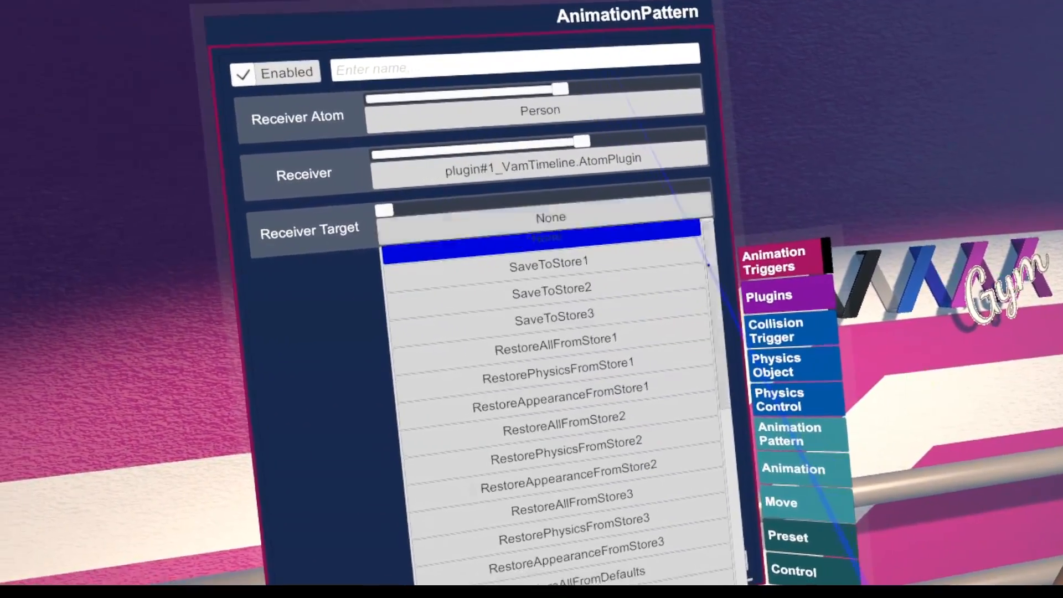
scroll(706, 264, down, 3)
scroll(686, 213, down, 1)
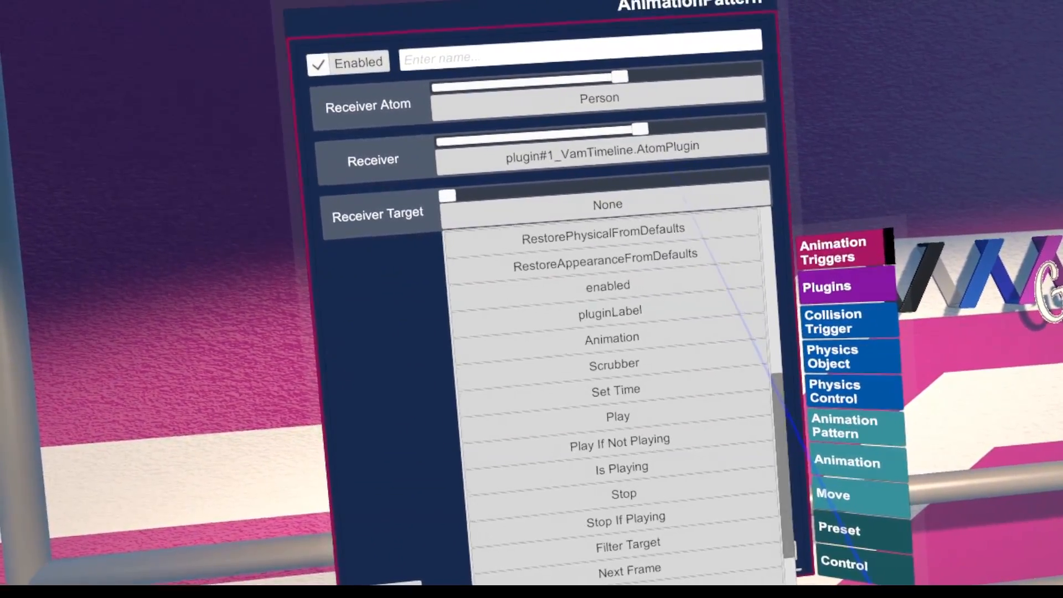
click(627, 333)
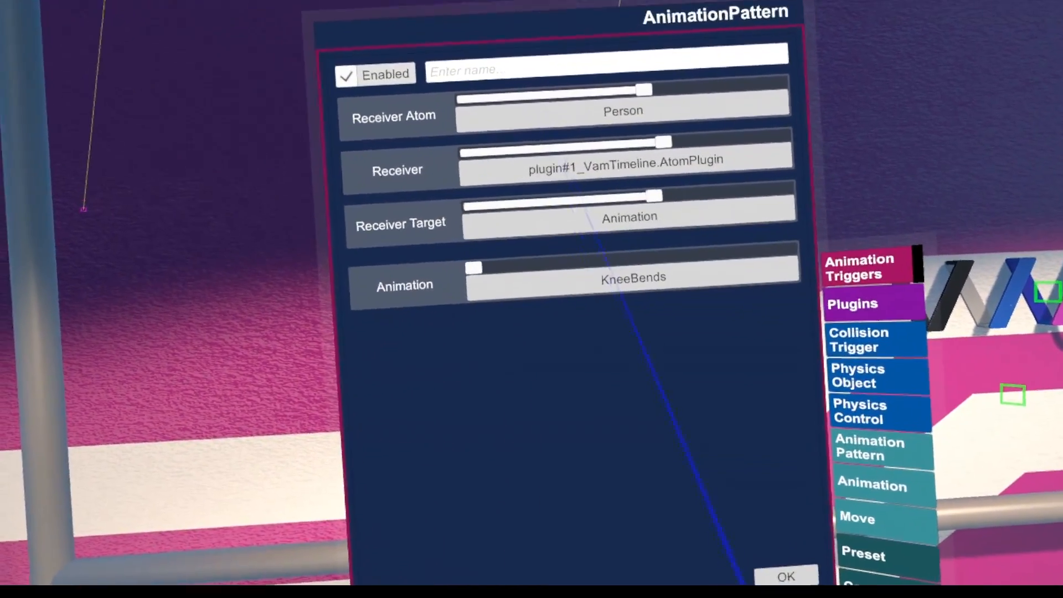
click(605, 312)
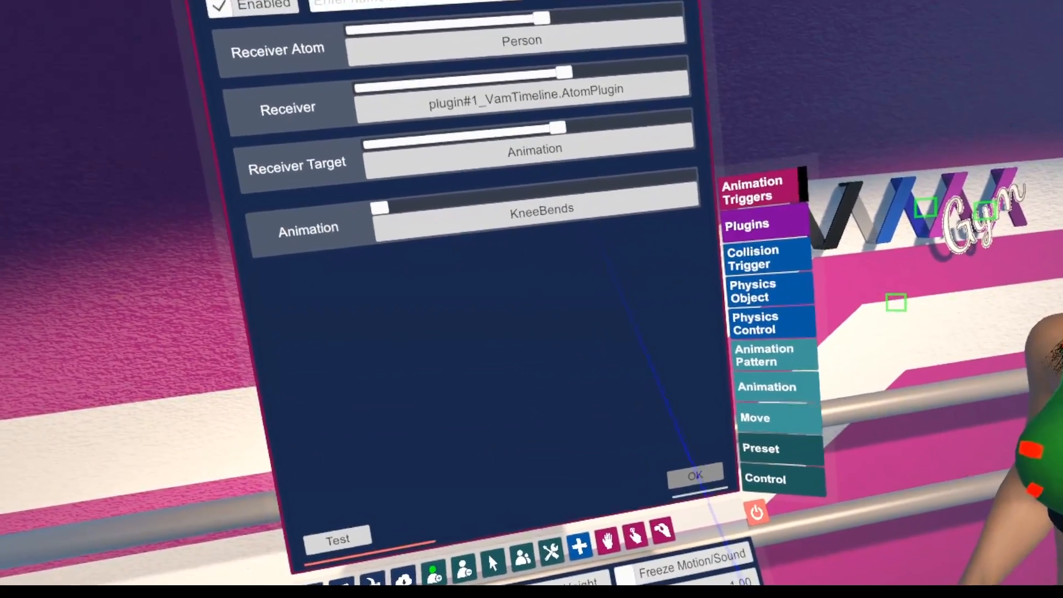
click(696, 472)
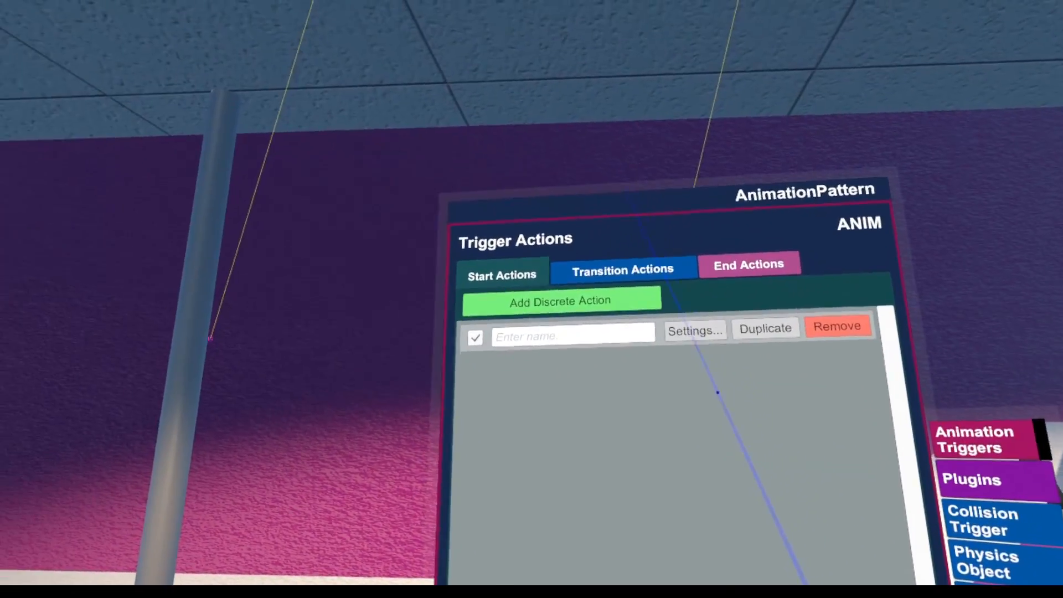
Name the ANIM trigger's start action SELECT
click(603, 320)
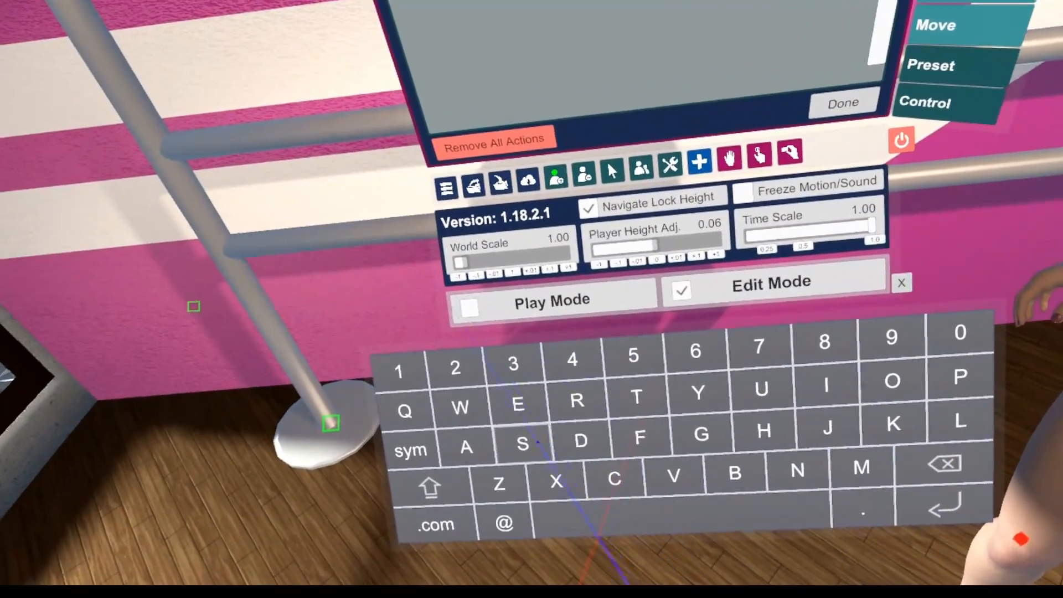
click(529, 407)
click(600, 485)
click(619, 423)
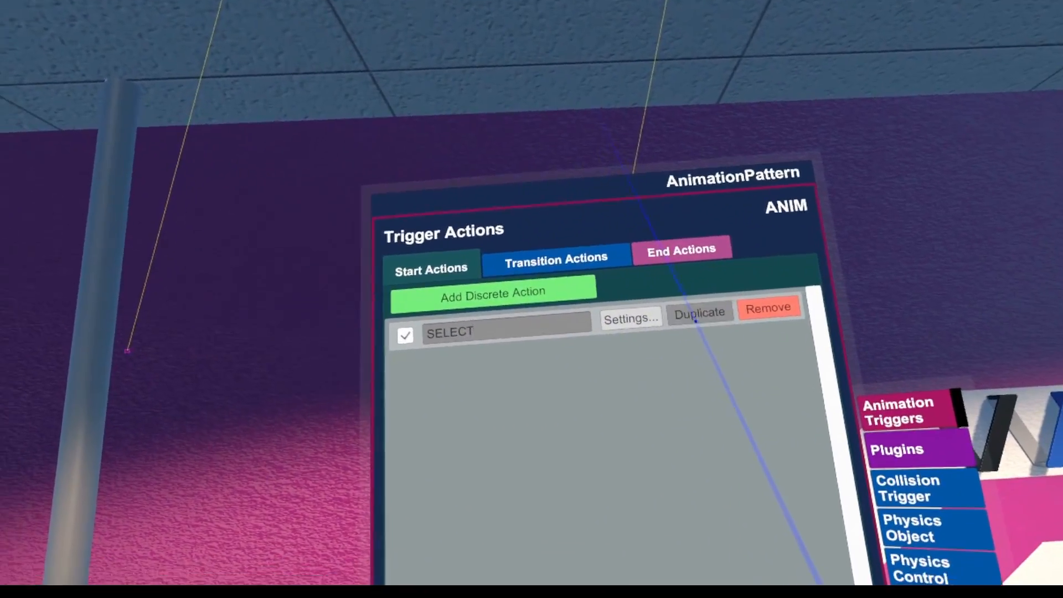
Duplicate the SELECT start action as PLAY and set its receiver target to Play If Not Playing
click(757, 21)
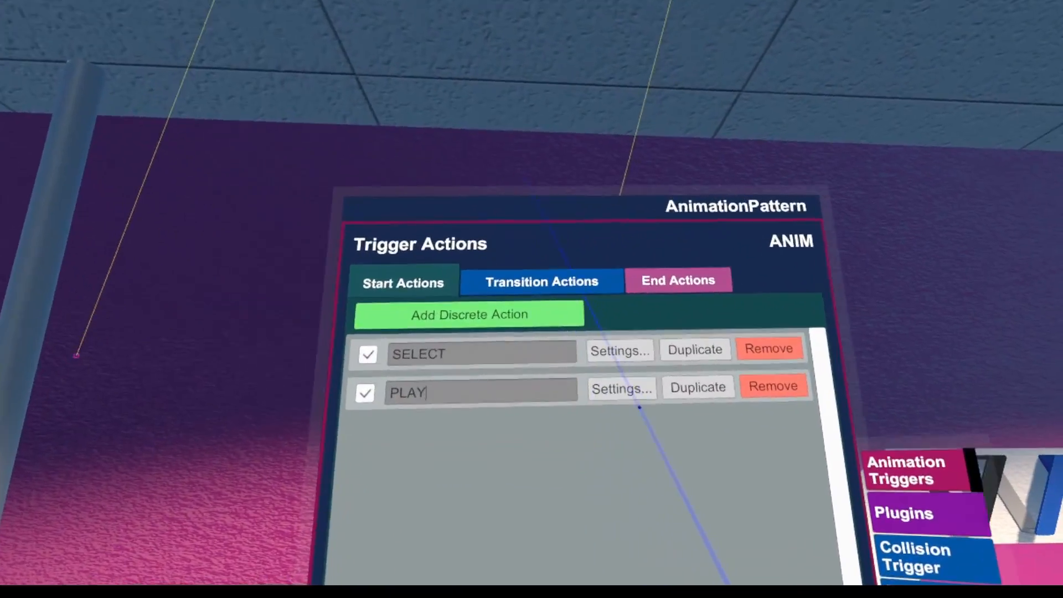
click(594, 377)
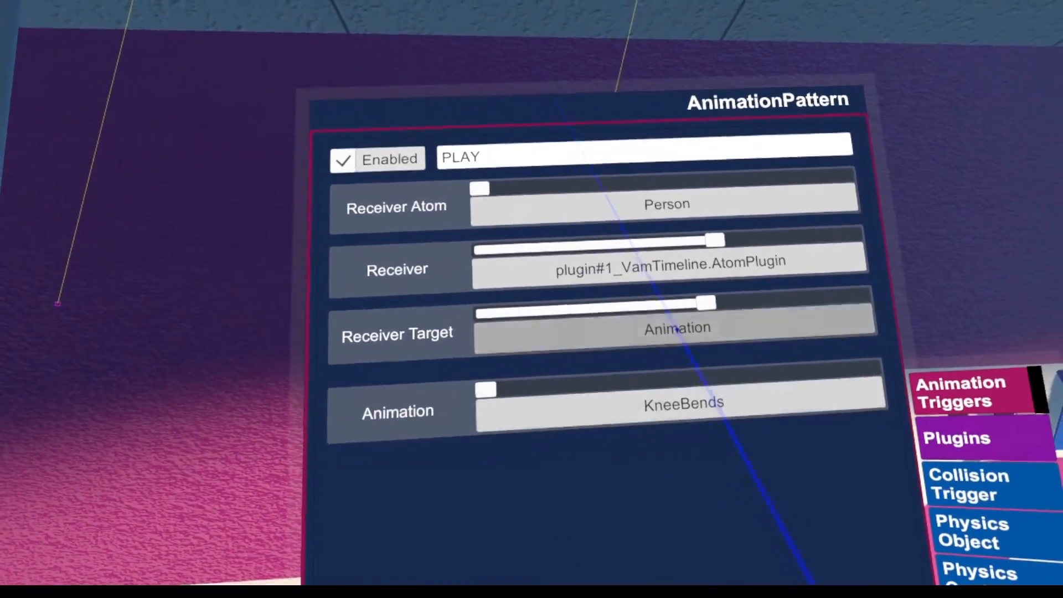
click(672, 331)
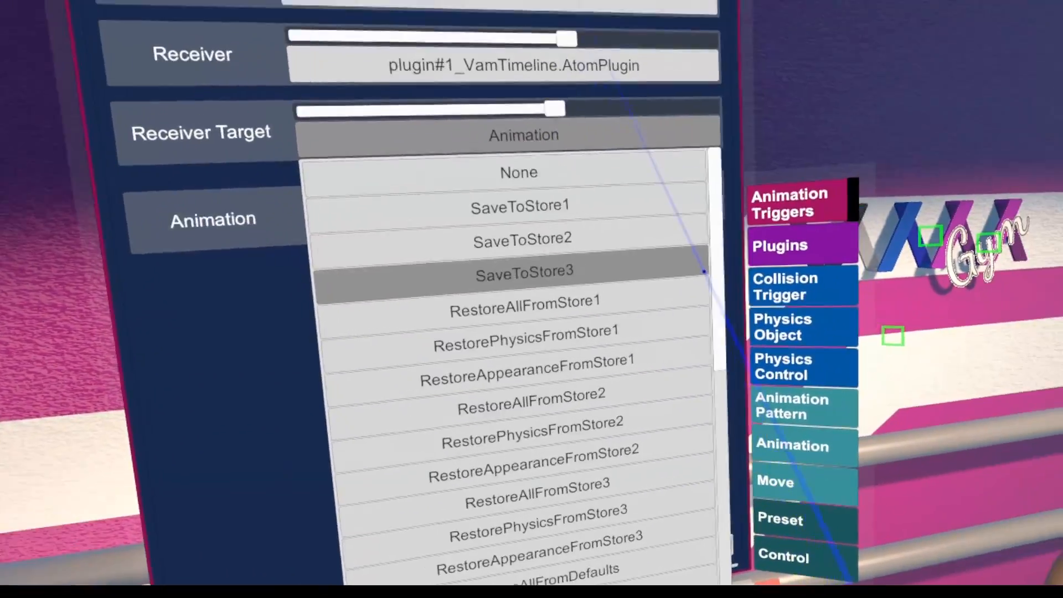
scroll(710, 265, down, 10)
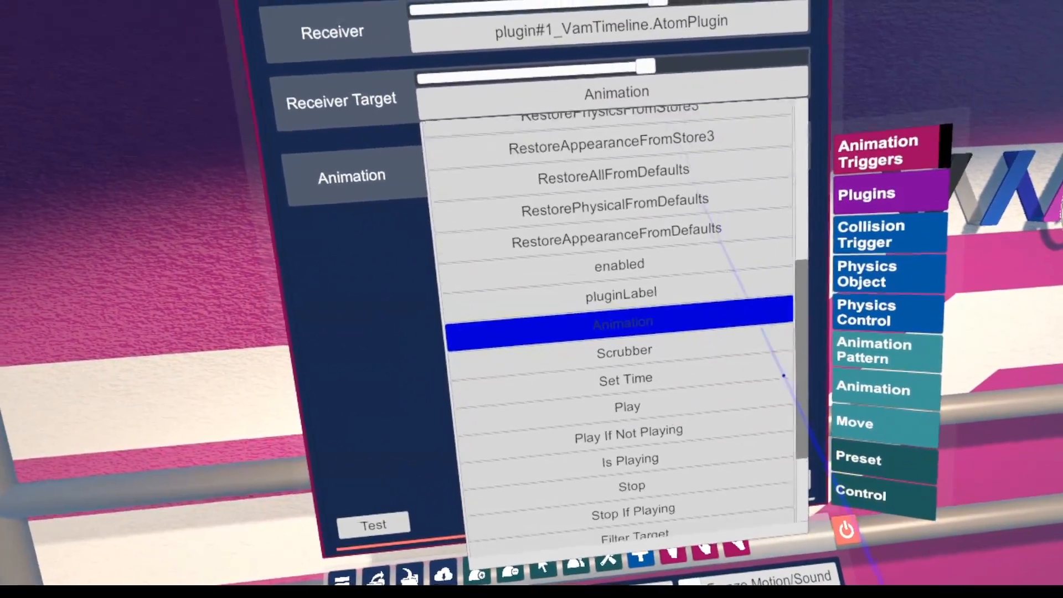
drag(792, 403, 792, 413)
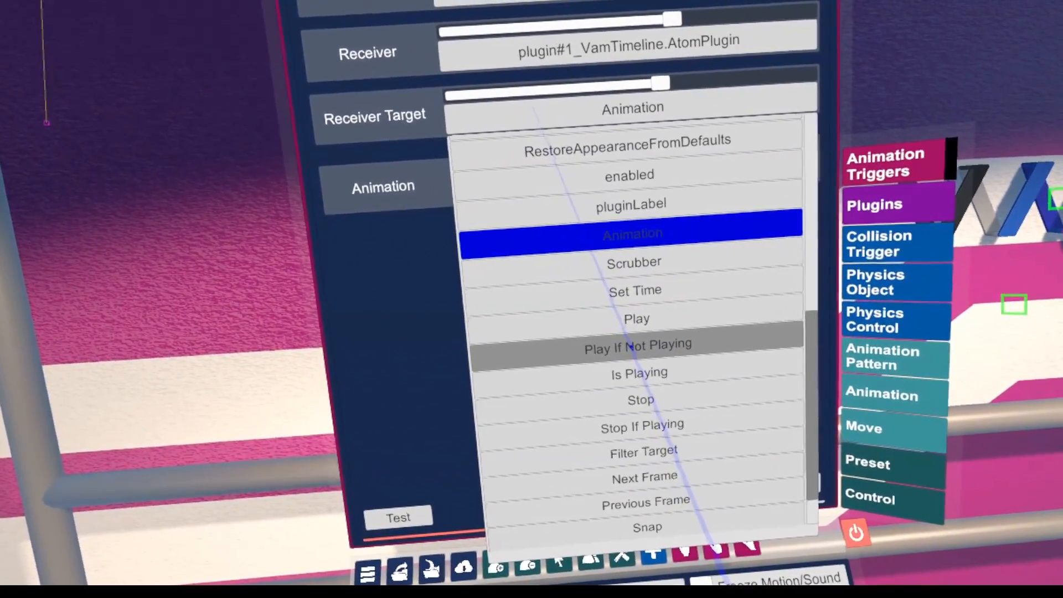
click(622, 348)
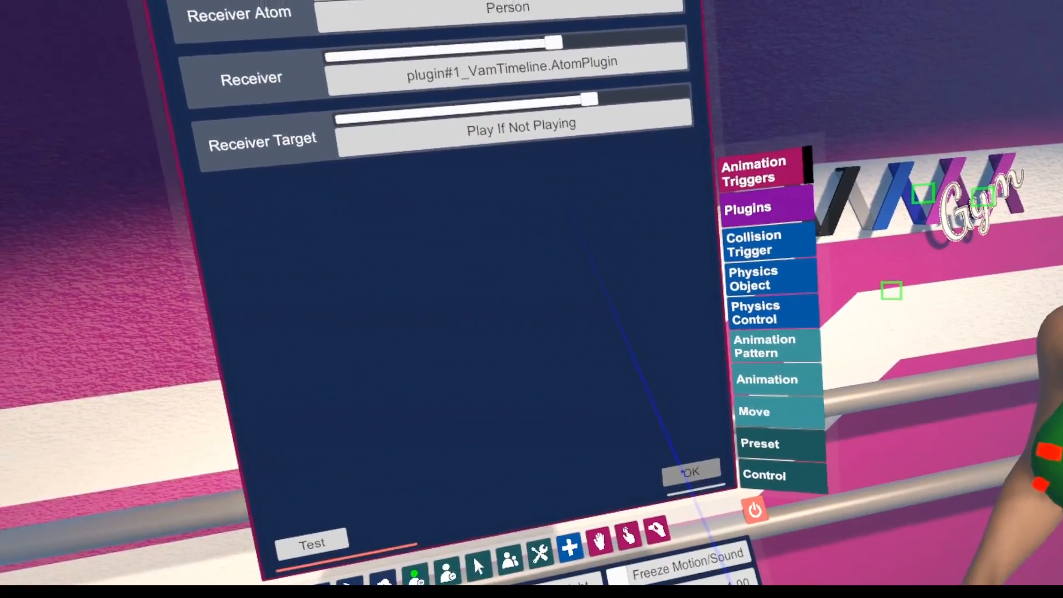
click(783, 487)
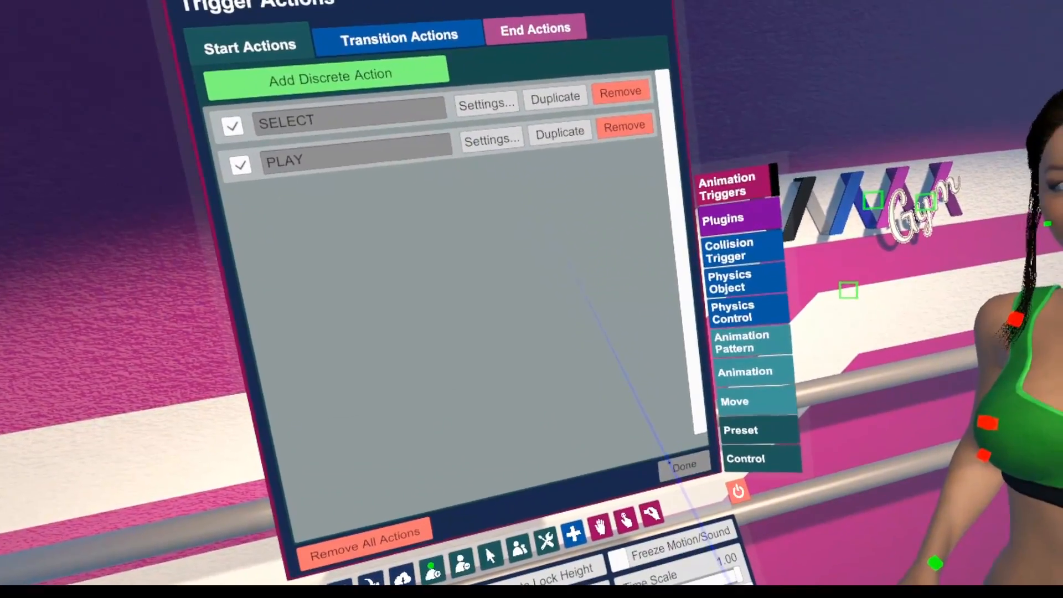
click(745, 559)
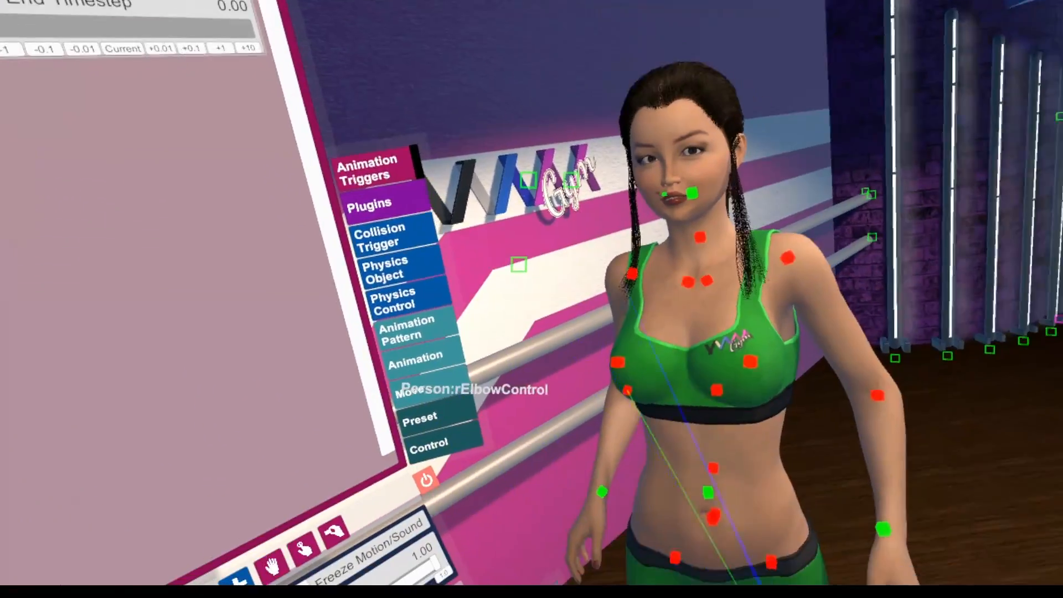
Check the KneeBends animation's length in the Person's VamTimeline animation settings
click(708, 492)
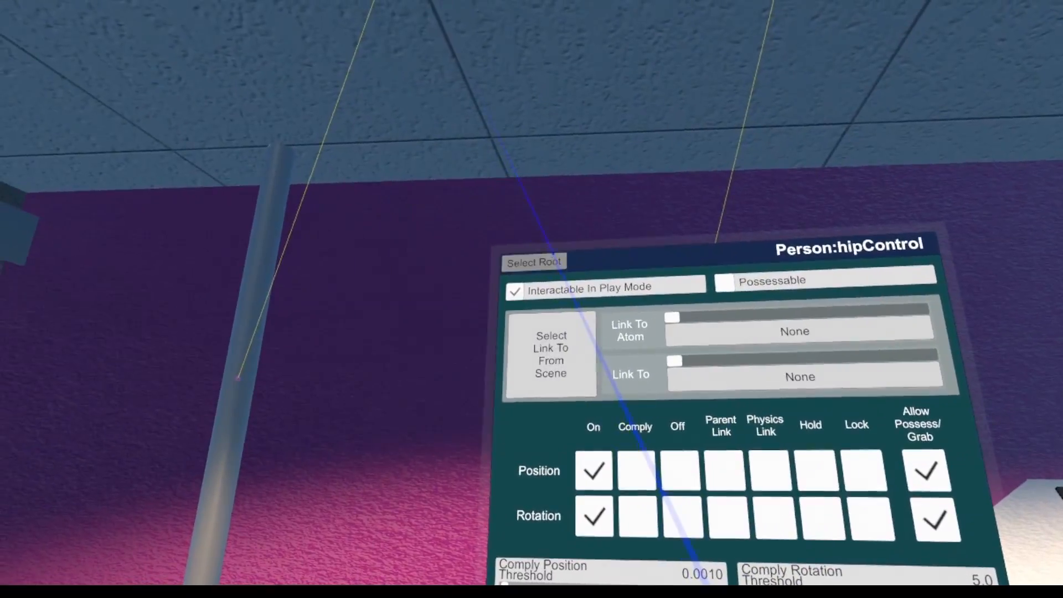
click(552, 256)
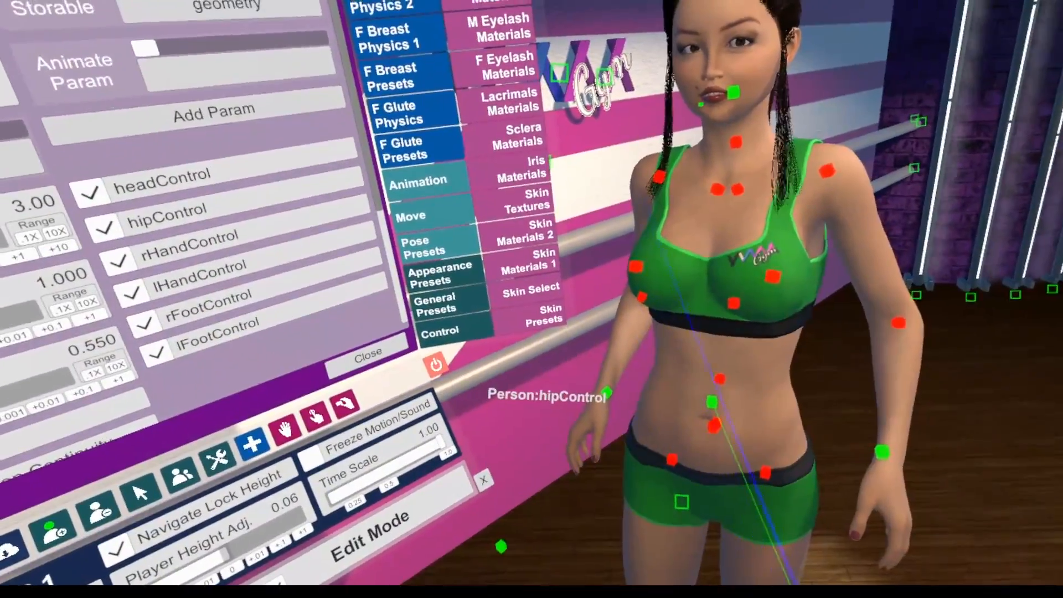
click(713, 402)
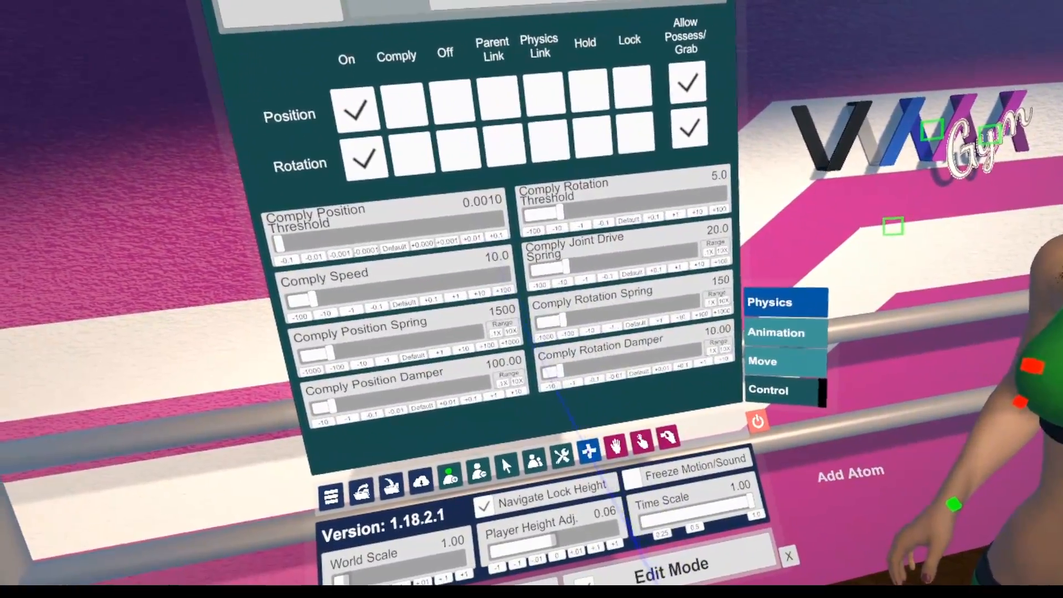
Reselect the AnimationPattern and set the ANIM trigger's start and end timesteps to 5.00
click(571, 470)
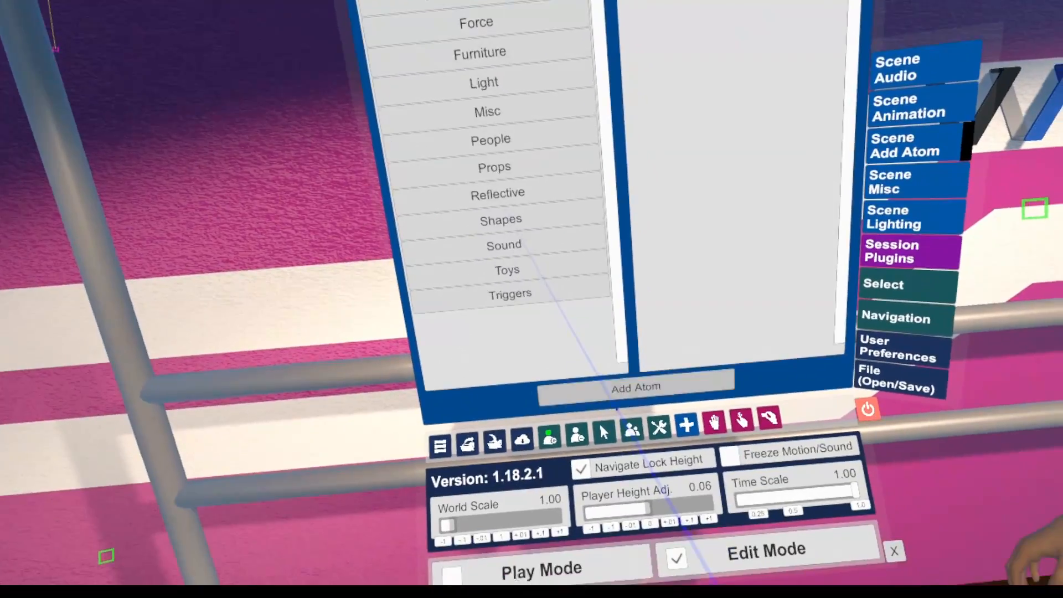
click(631, 430)
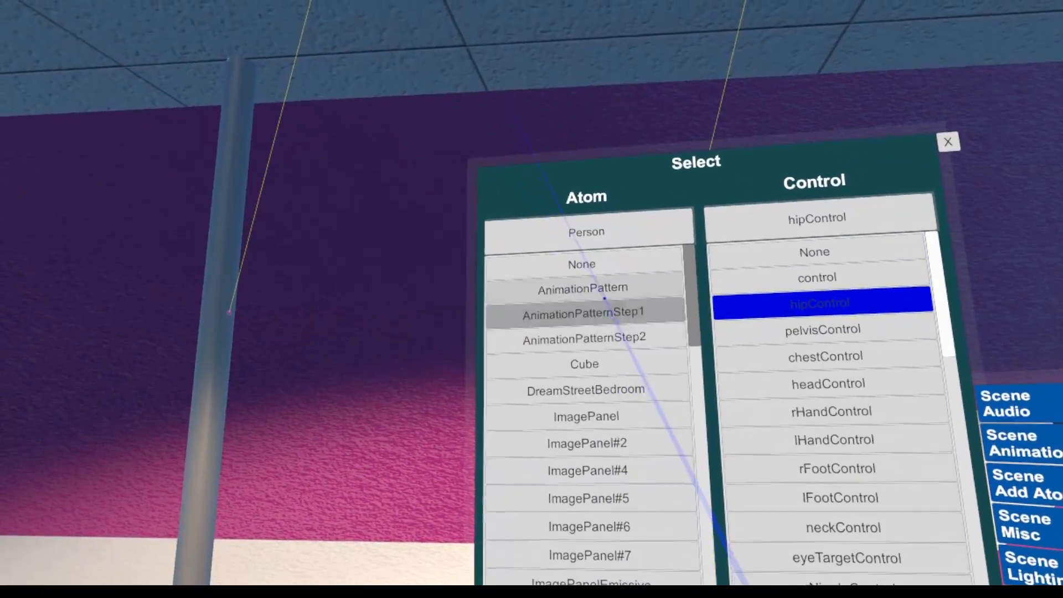
click(586, 289)
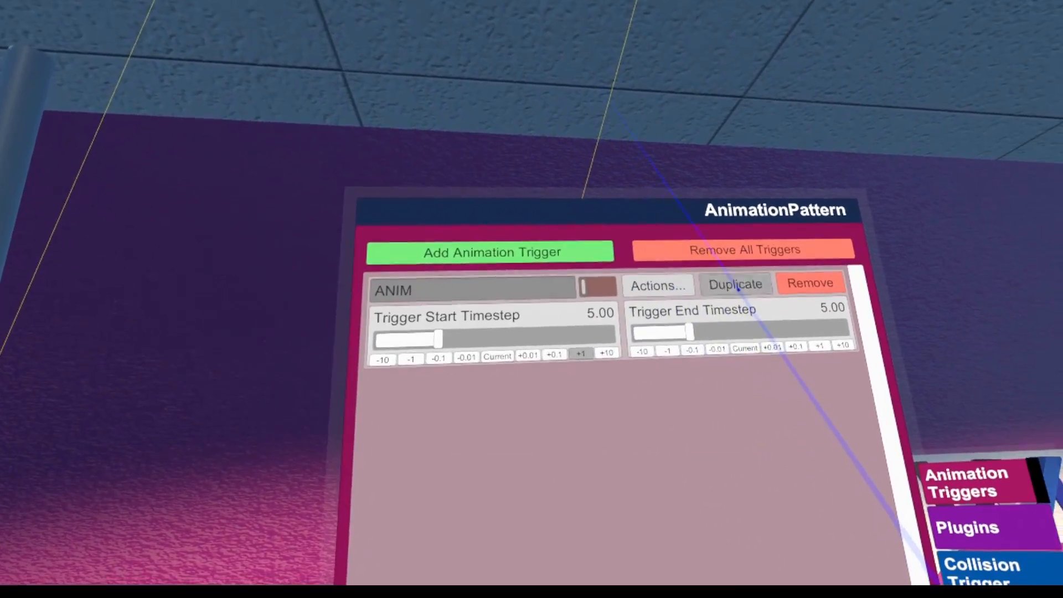
Duplicate the ANIM animation trigger and rename the copy STOP
click(736, 284)
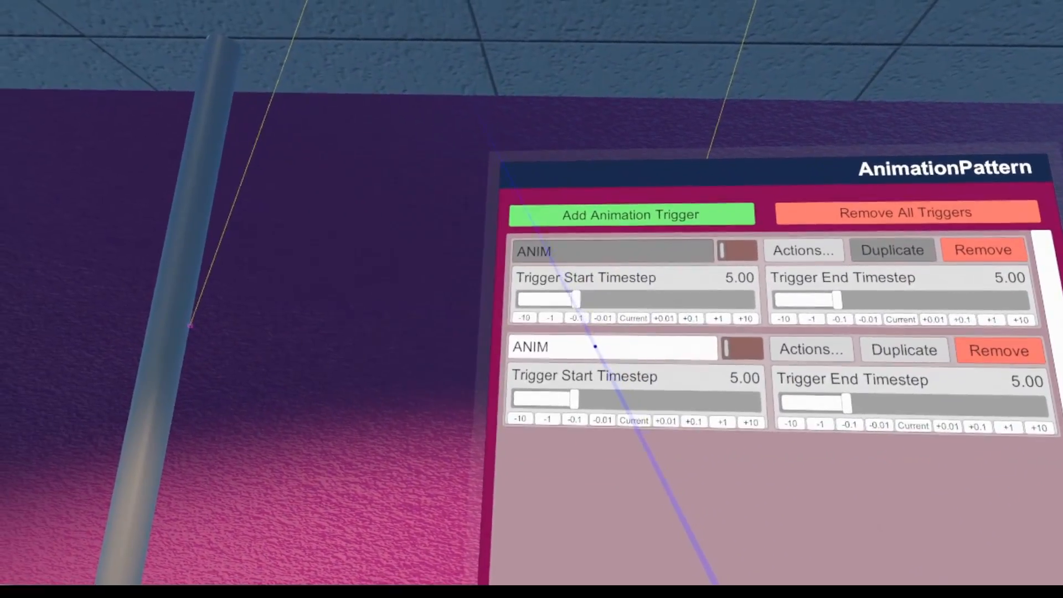
click(590, 333)
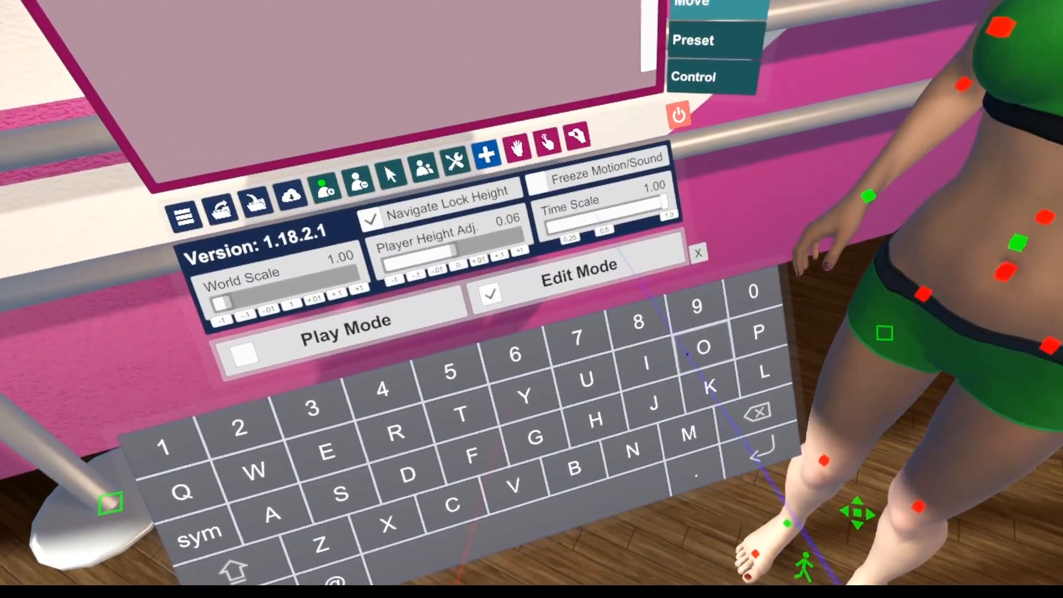
click(689, 352)
click(755, 333)
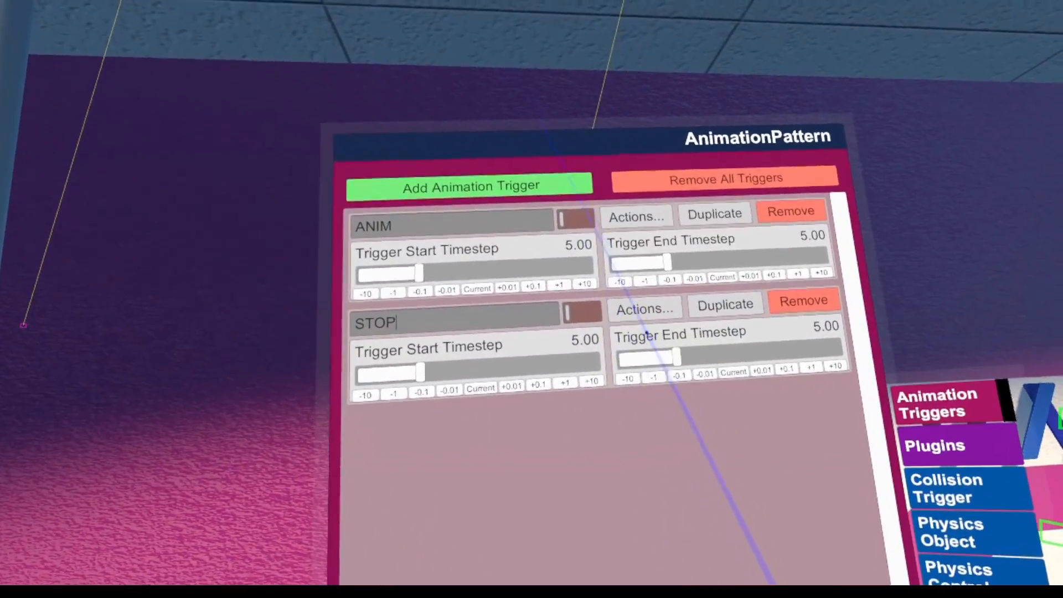
Remove PLAY from the STOP trigger's start actions and set the SELECT action's receiver target to Stop If Playing
click(645, 308)
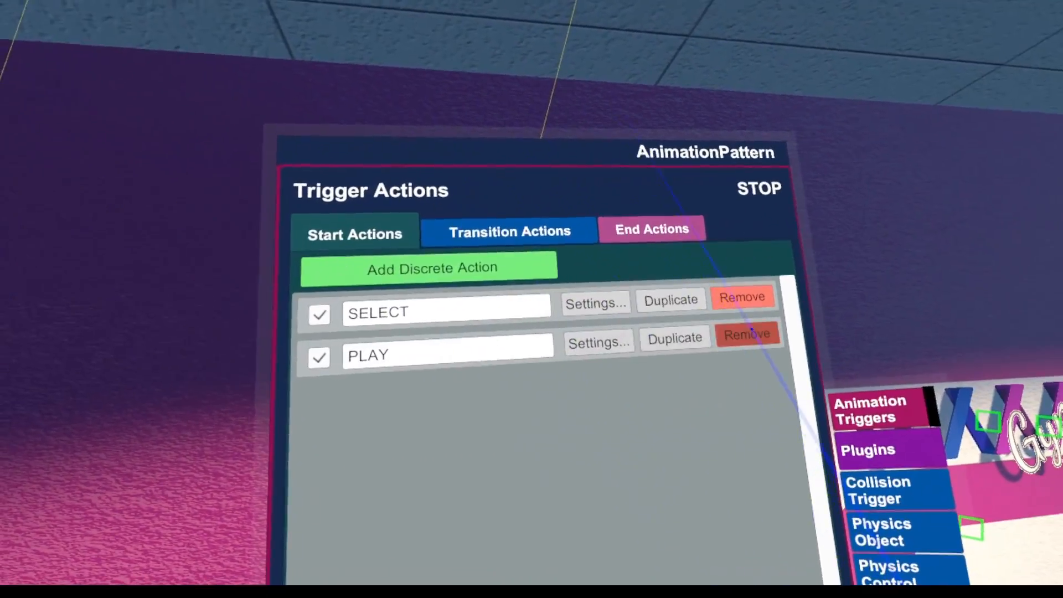
click(954, 375)
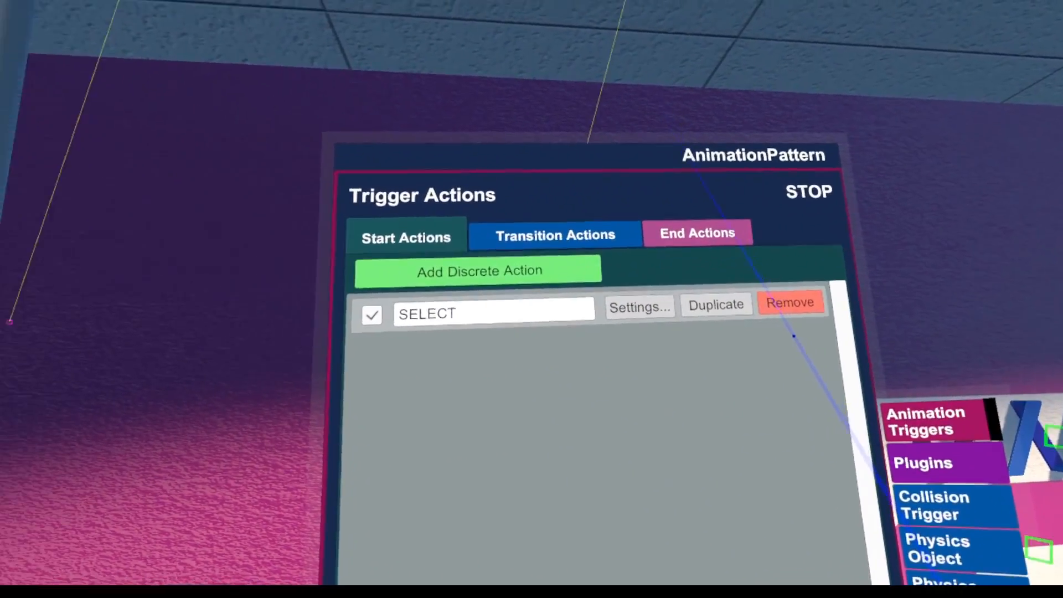
click(776, 331)
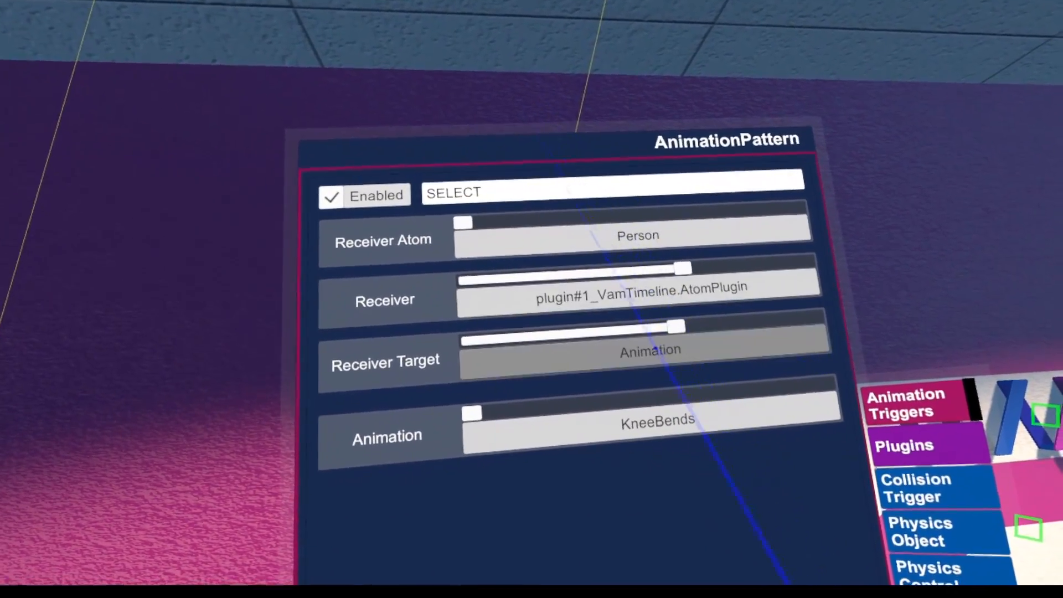
click(671, 363)
drag(719, 289, 799, 388)
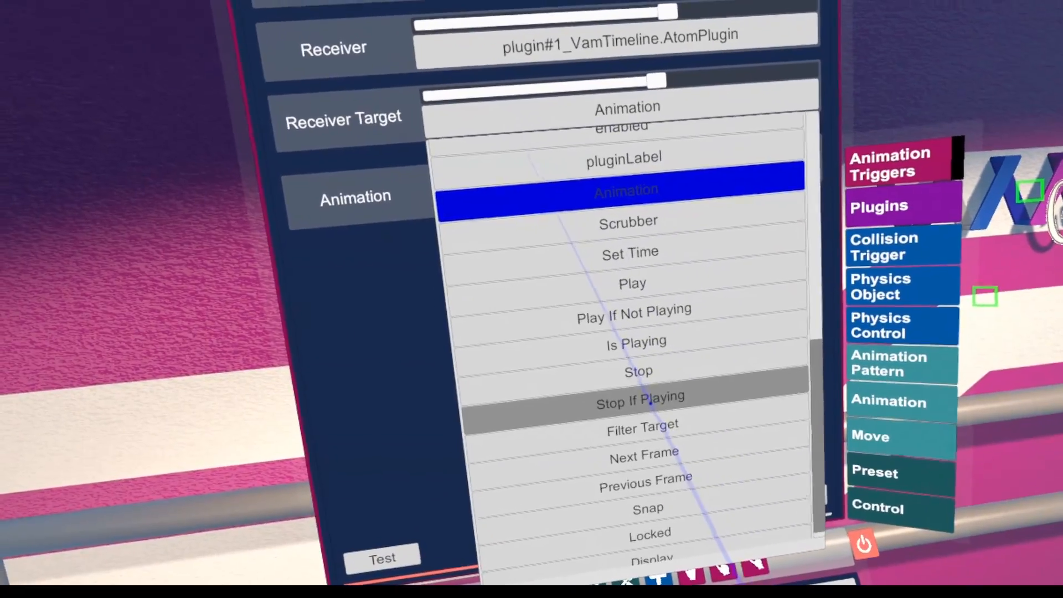
click(609, 396)
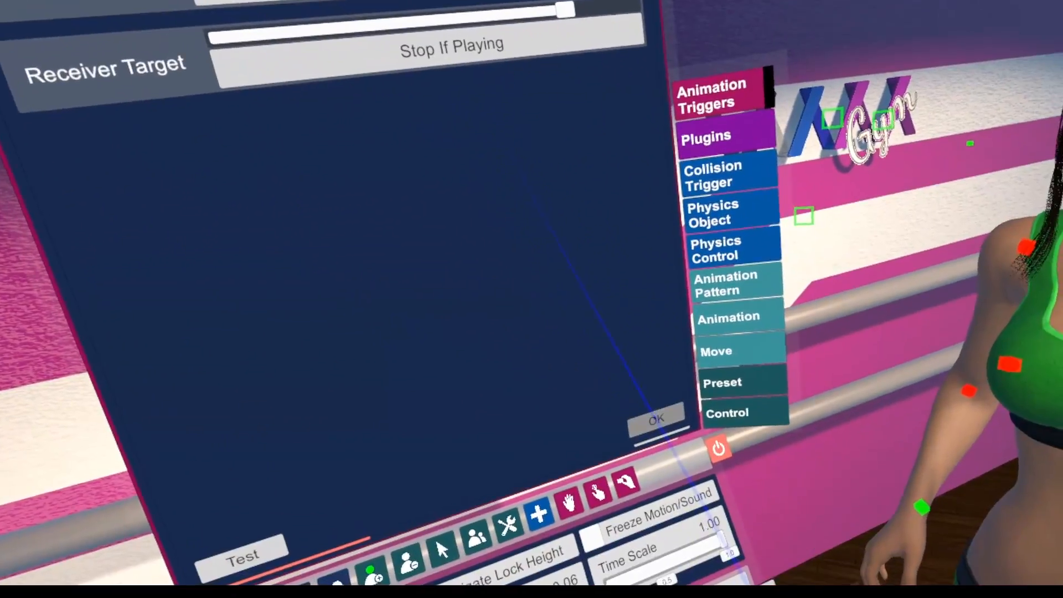
click(655, 419)
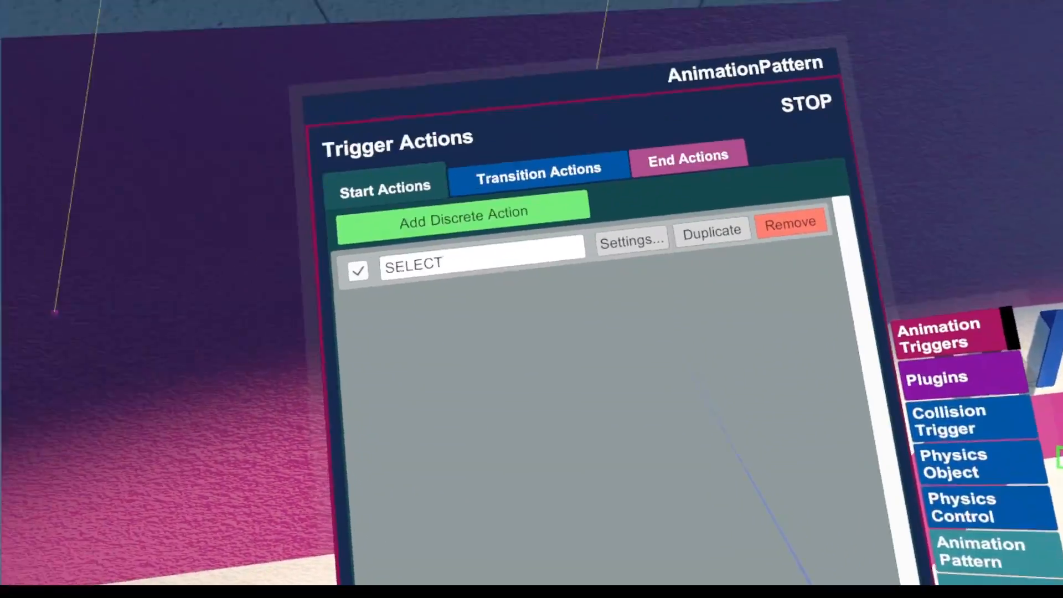
Rename the STOP trigger's remaining start action from SELECT to STOP and finish editing its actions
click(607, 342)
drag(607, 341, 544, 324)
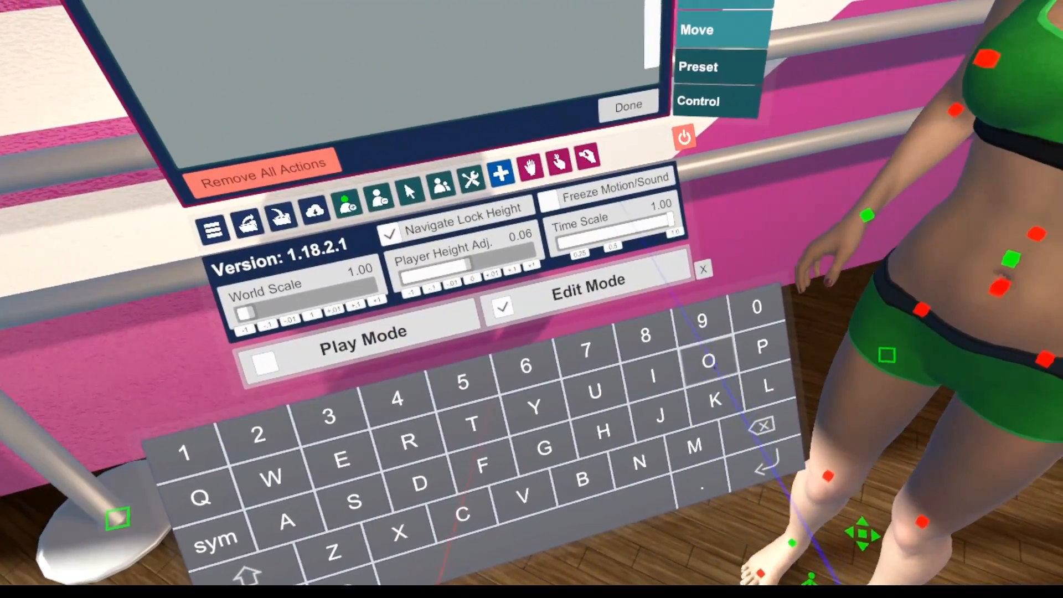
click(714, 366)
click(764, 352)
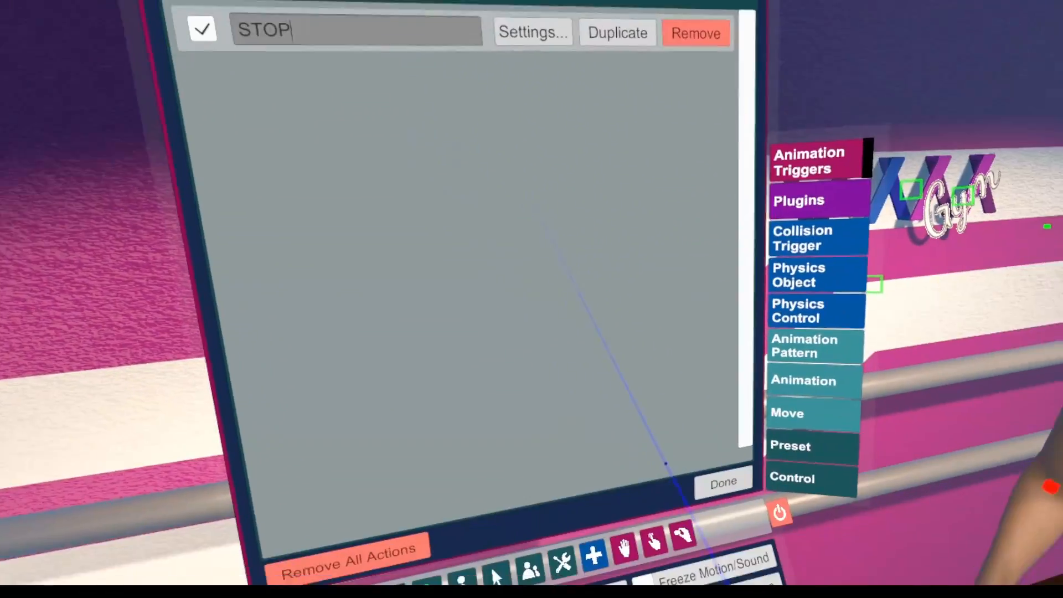
click(722, 481)
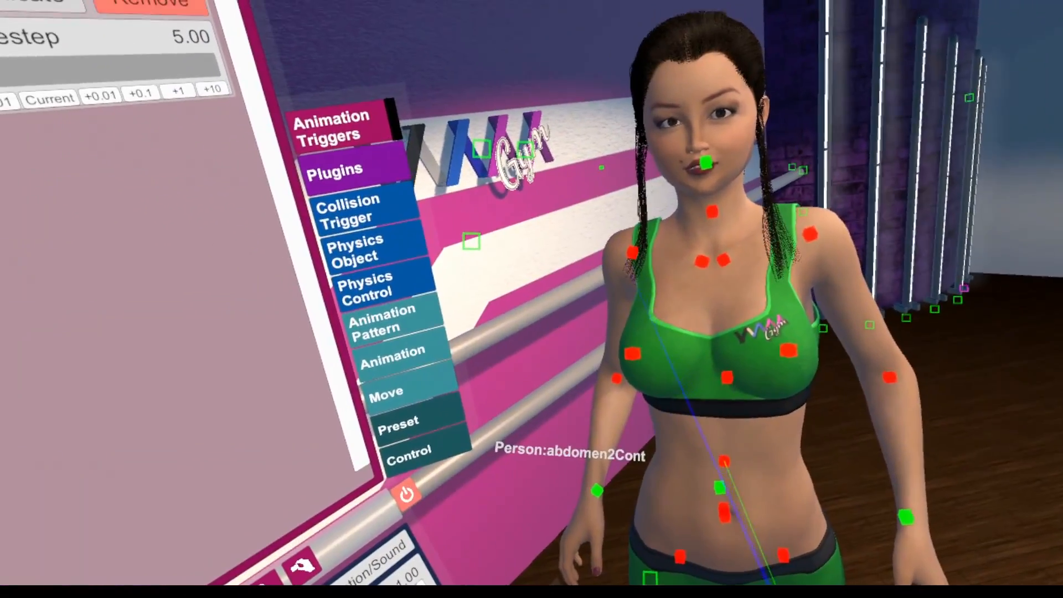
Select the Person's root, review its VamTimeline animation settings and toggle the display of the control targets
click(722, 494)
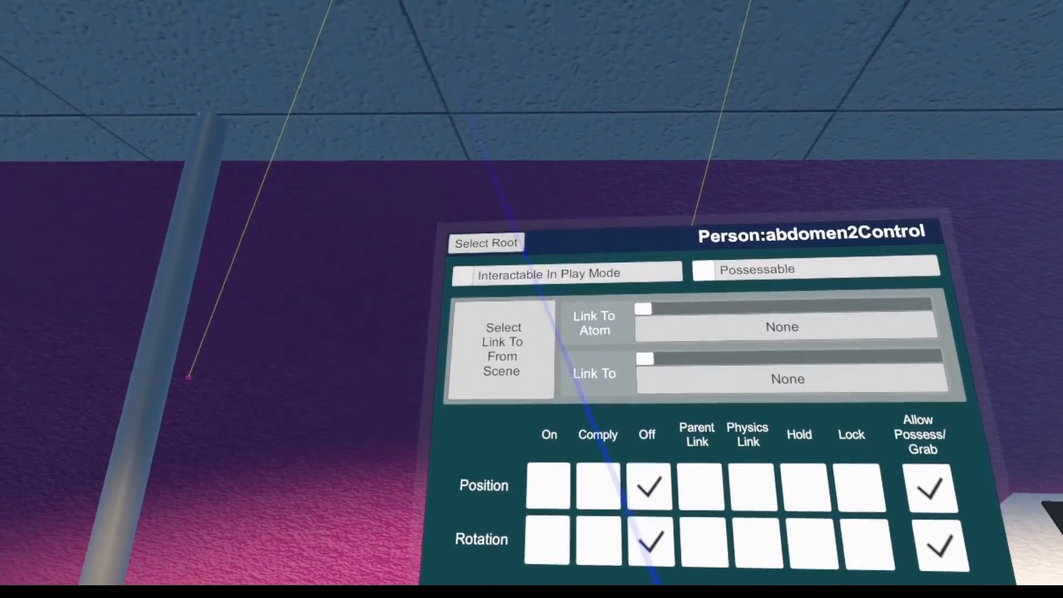
click(512, 248)
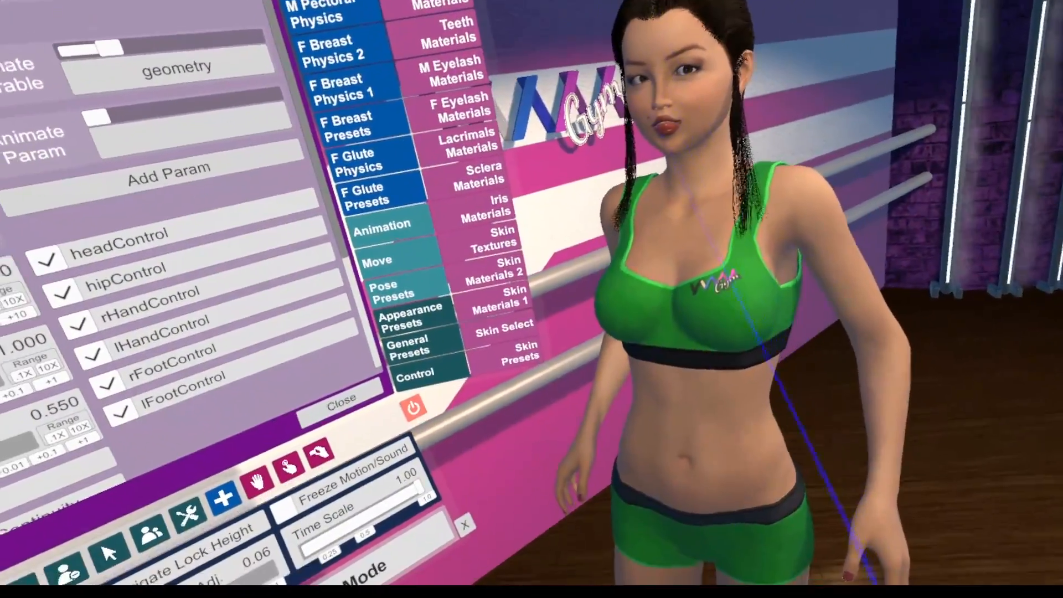
key(t)
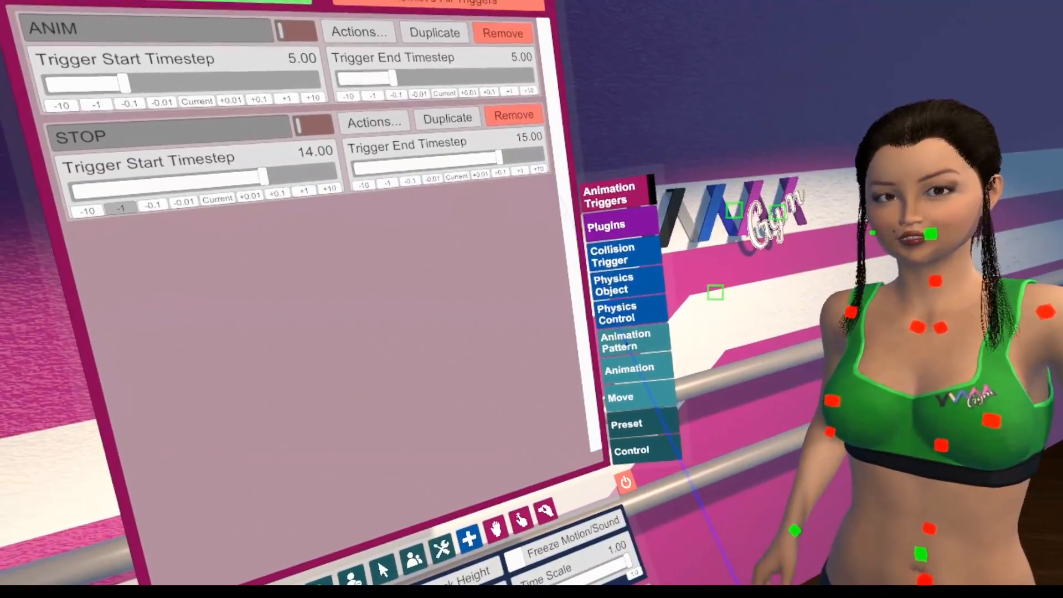
Play the AnimationPattern from its settings to test the ANIM and STOP triggers
click(627, 342)
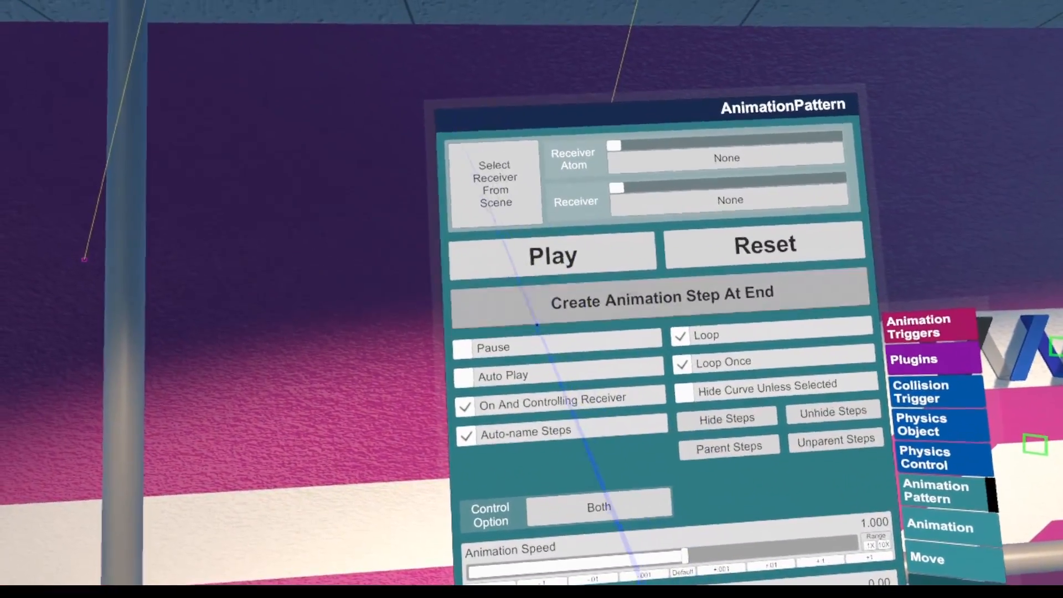
click(521, 255)
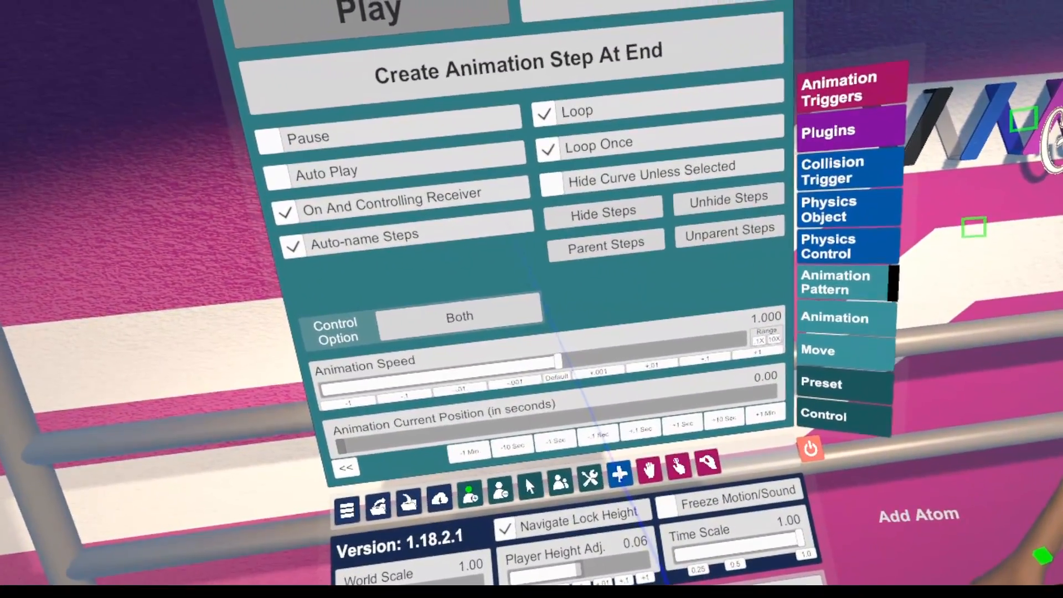
Add a SimpleSign atom from the Misc category and load the VamTimeline controller plugin on it
click(599, 470)
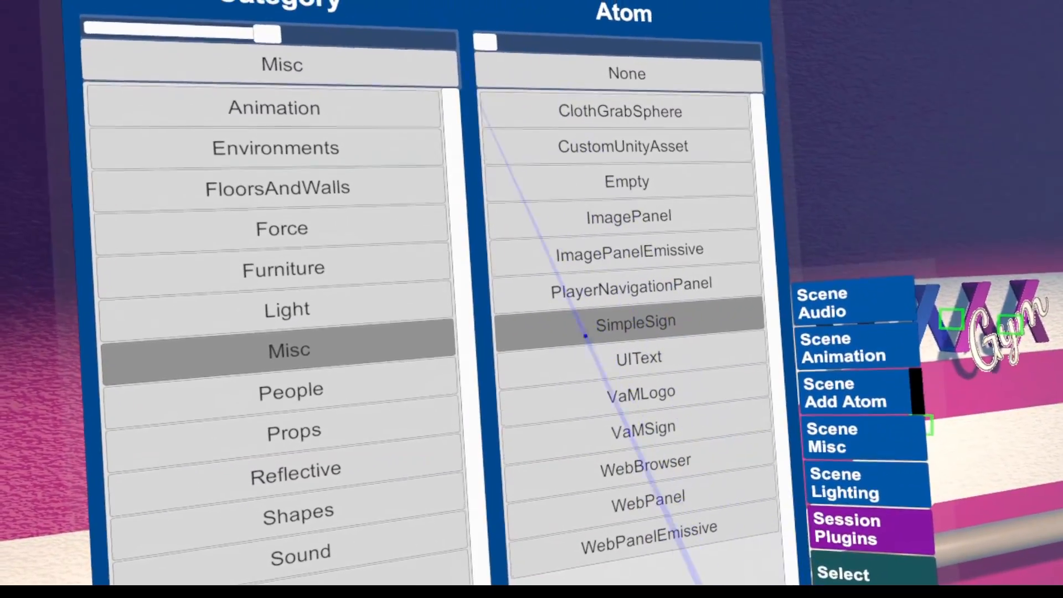
click(613, 326)
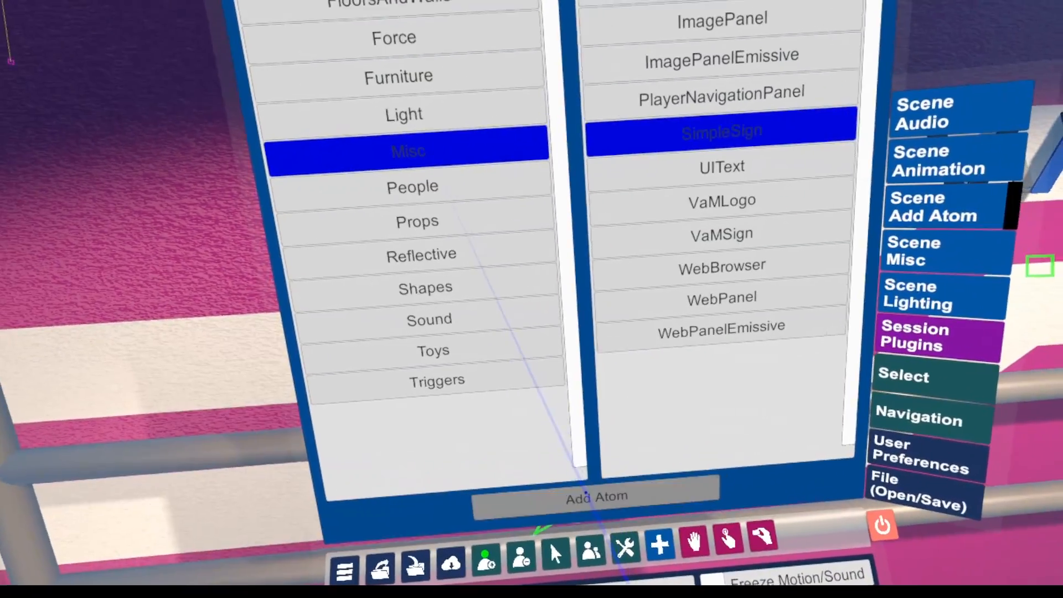
click(585, 494)
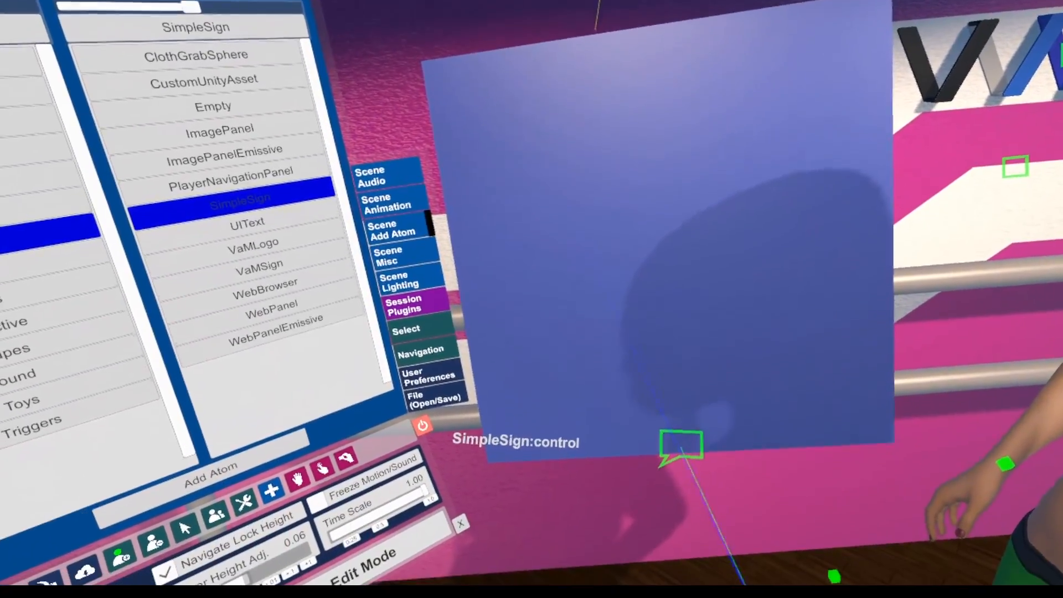
click(669, 493)
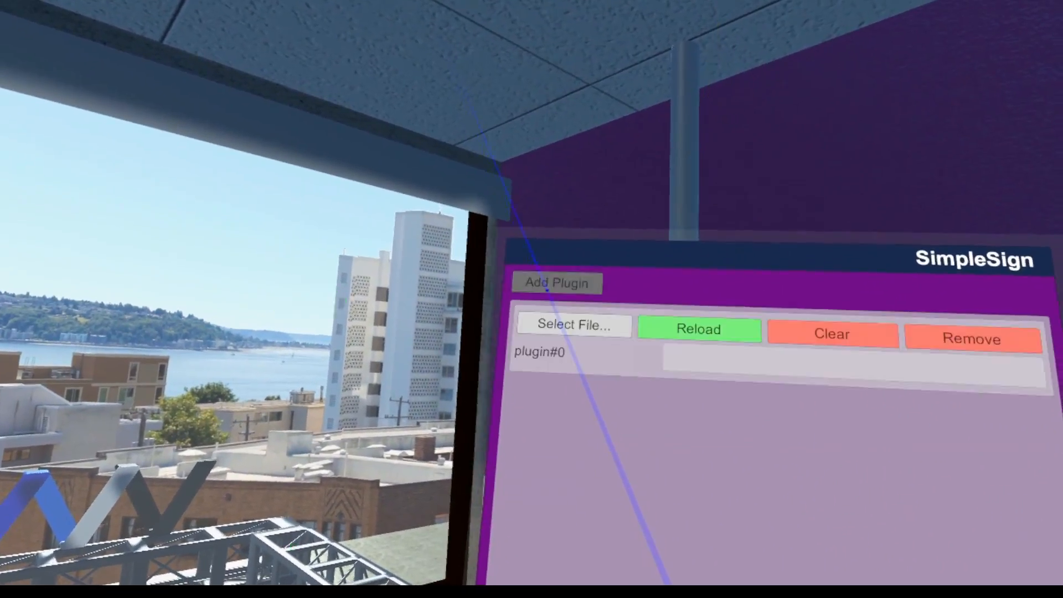
click(546, 321)
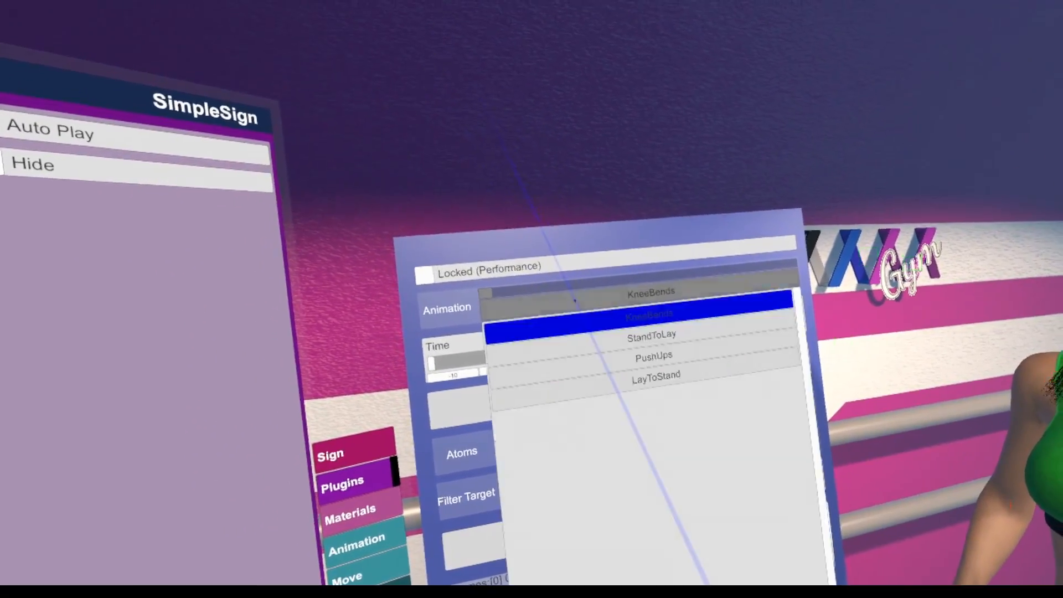
Use the sign's control panel to play StandToLay and switch between the Person's animations
click(576, 293)
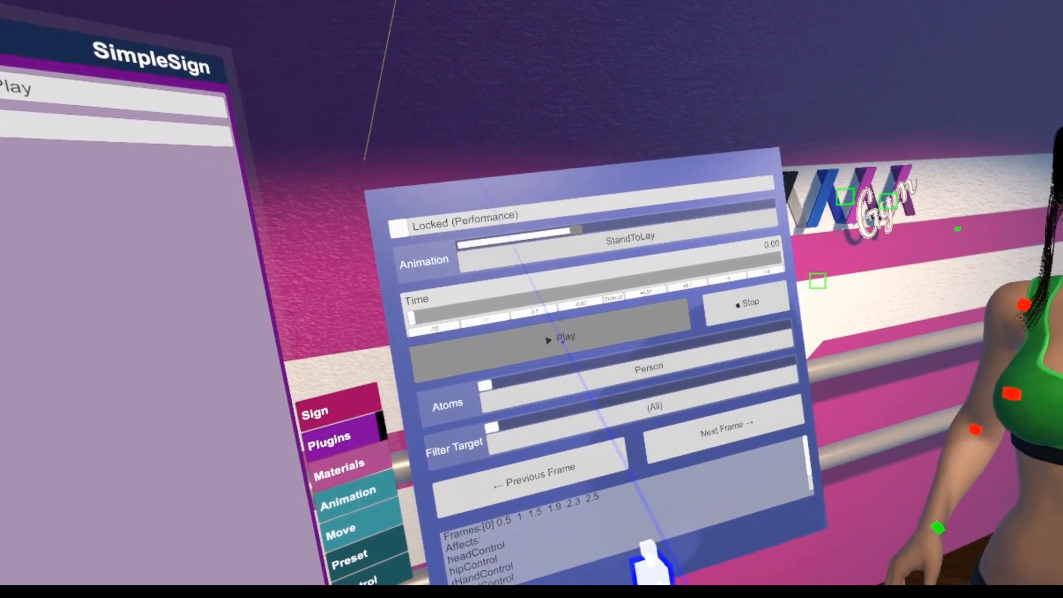
click(568, 365)
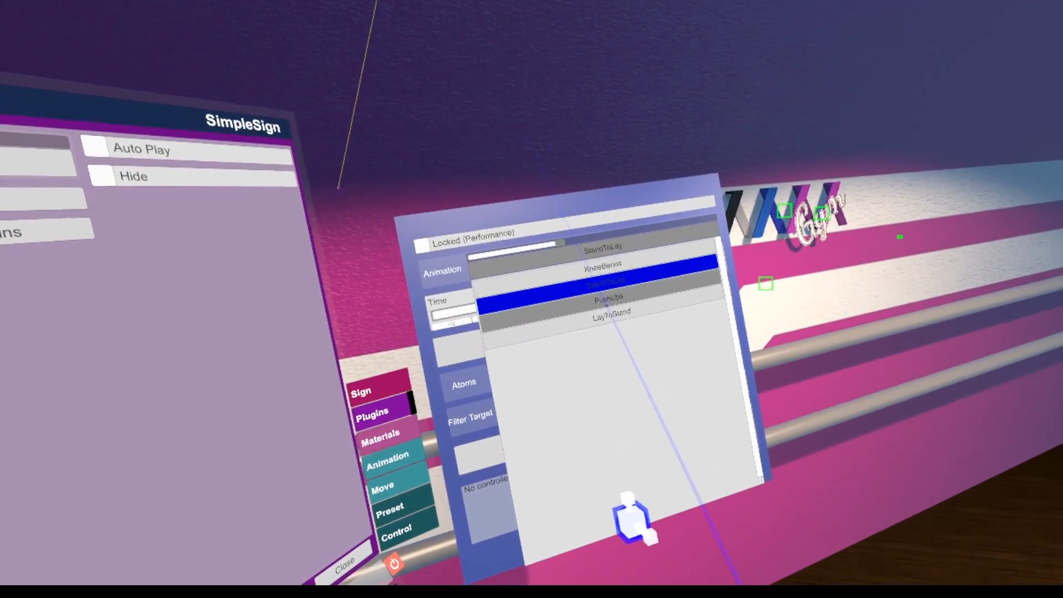
click(556, 319)
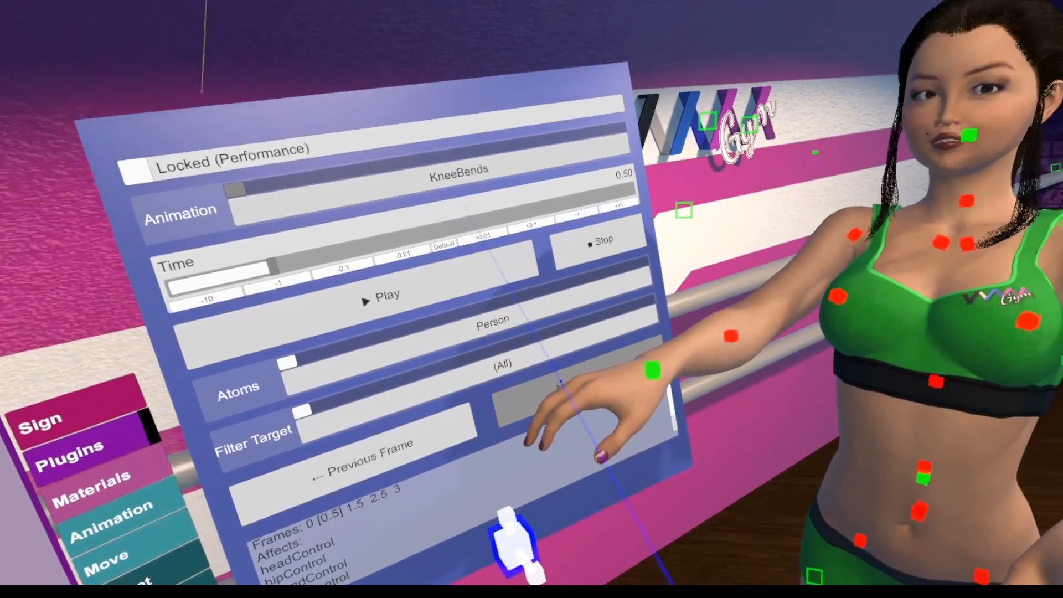
Step KneeBends forward to frame 1.5 and back to frame 0 on the sign, and close the sign's plugin settings
click(615, 386)
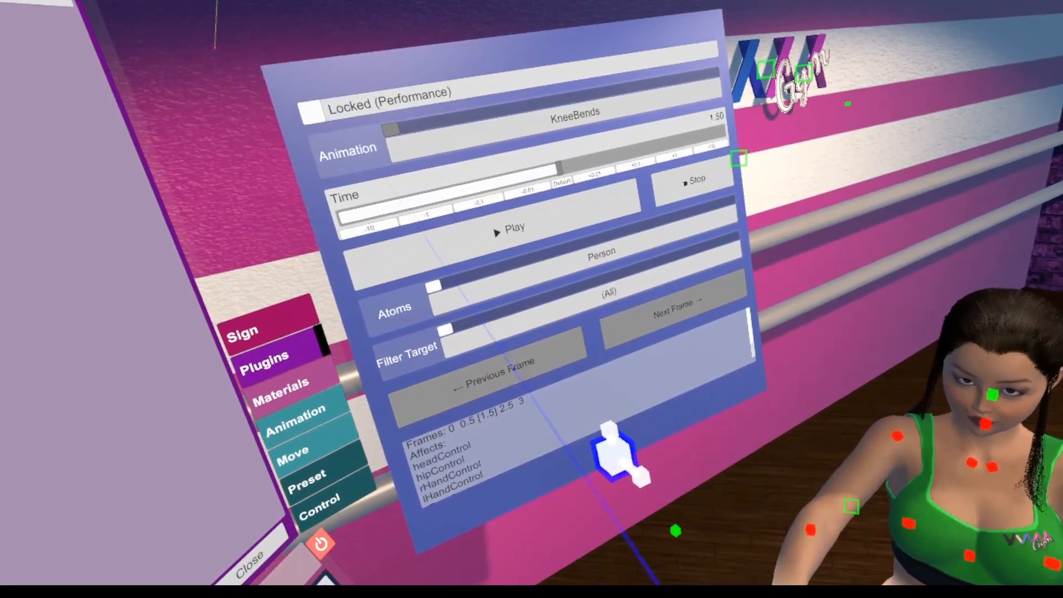
click(382, 429)
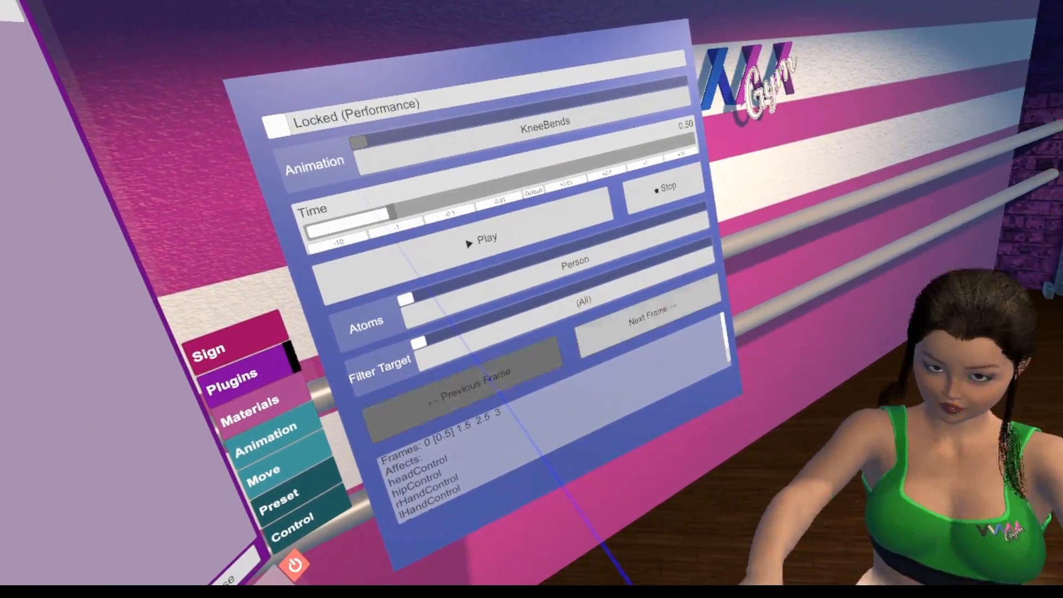
click(465, 387)
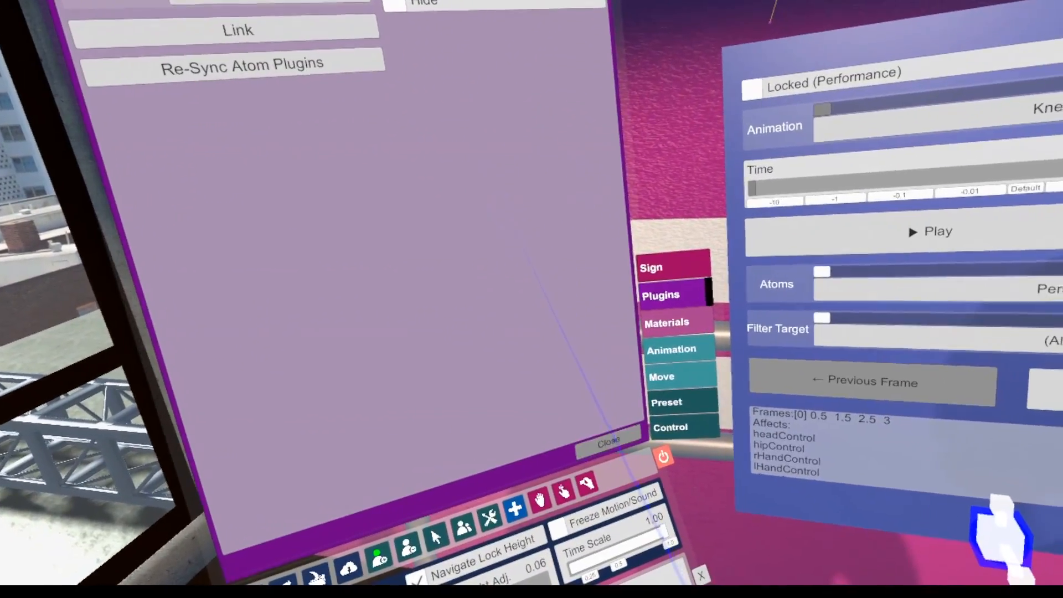
click(656, 435)
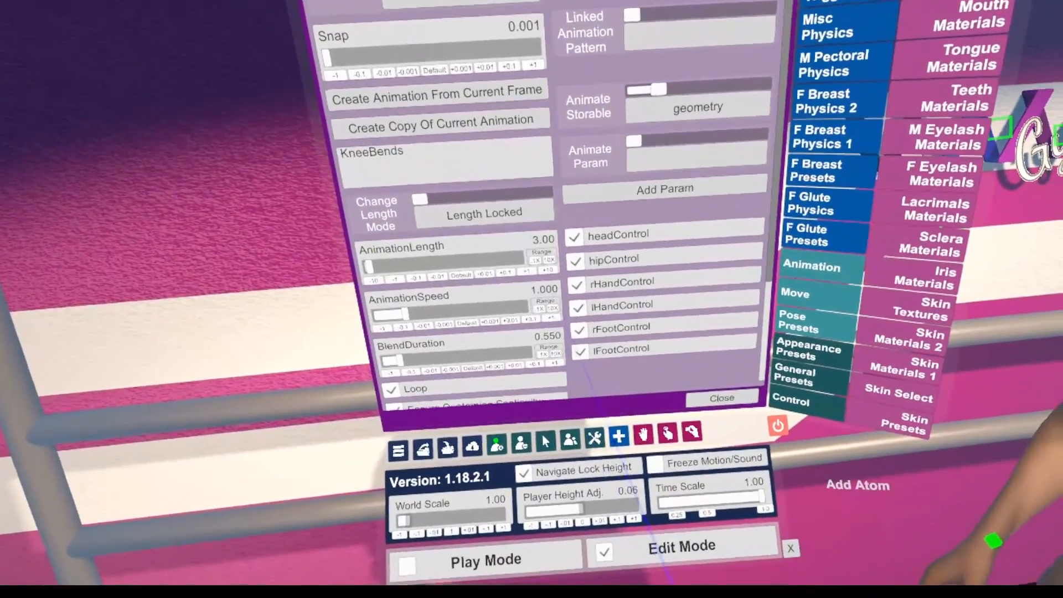
Add a second AnimationPattern atom to the scene, move it down beside the Person and select it
click(618, 437)
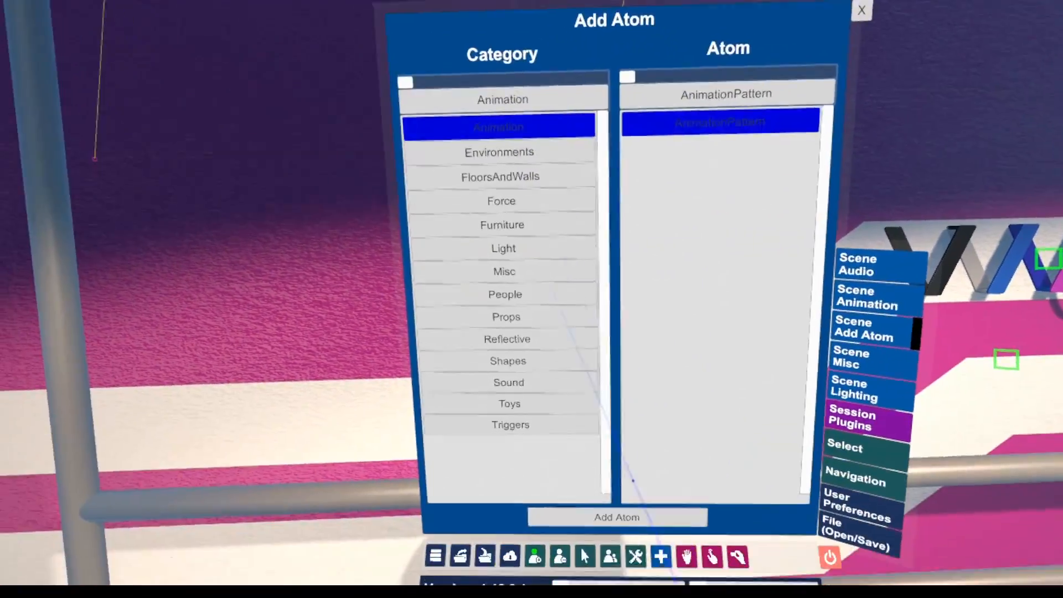
click(629, 517)
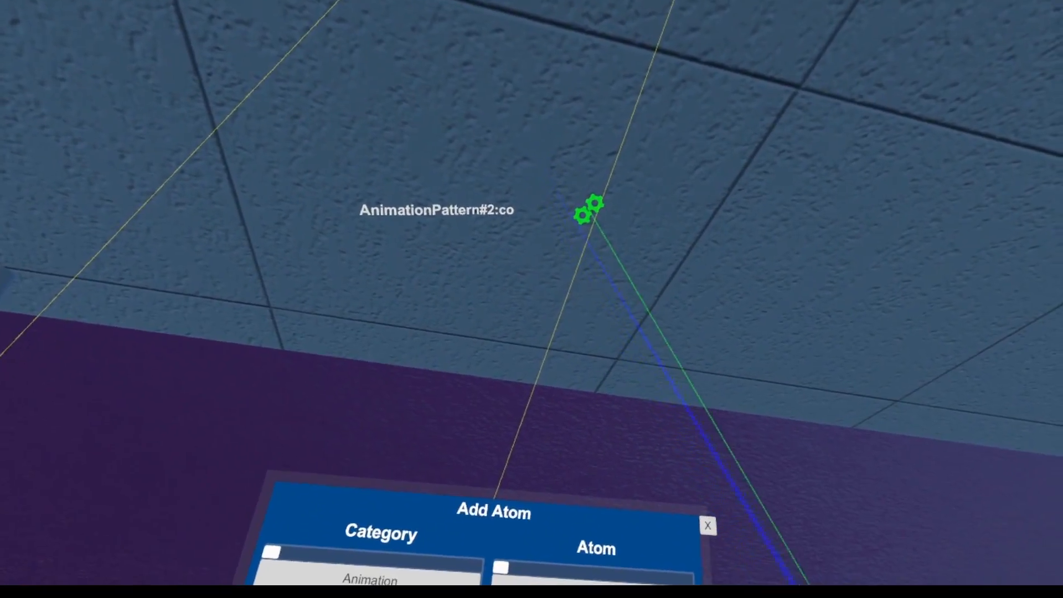
mouse_move(614, 224)
mouse_down()
mouse_move(591, 193)
mouse_move(608, 214)
mouse_up()
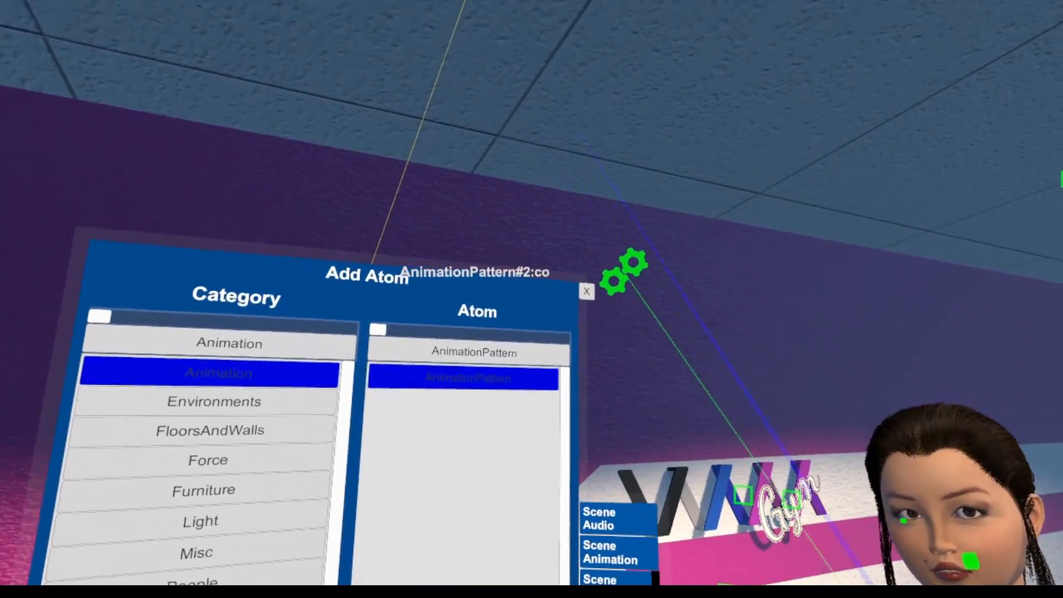
drag(655, 239, 707, 333)
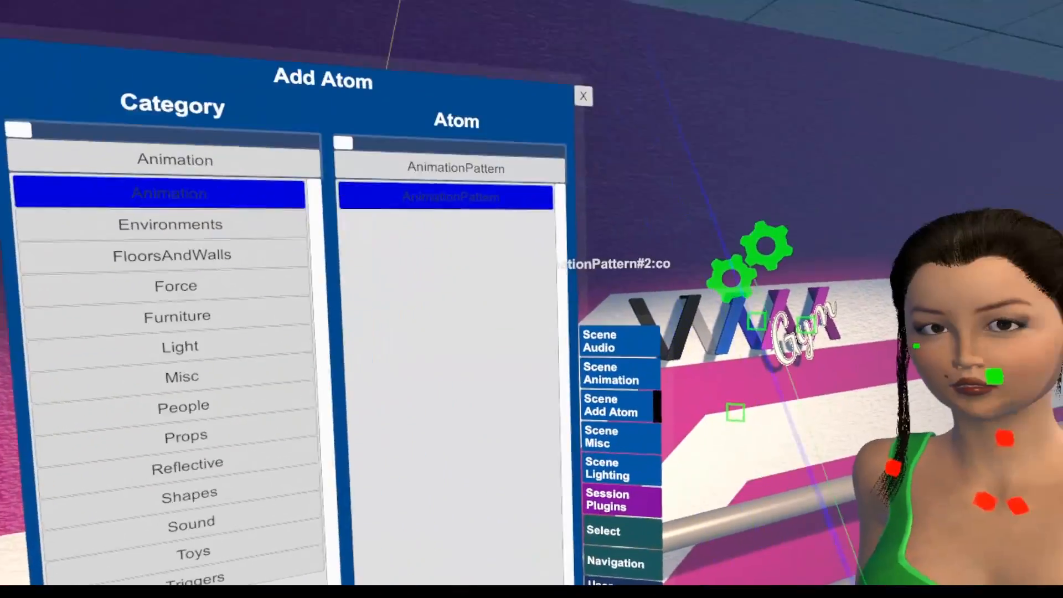
click(761, 304)
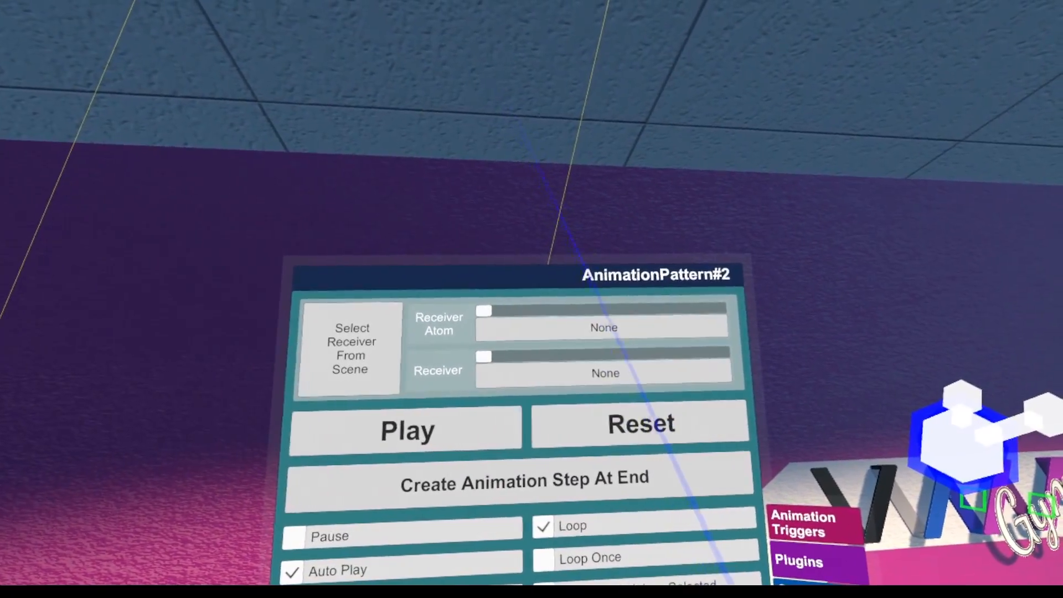
Rename the new animation pattern as LinkedPattern#2
click(646, 269)
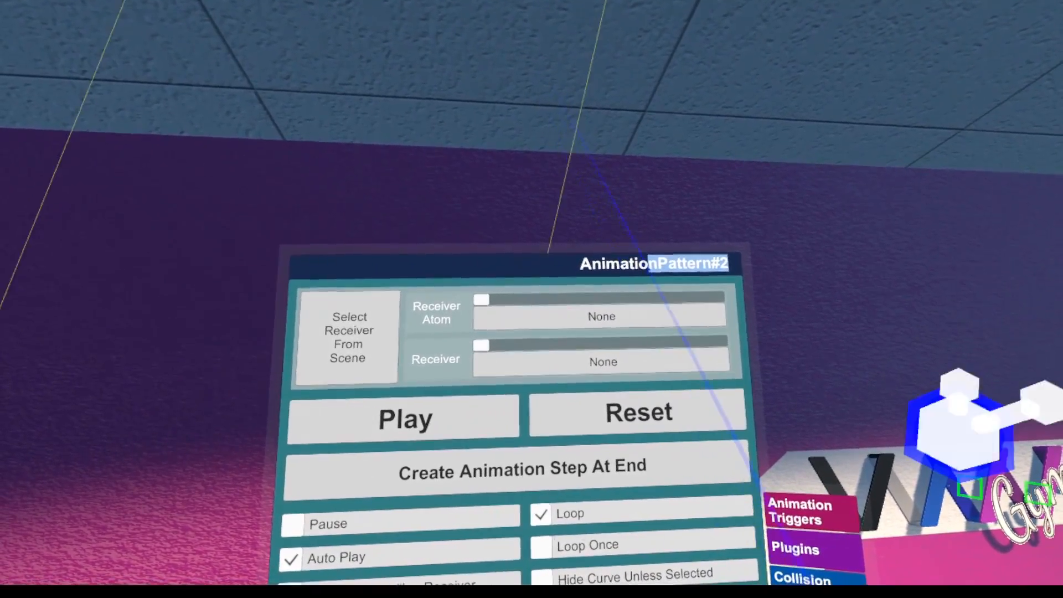
drag(659, 263, 582, 263)
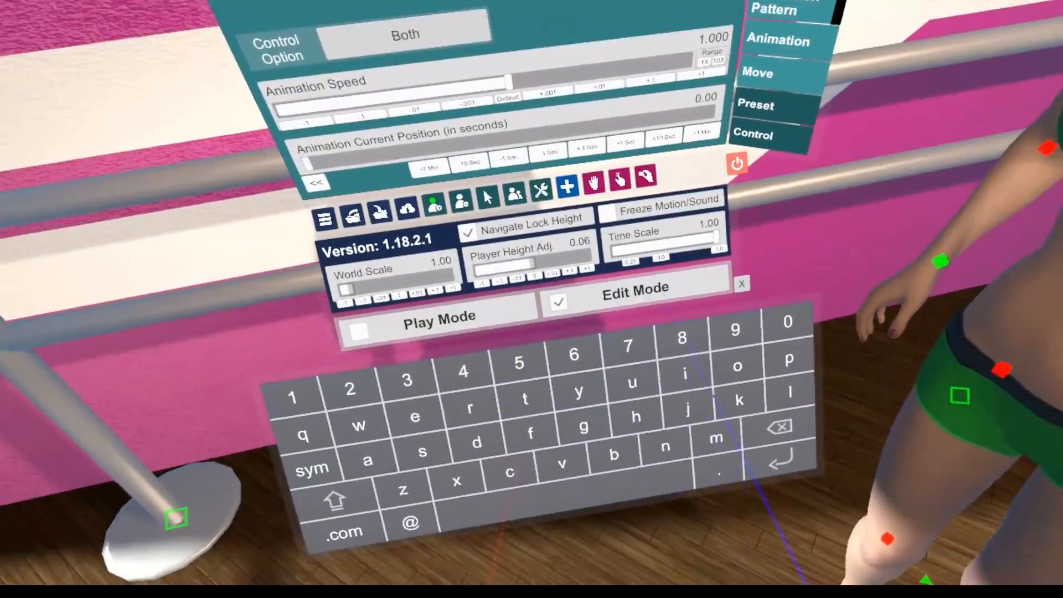
click(280, 473)
text(Linked)
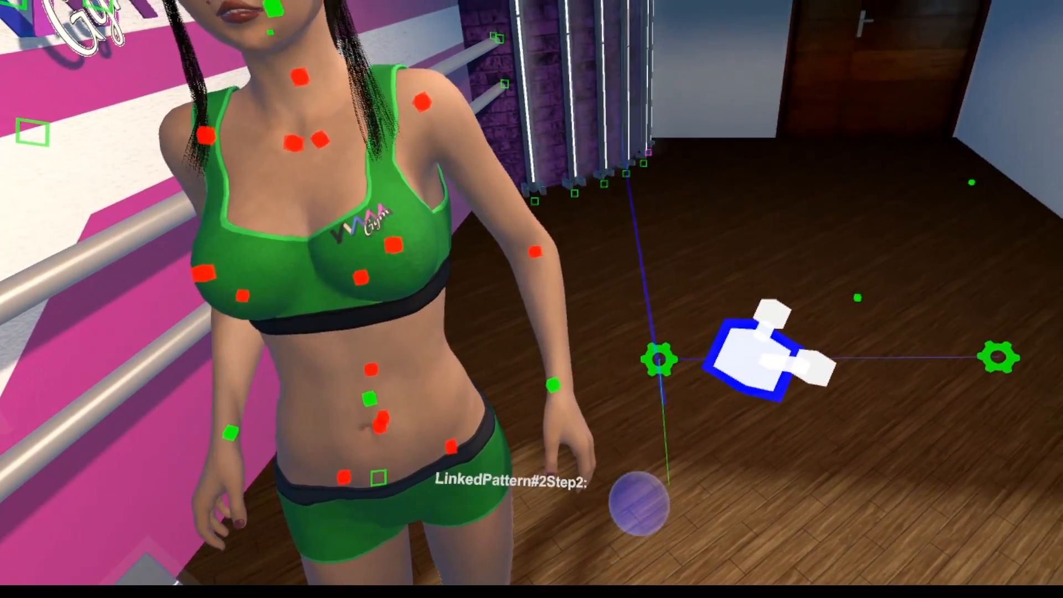
Position LinkedPattern#2's second step near the Person and lower its transition time by 1 second
drag(667, 364, 543, 446)
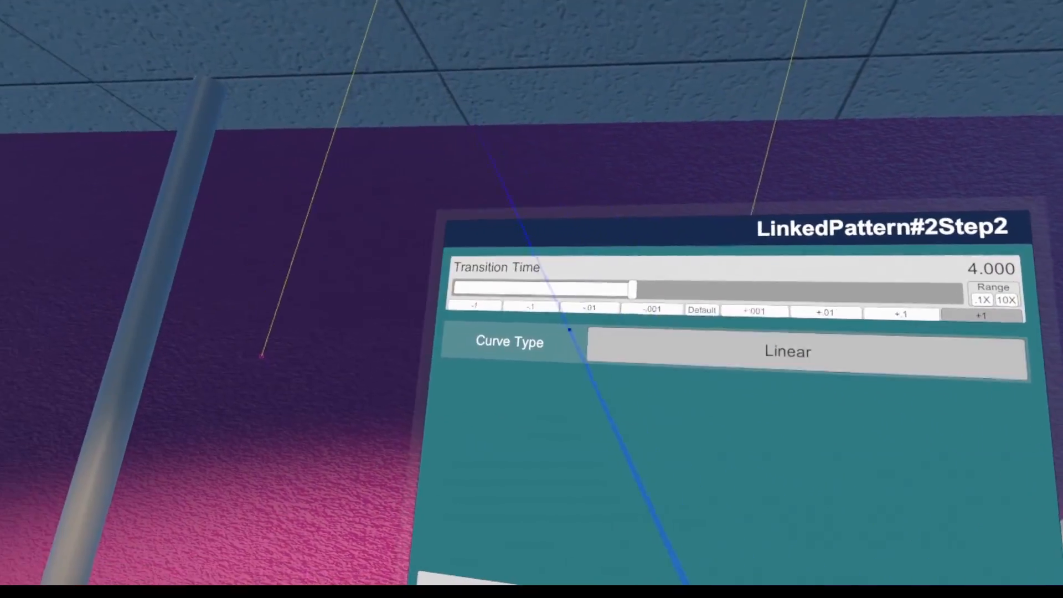
click(470, 307)
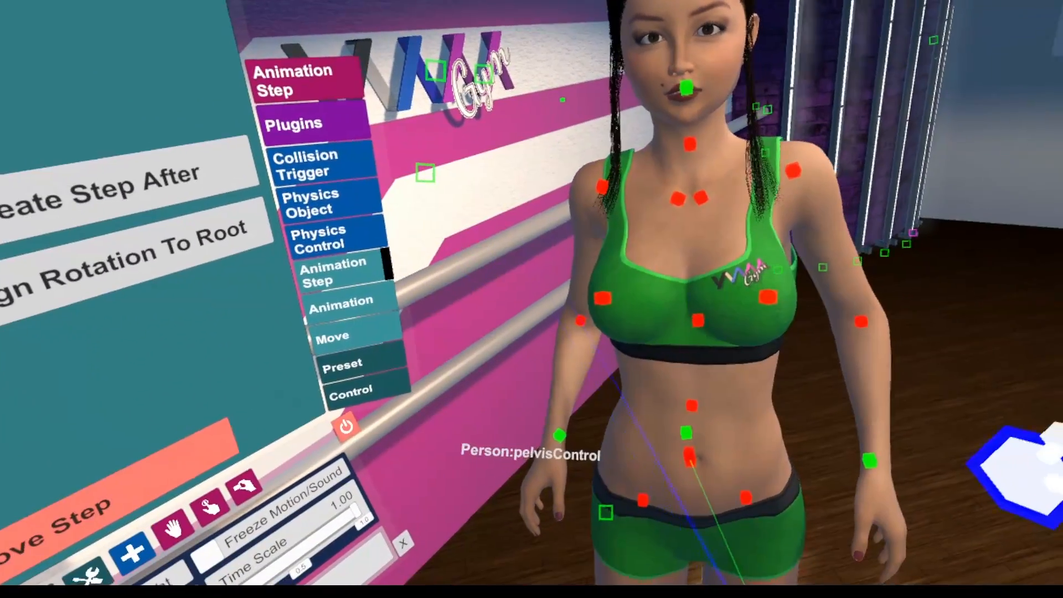
Select the Person's root and set the KneeBends animation's linked animation pattern to LinkedPattern#2
click(692, 457)
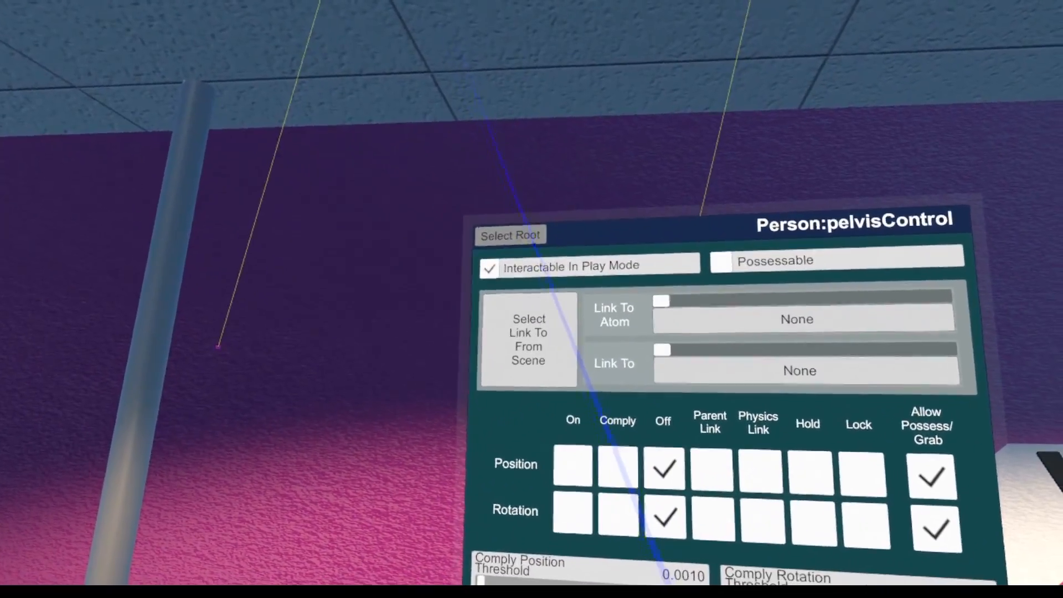
click(534, 239)
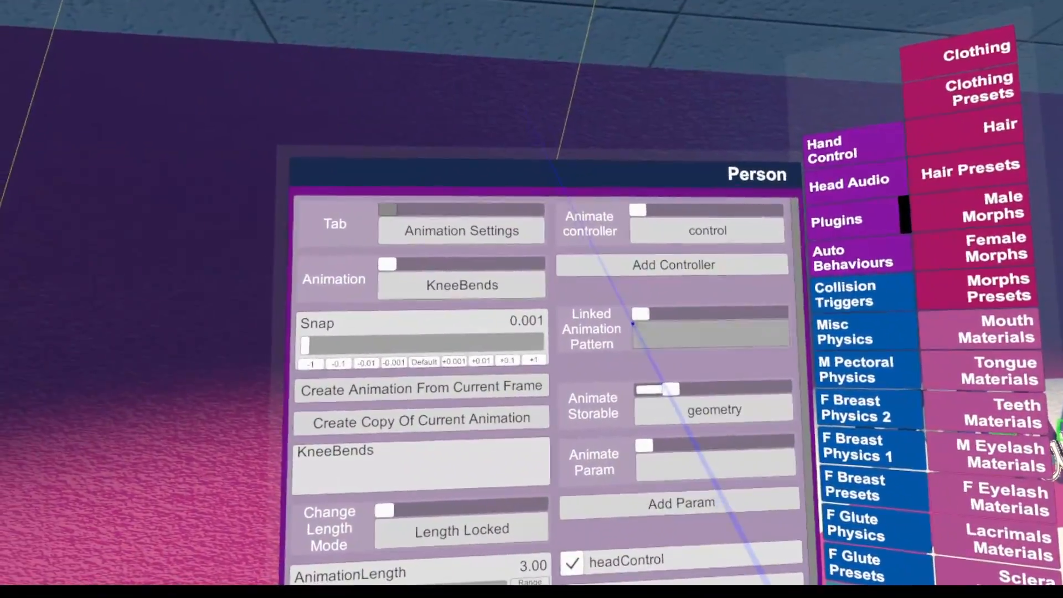
click(632, 322)
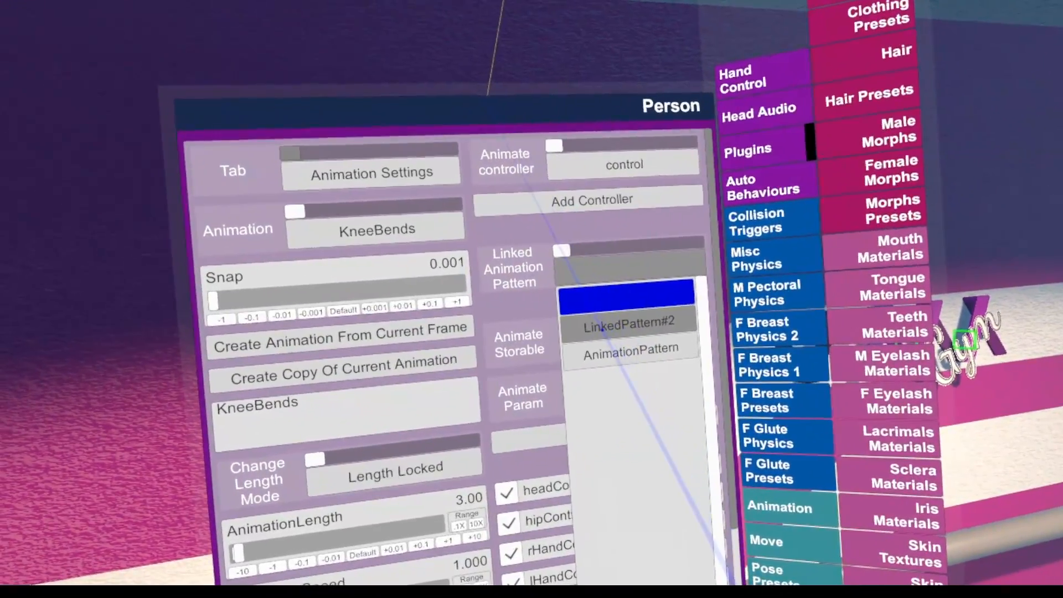
click(613, 333)
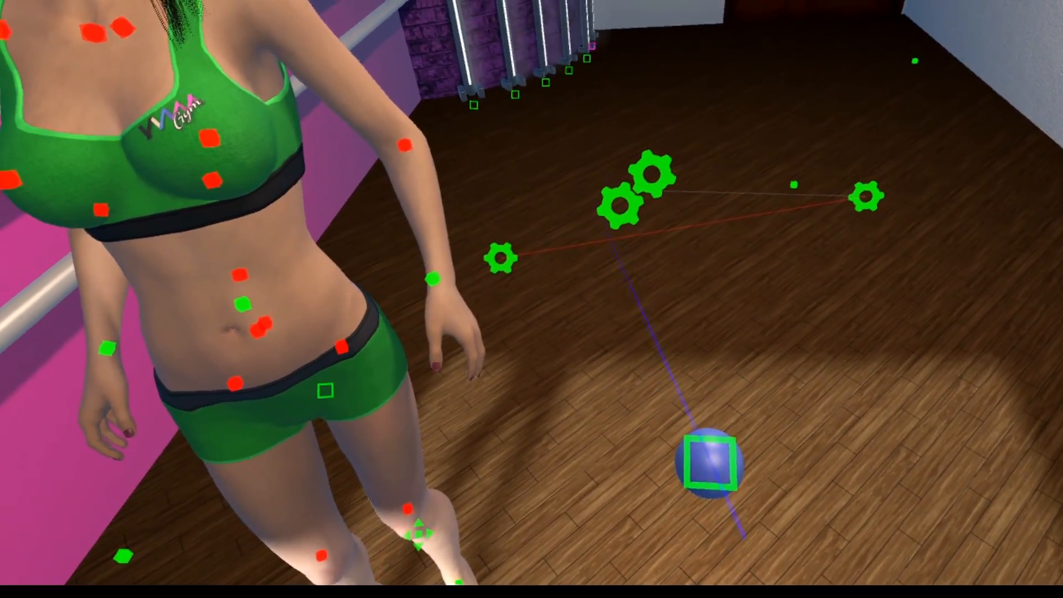
Pick the ISSphere on the floor from the scene as LinkedPattern#2's receiver
click(715, 467)
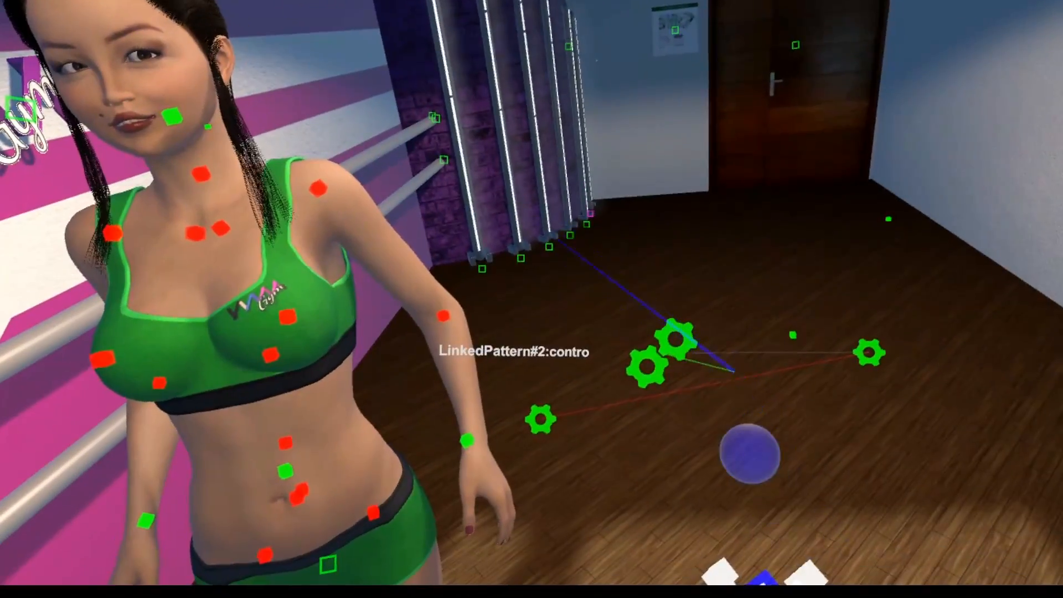
click(714, 360)
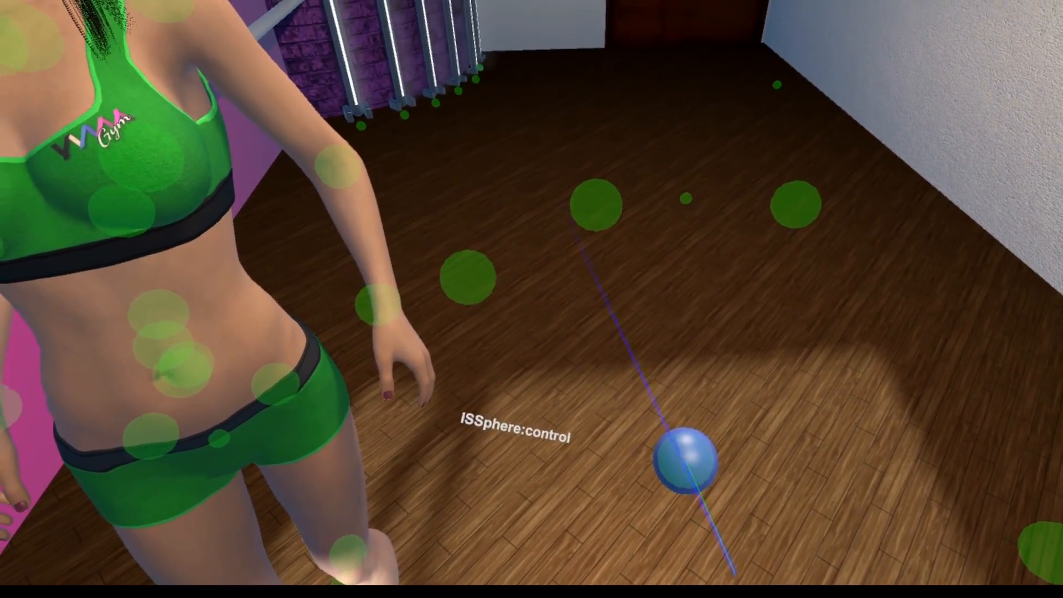
click(686, 461)
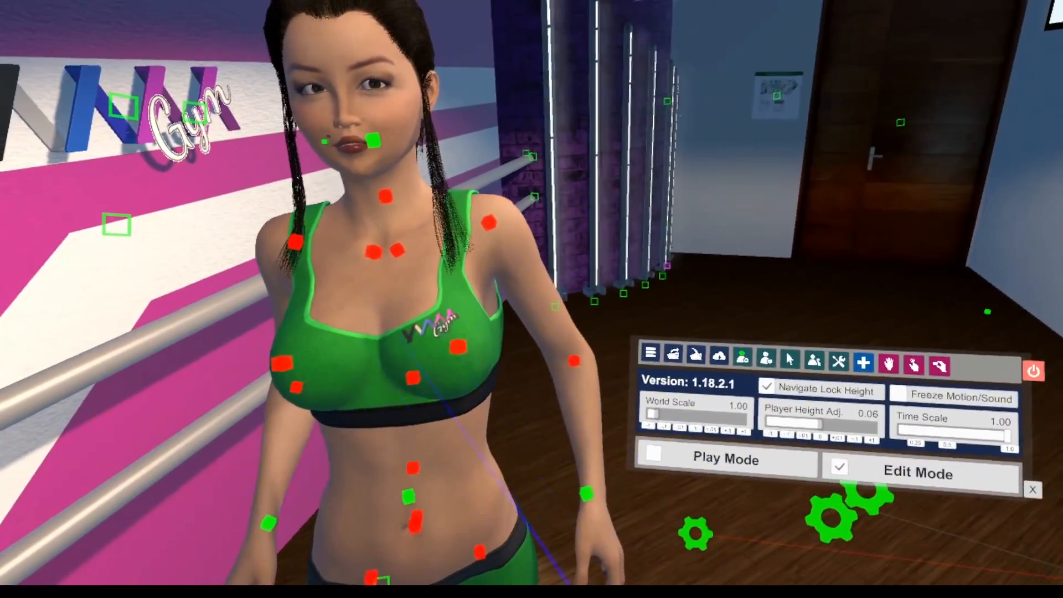
Select the Person and scrub through the KneeBends animation to check how the linked sphere moves
click(344, 483)
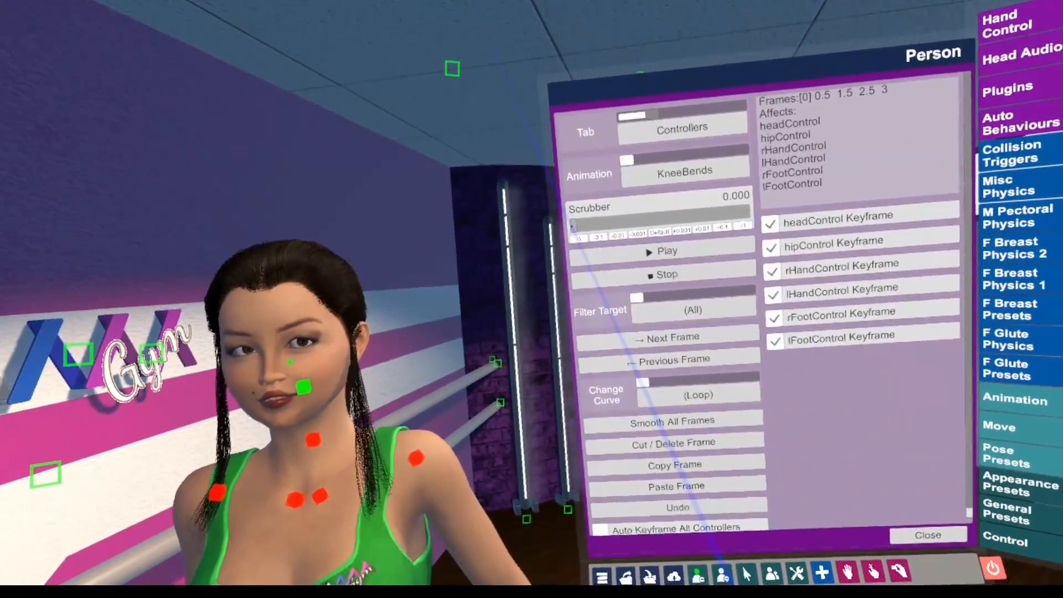
drag(573, 226, 381, 1)
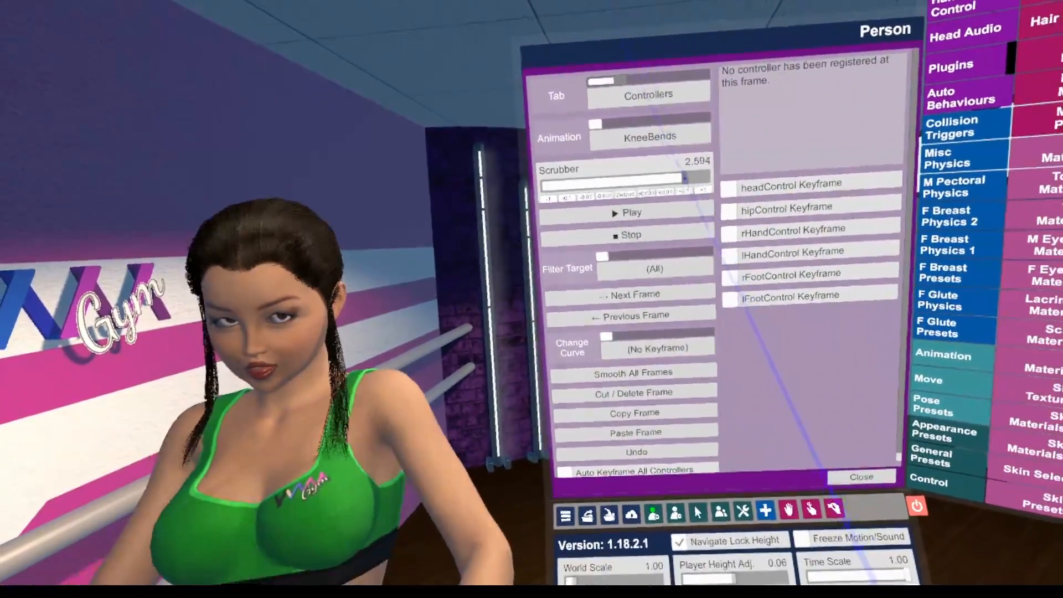
drag(685, 177, 503, 132)
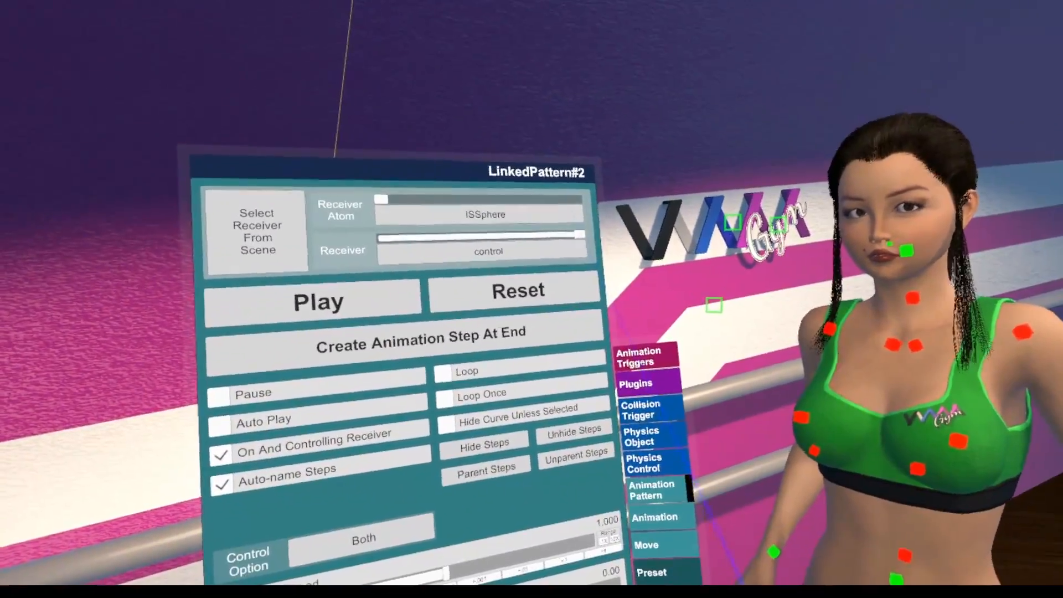
Add an animation trigger to LinkedPattern#2 and give it a discrete start action, opened for configuration
click(645, 357)
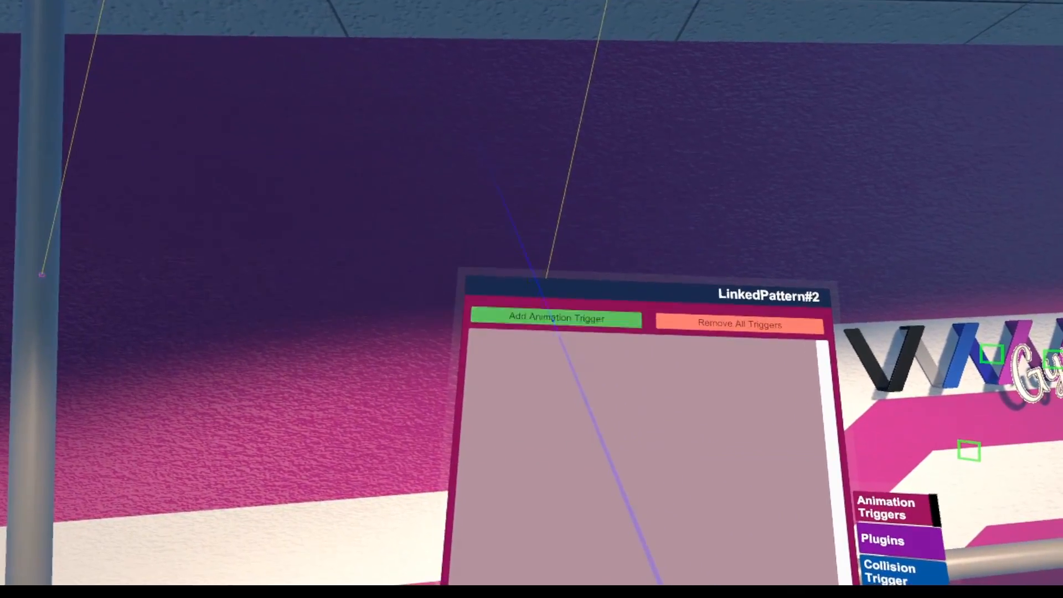
click(553, 320)
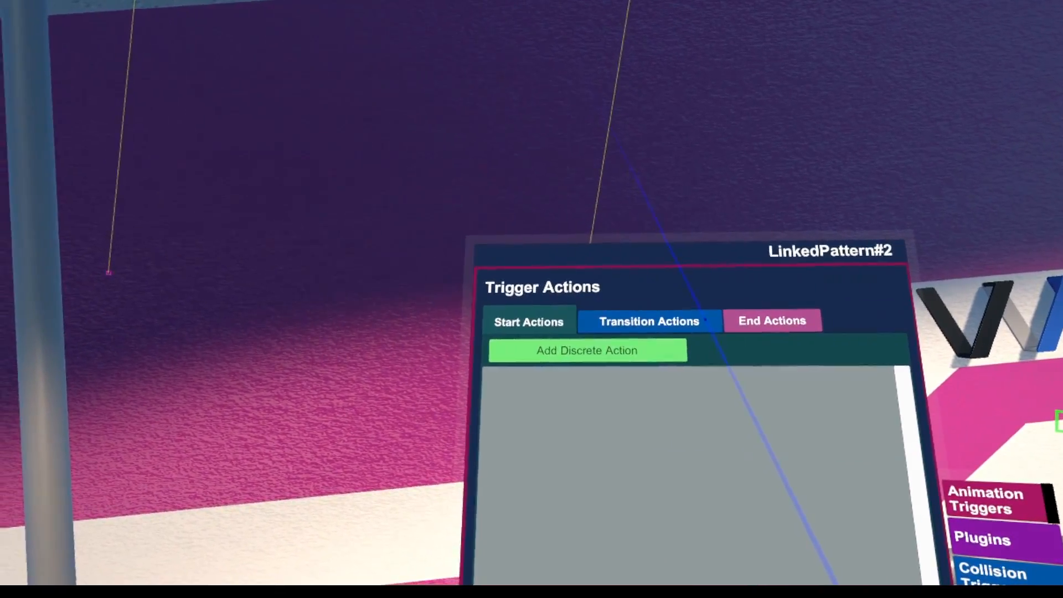
click(664, 350)
click(736, 381)
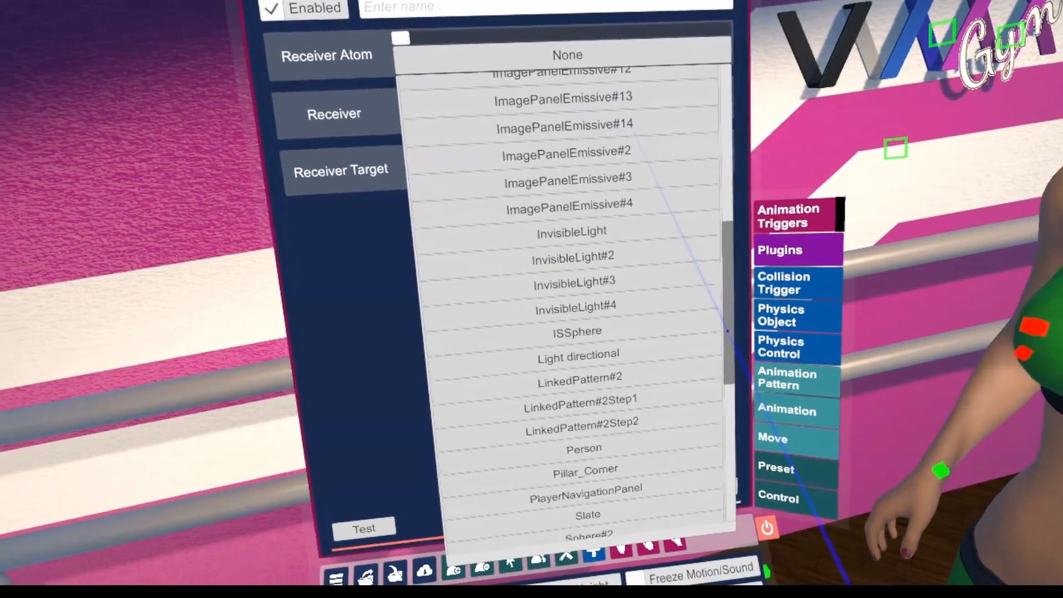
Configure the start action "off" to send False to the "on" target of Light directional's Light receiver
drag(737, 346, 750, 370)
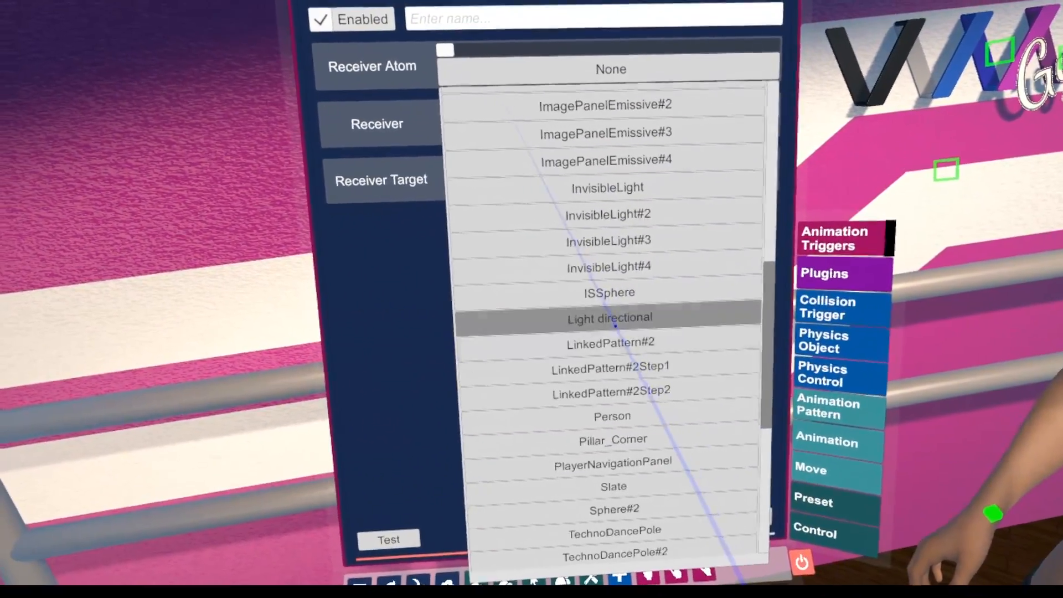
click(602, 304)
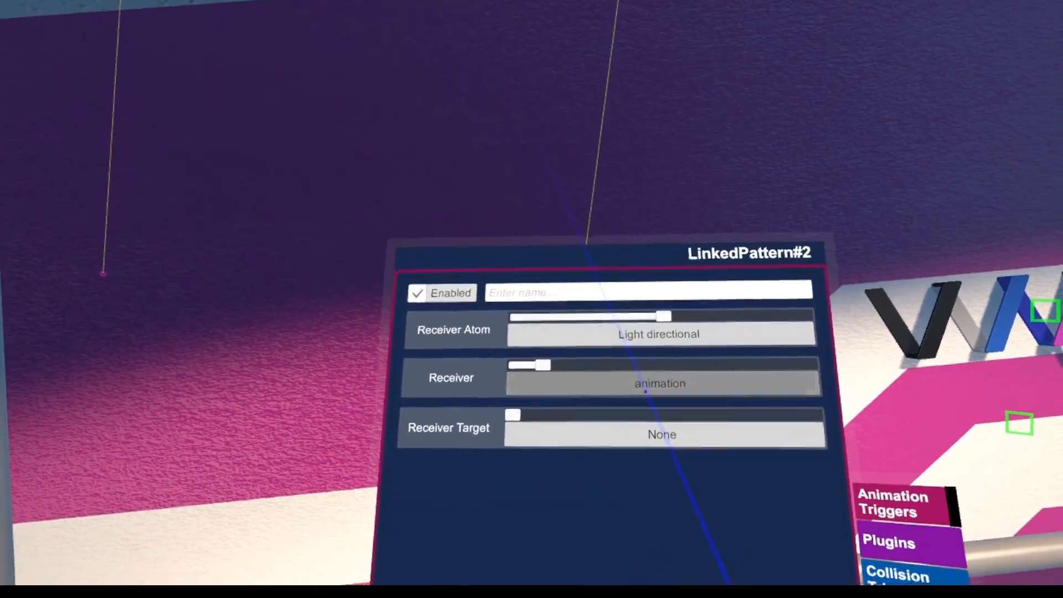
click(645, 390)
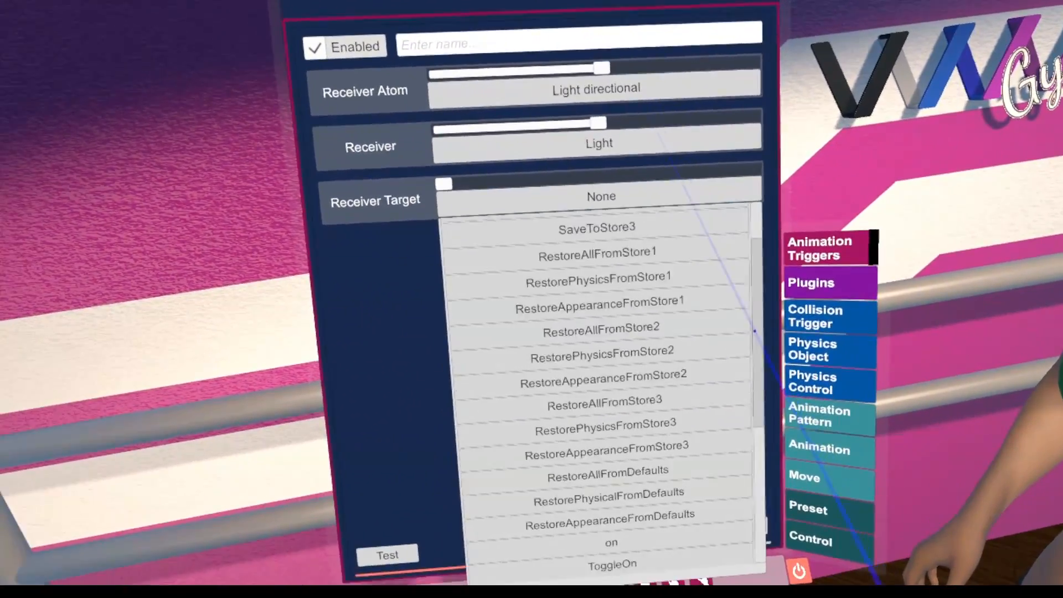
drag(754, 330, 758, 463)
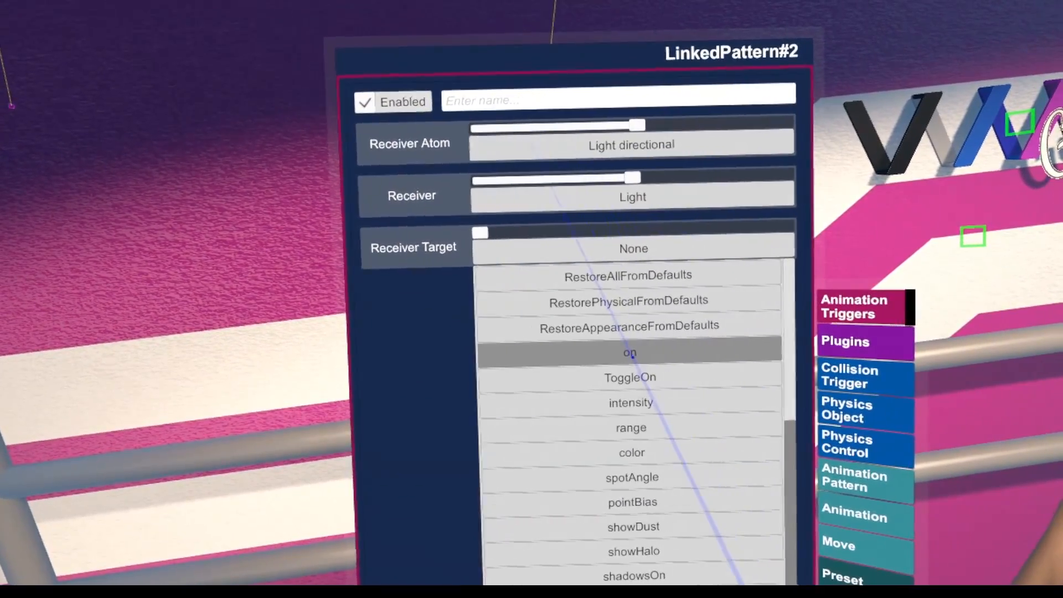
click(633, 357)
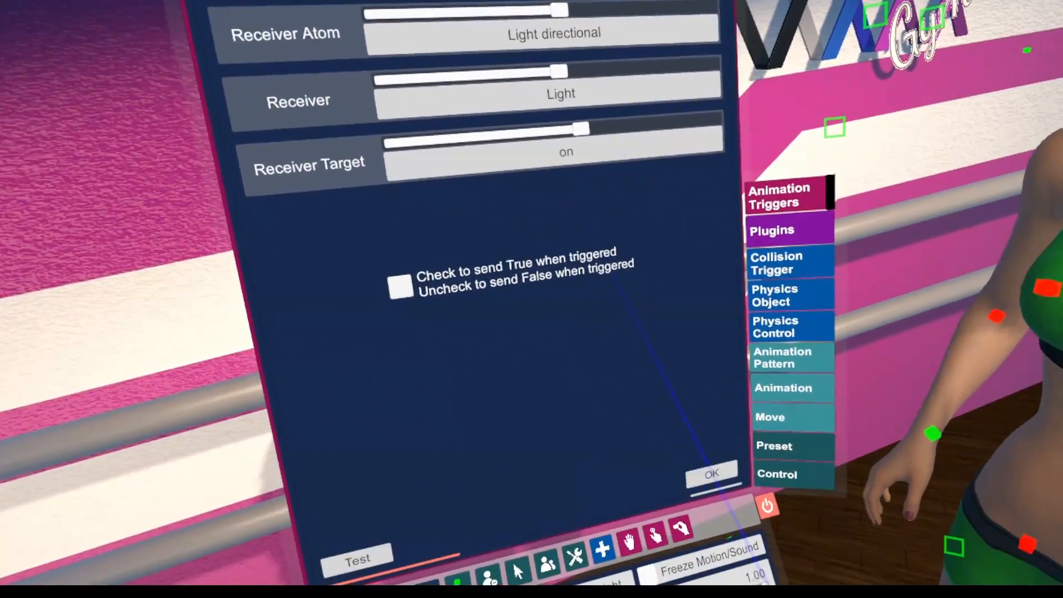
click(712, 475)
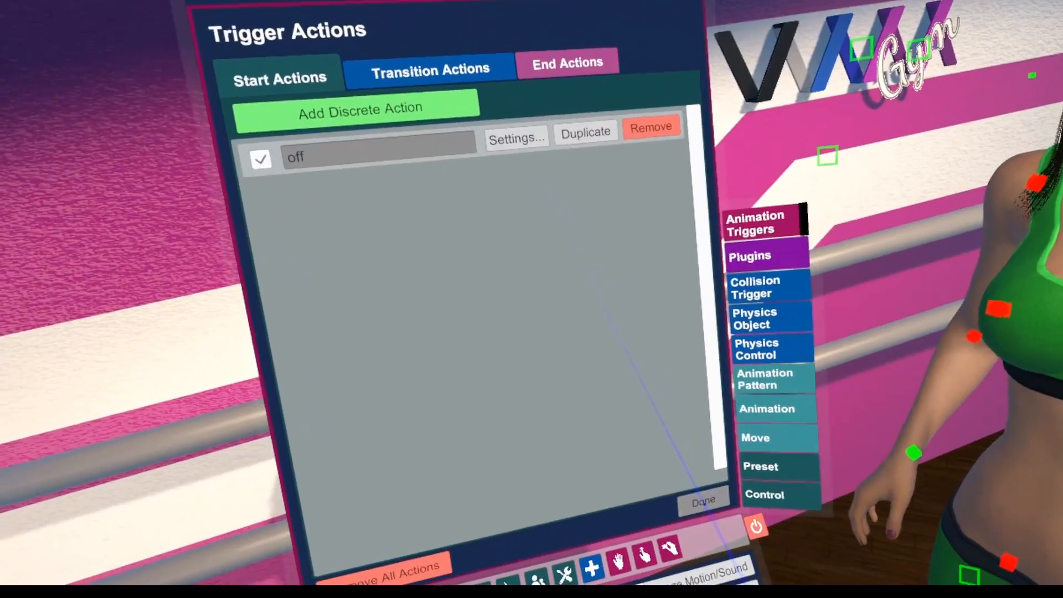
Set the first trigger's timesteps to 1.00 and 2.00, and create a second trigger named "on" starting and ending at 2.00
click(703, 503)
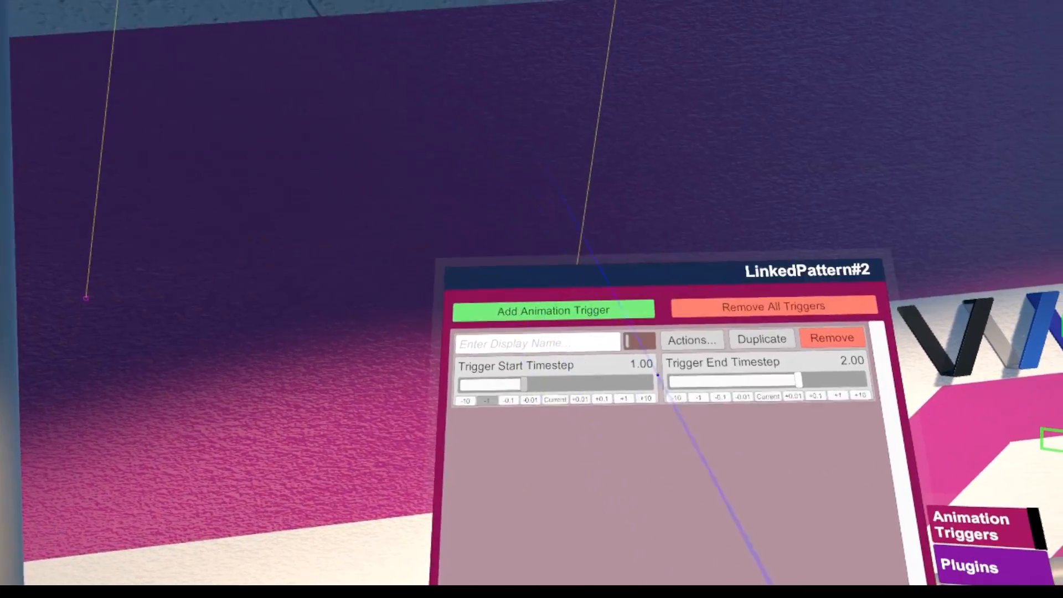
click(704, 322)
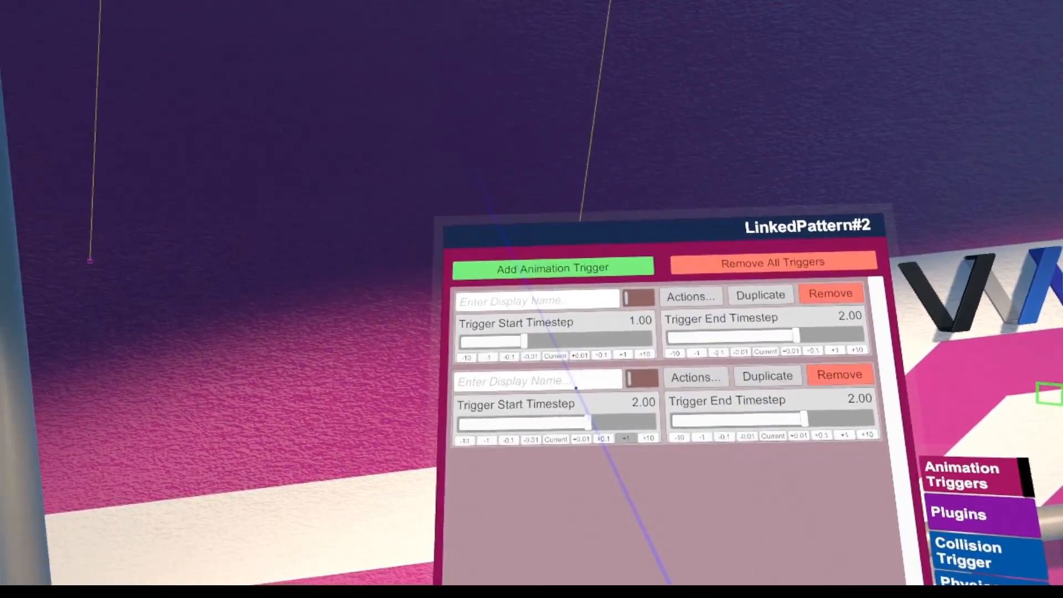
click(528, 353)
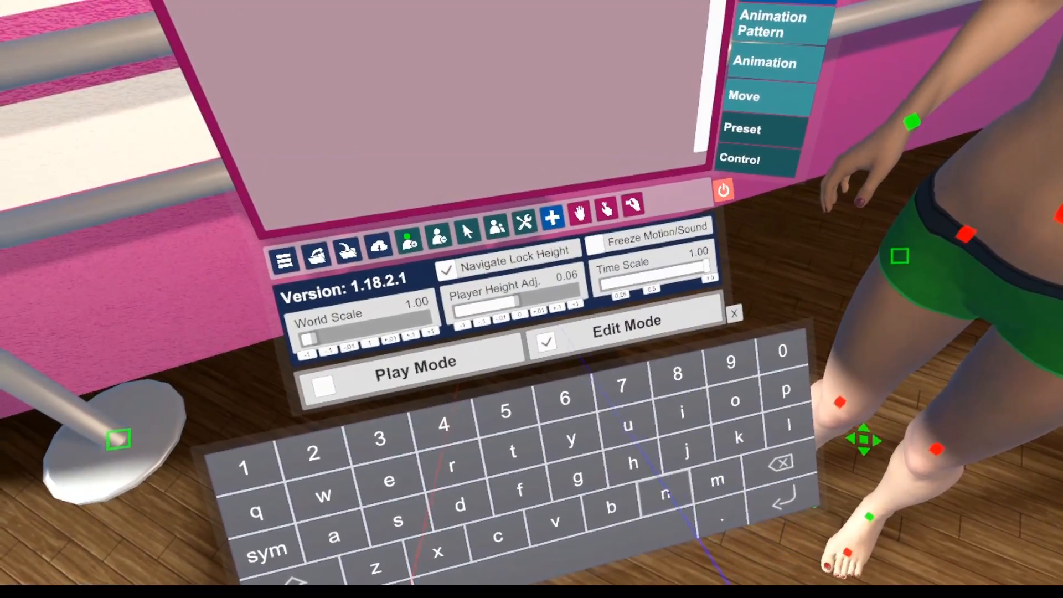
click(677, 370)
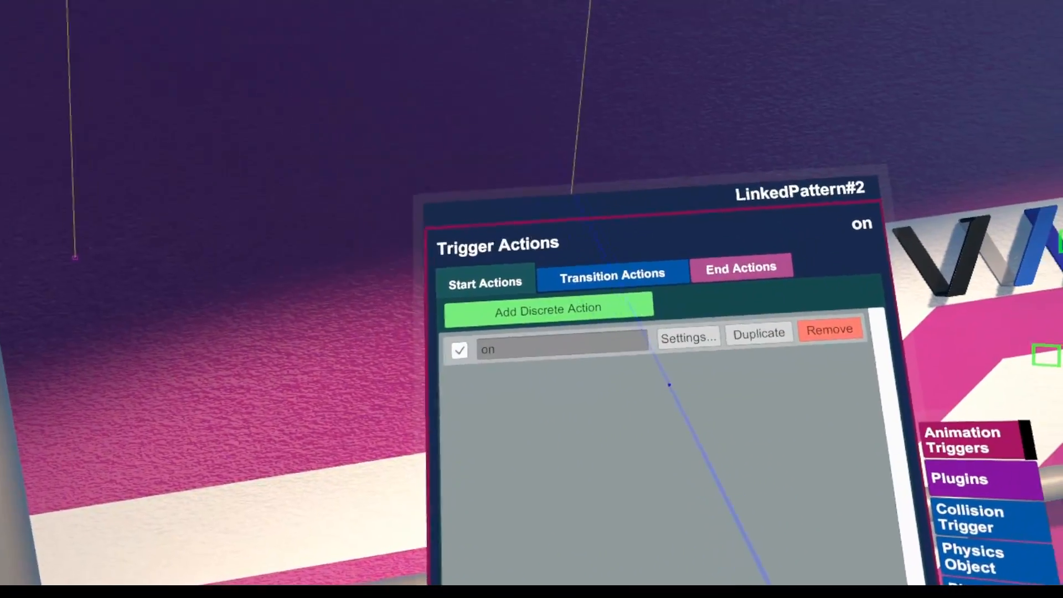
Set the "on" trigger's start action to send True to the light and close its trigger actions
click(693, 335)
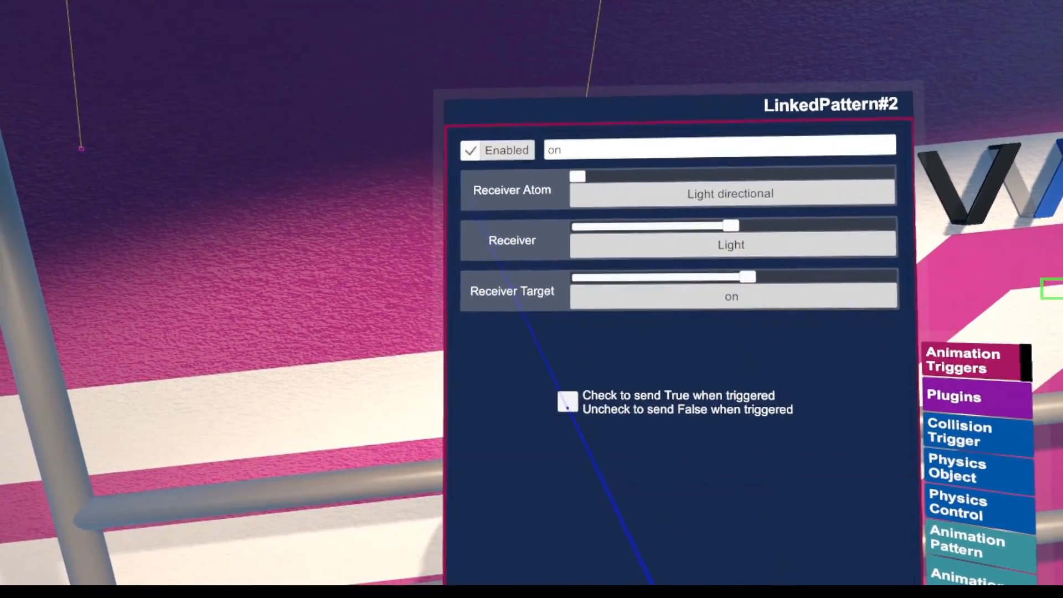
click(568, 401)
click(869, 578)
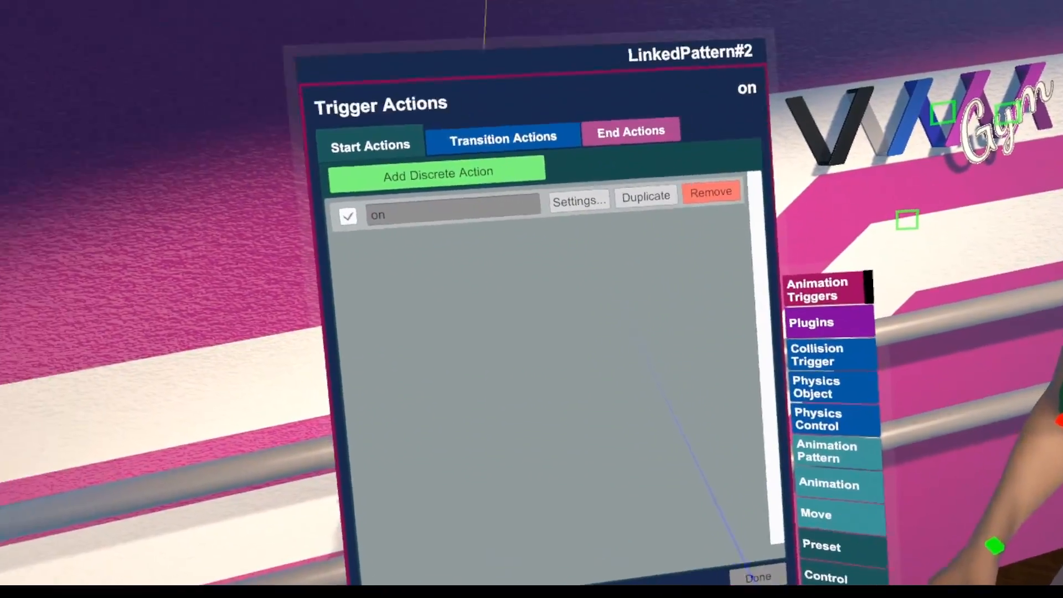
click(751, 574)
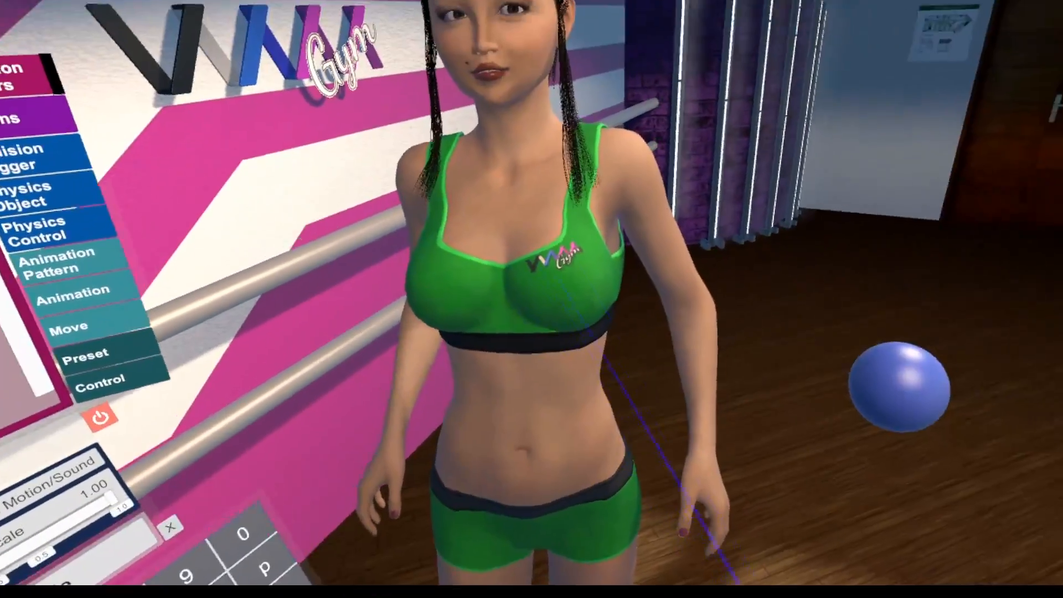
Select the Person's root, then scrub through and play the KneeBends animation to test the linked light triggers
click(662, 423)
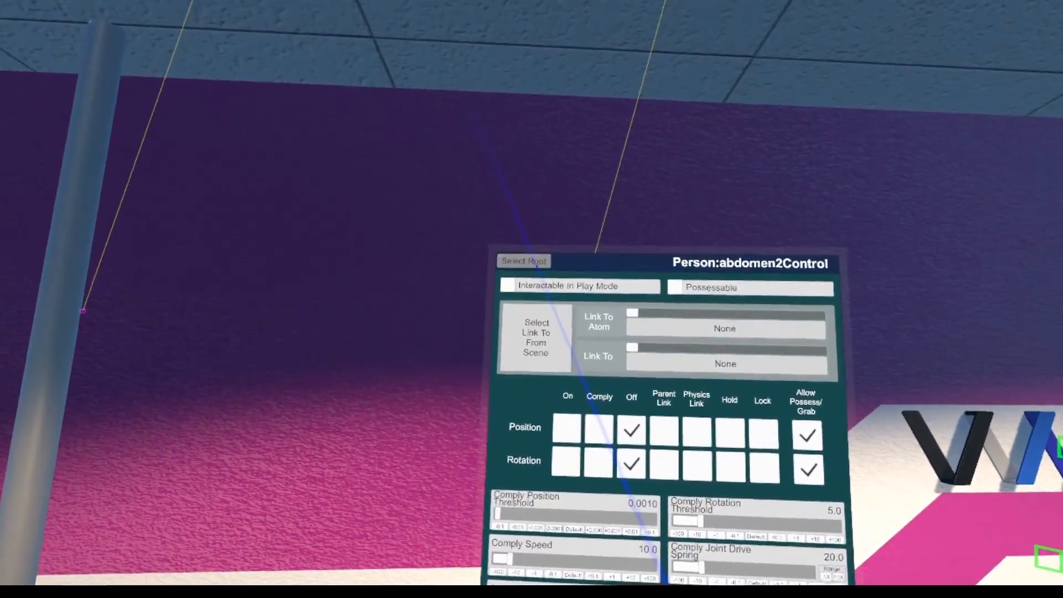
click(523, 261)
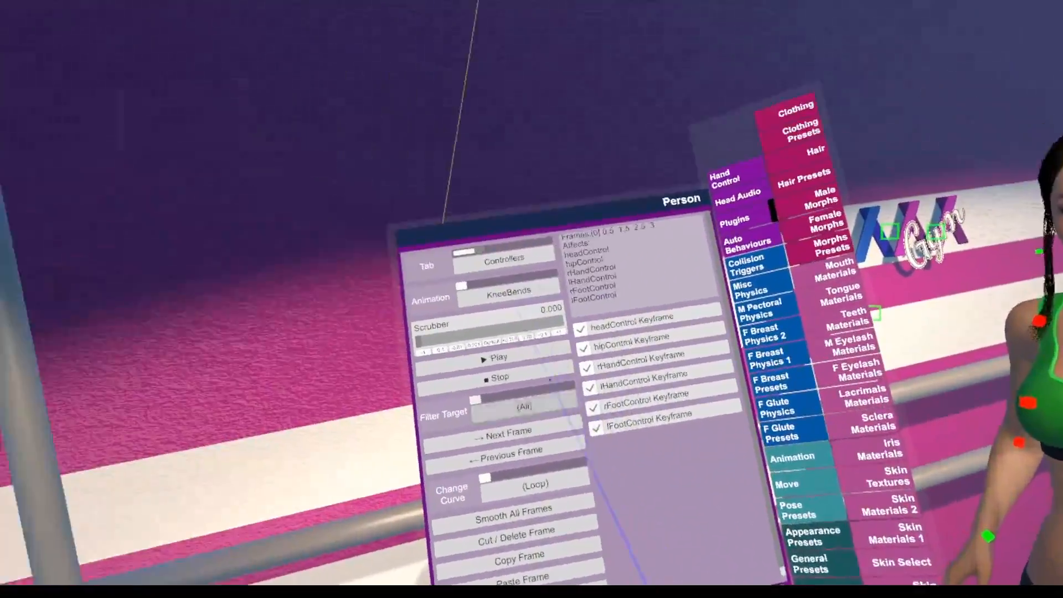
drag(447, 327, 492, 321)
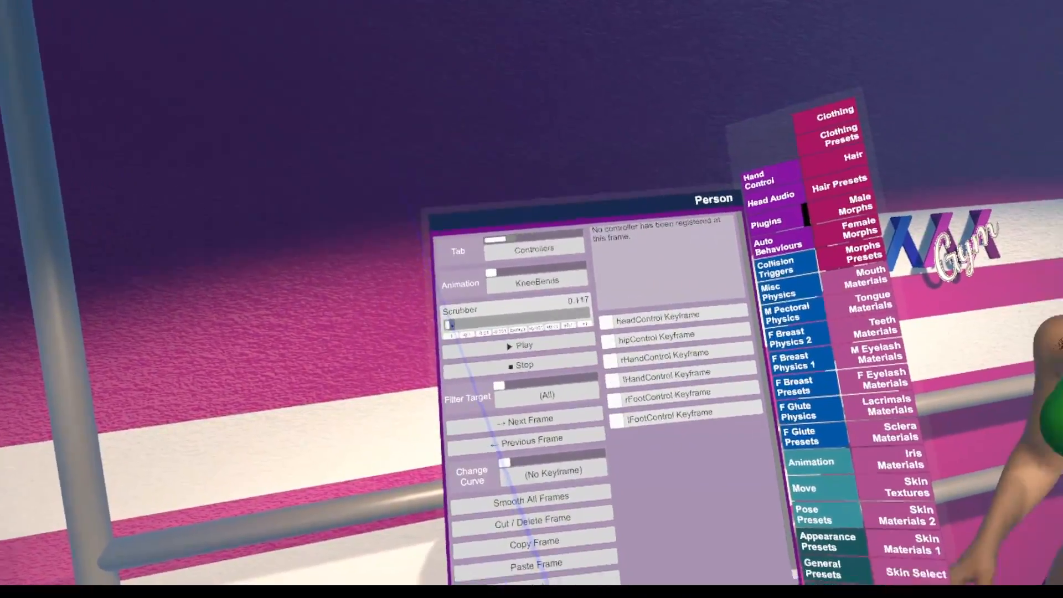
drag(1, 88, 581, 307)
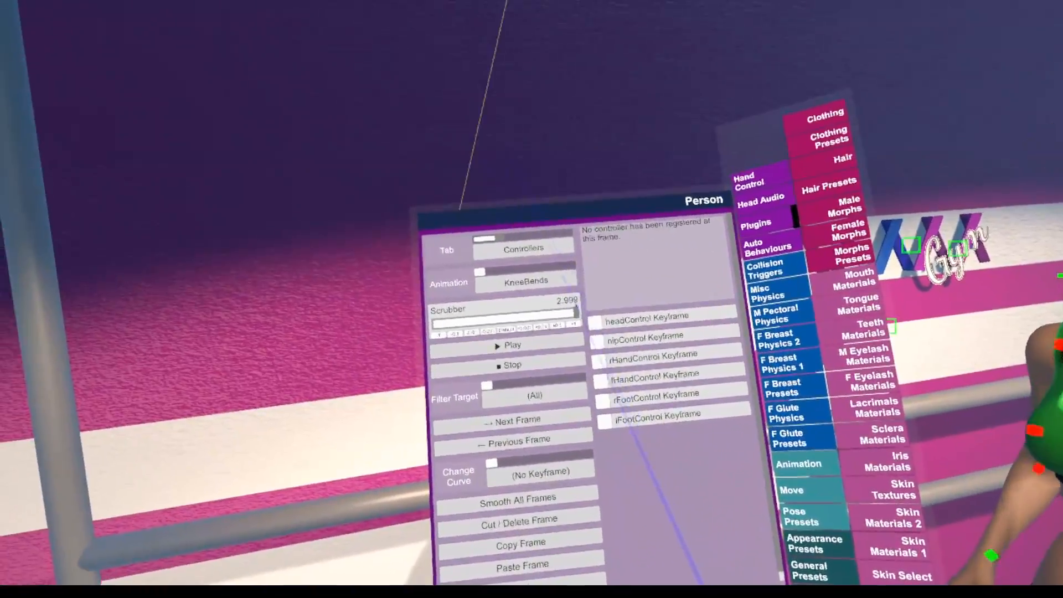
click(506, 341)
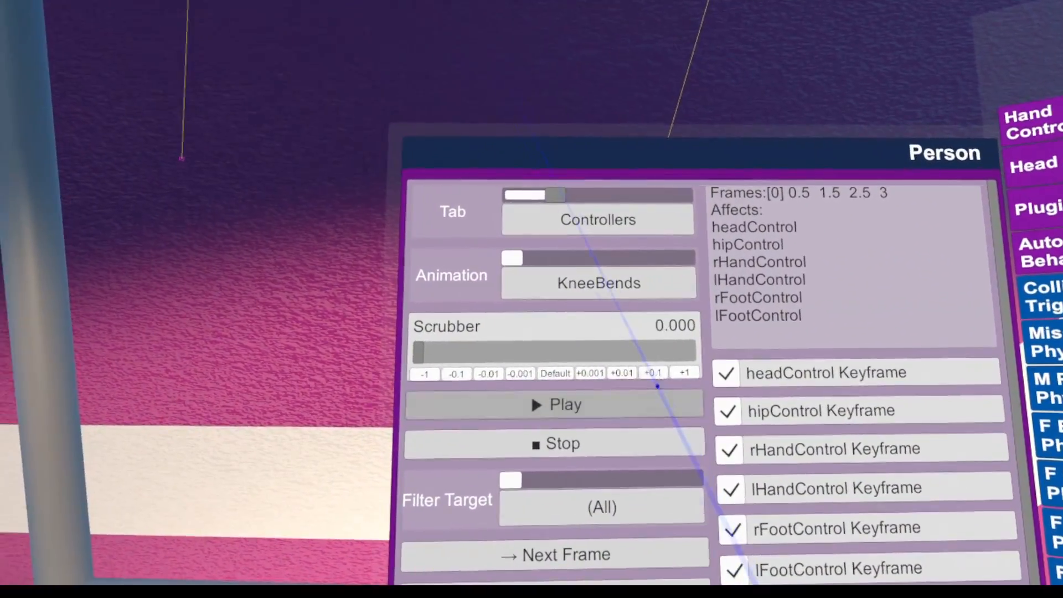
At 1.000 in the KneeBends animation, reposition both of the Person's hands to keyframe lHandControl and rHandControl
click(643, 368)
click(643, 368)
click(644, 368)
click(643, 367)
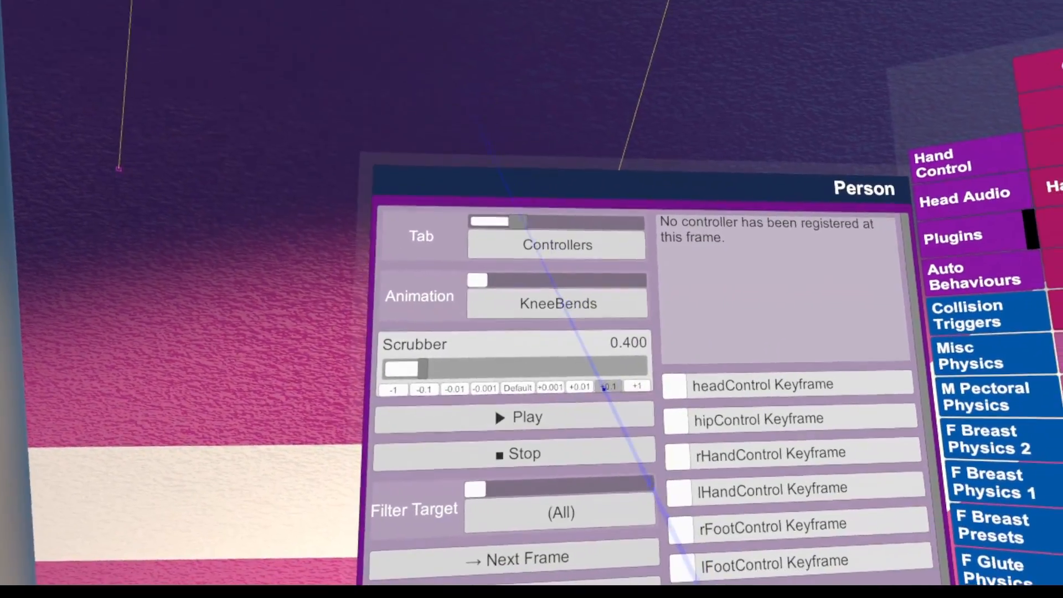
click(644, 367)
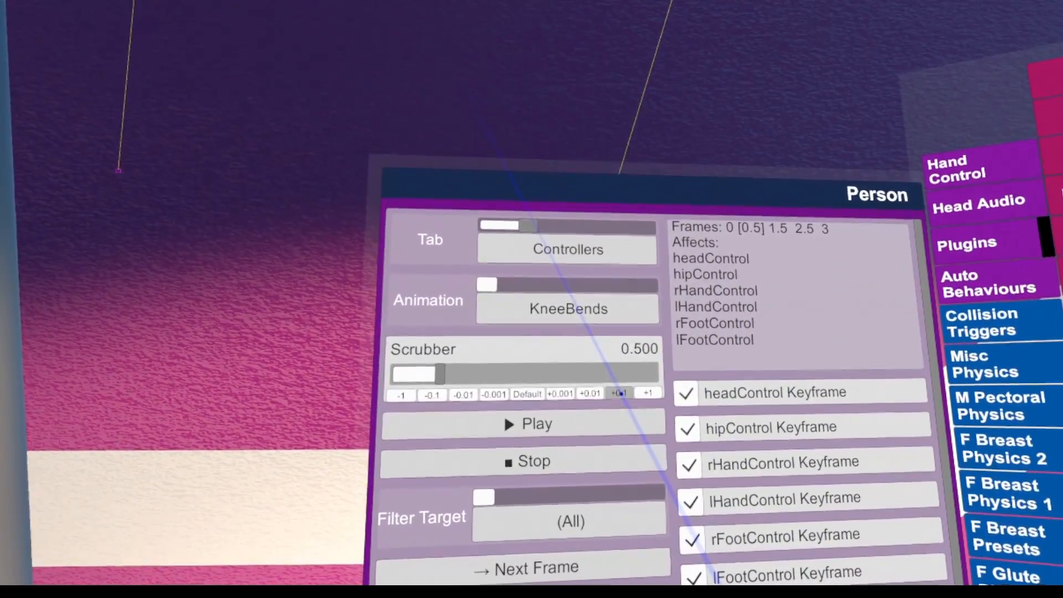
click(593, 416)
click(619, 393)
click(619, 394)
click(618, 393)
click(618, 394)
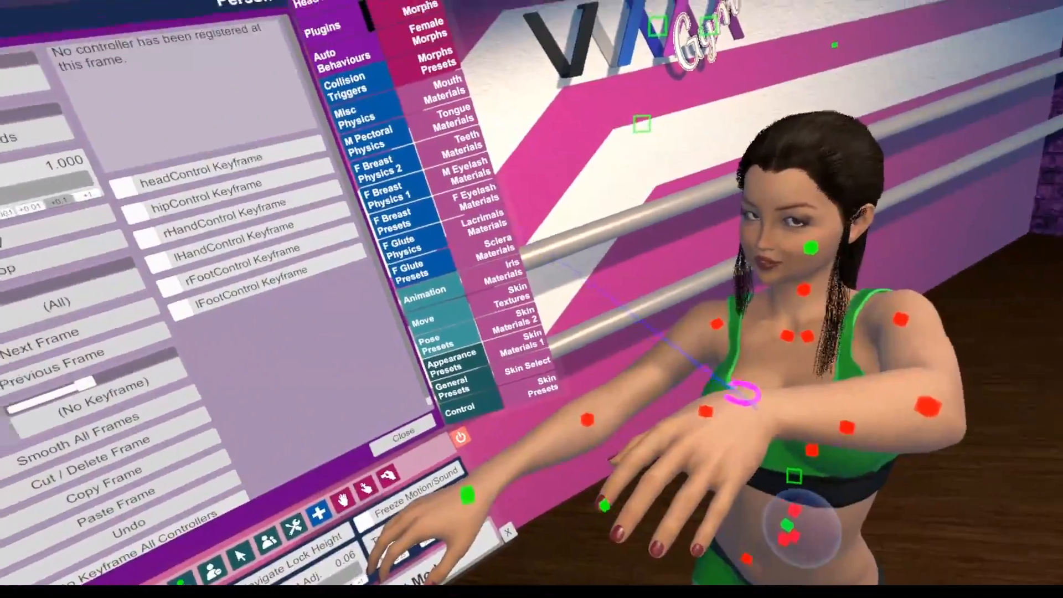
drag(742, 391, 747, 382)
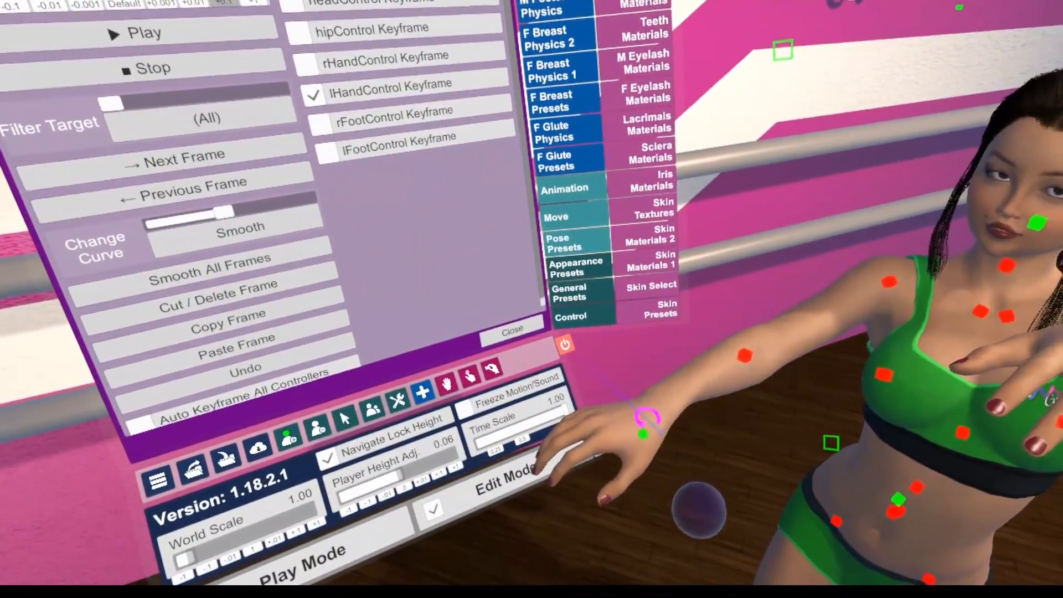
drag(644, 432, 639, 570)
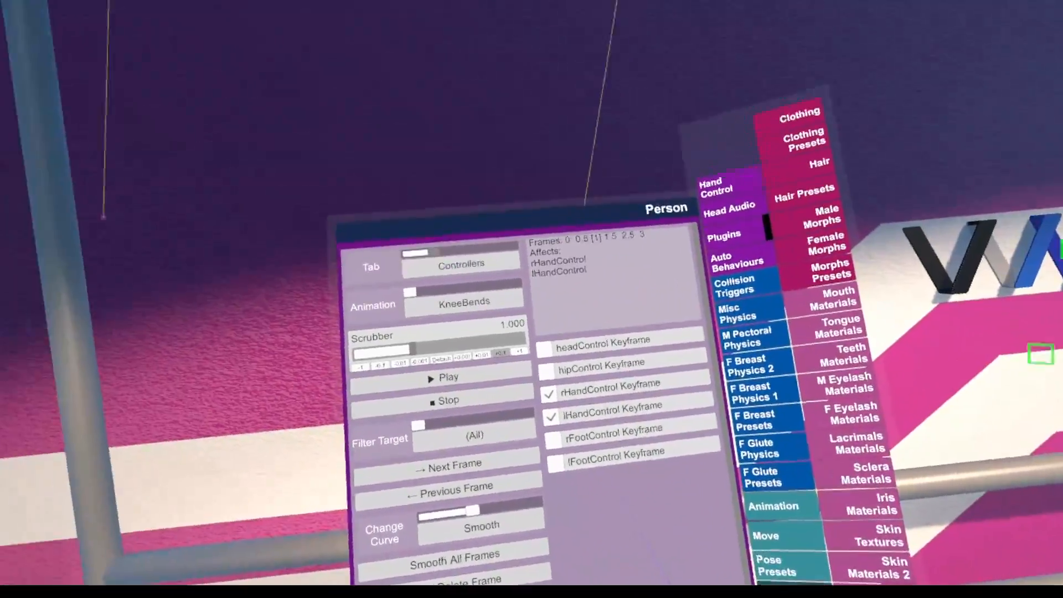